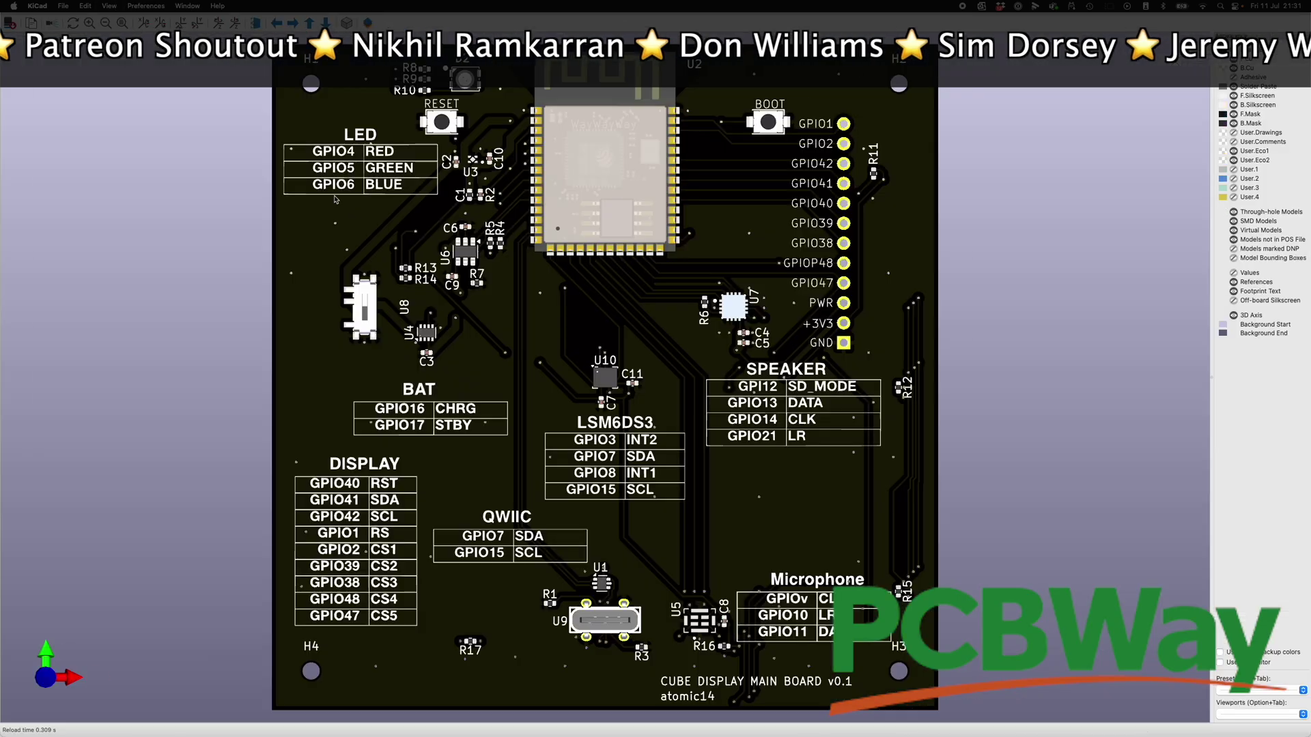
Step: Tilt the example board's 3D view to an oblique angle
{"action": "left_click_drag", "start_coordinate": [336, 200], "coordinate": [455, 290]}
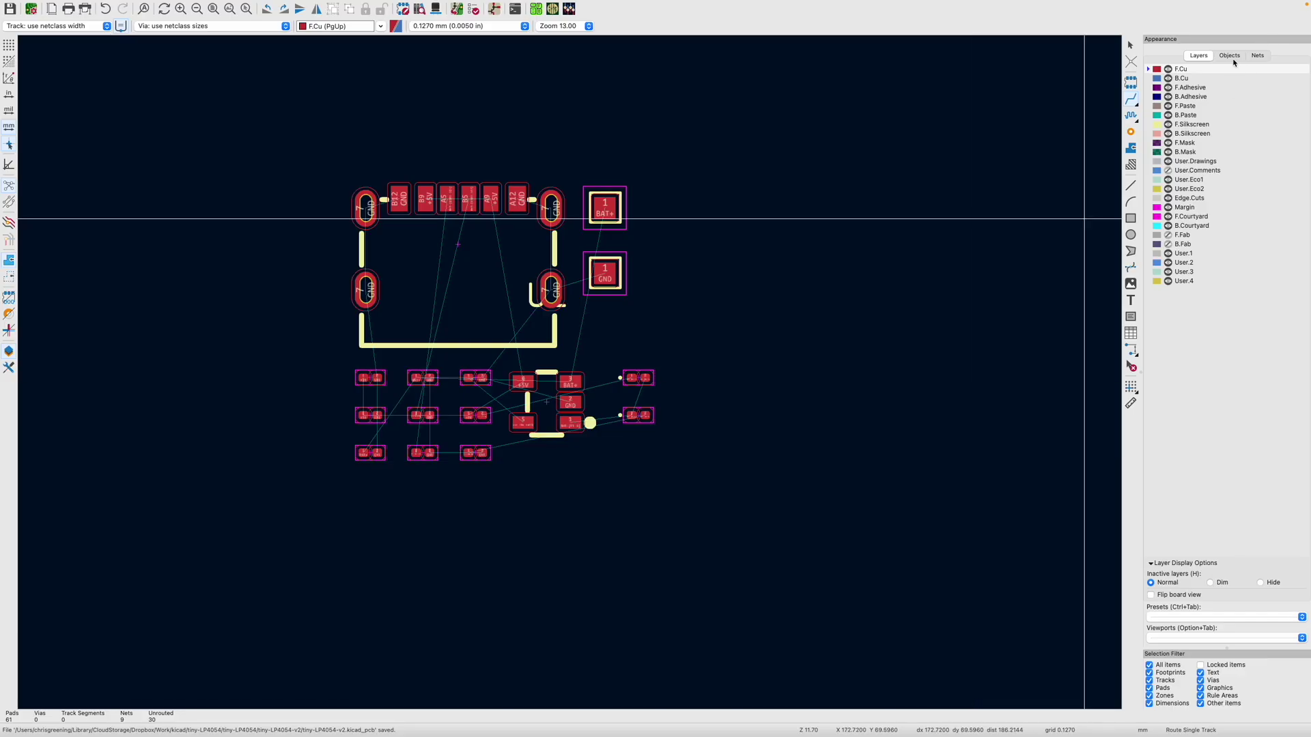
Step: Review the board's pre-defined track widths (0.1016–0.762 mm) and three via sizes in Board Setup
{"action": "left_click", "coordinate": [1257, 55]}
{"action": "left_click", "coordinate": [1300, 417]}
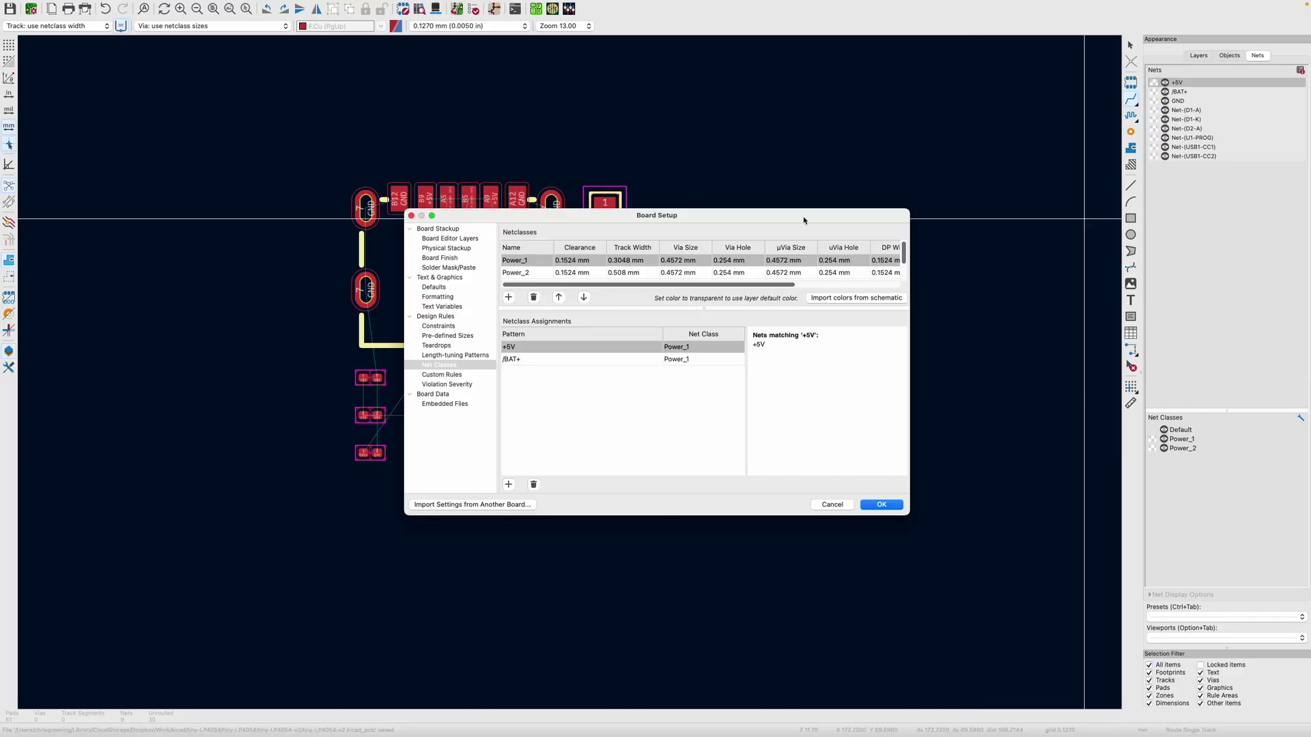
{"action": "left_click", "coordinate": [441, 336]}
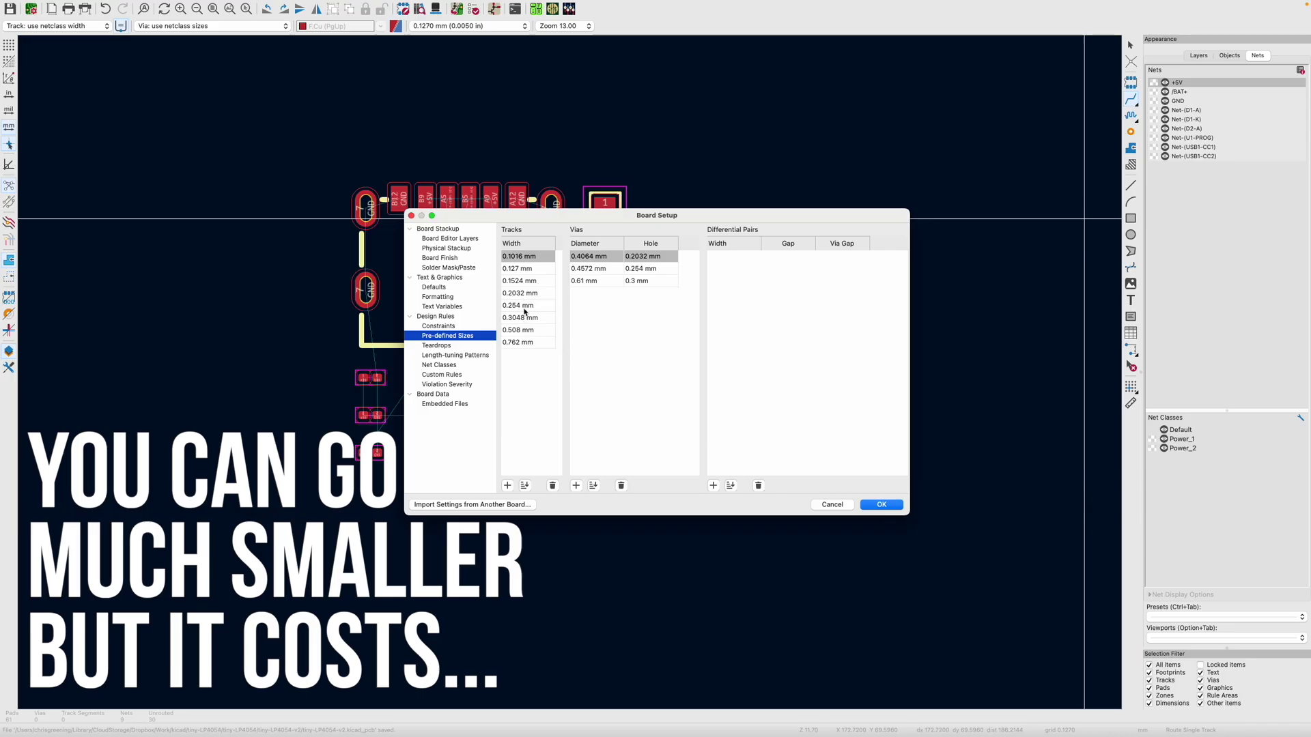
Step: Close Board Setup unchanged and draw a rectangle on the Edge.Cuts layer right of the parts
{"action": "left_click", "coordinate": [828, 504]}
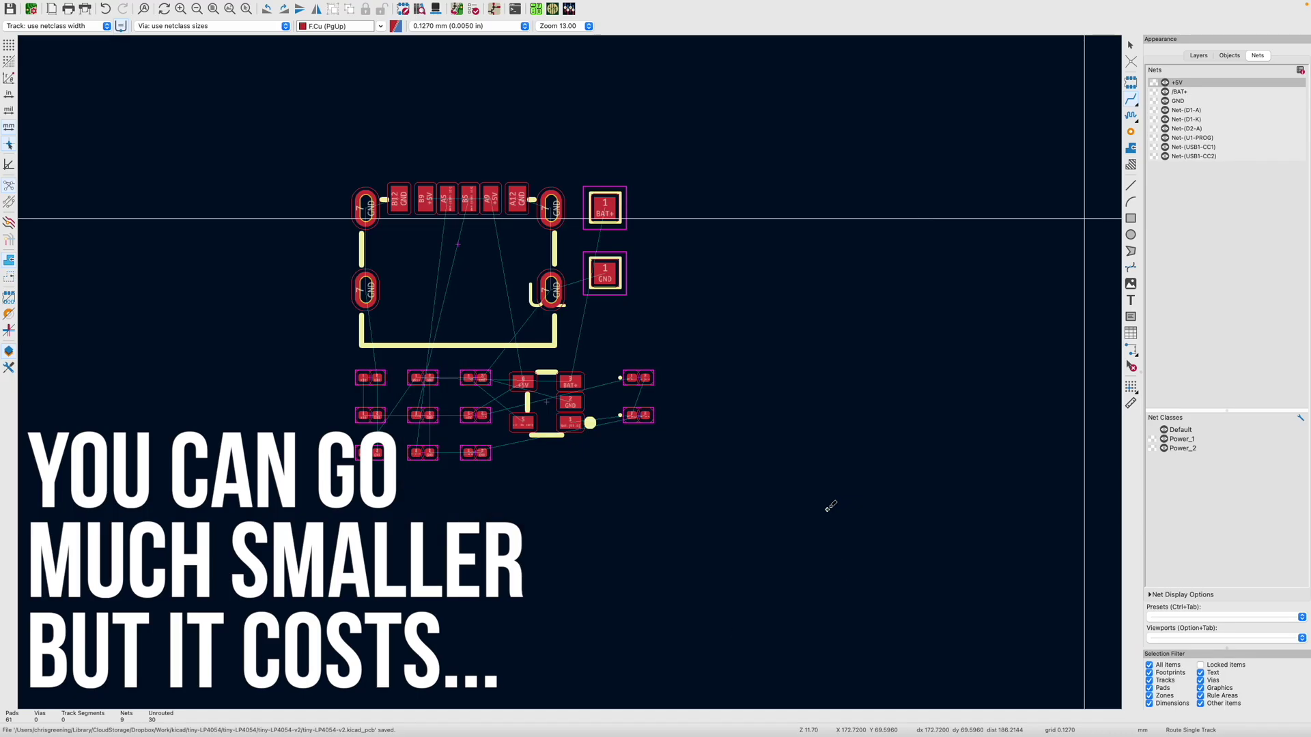
{"action": "left_click", "coordinate": [1199, 56]}
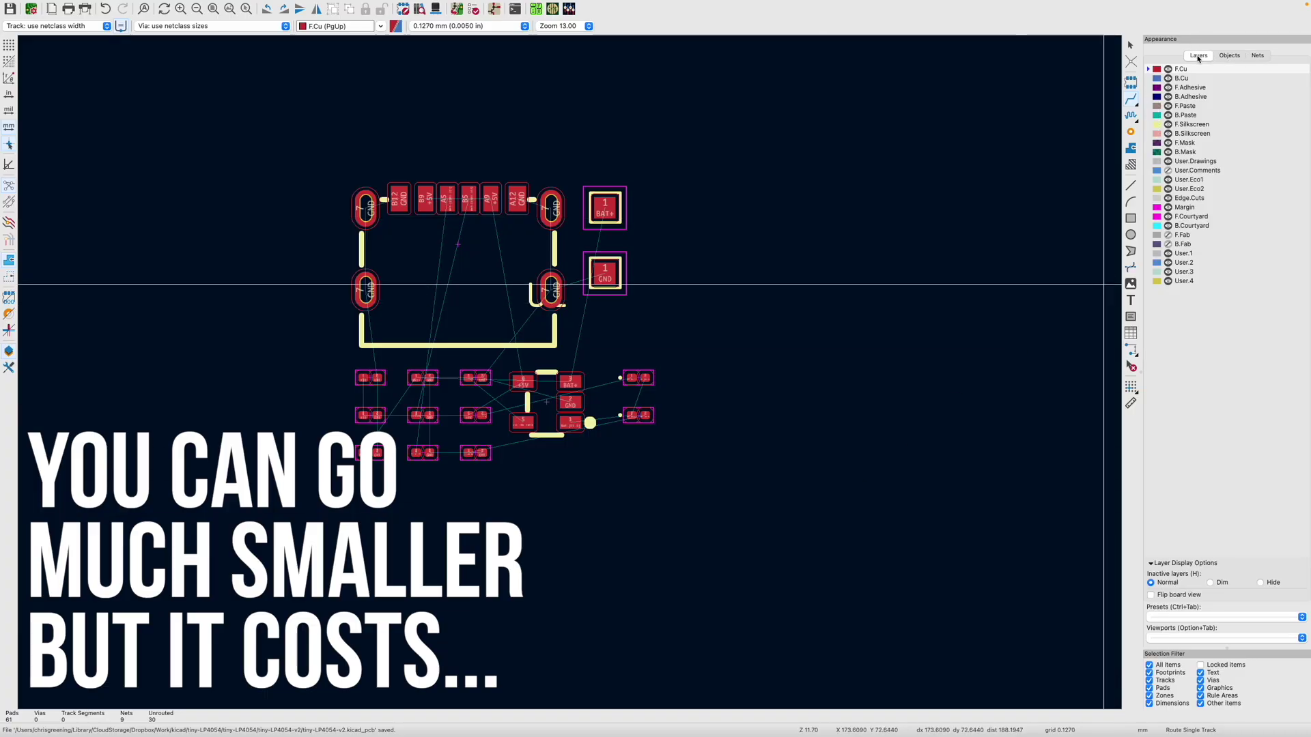
{"action": "left_click", "coordinate": [1177, 198]}
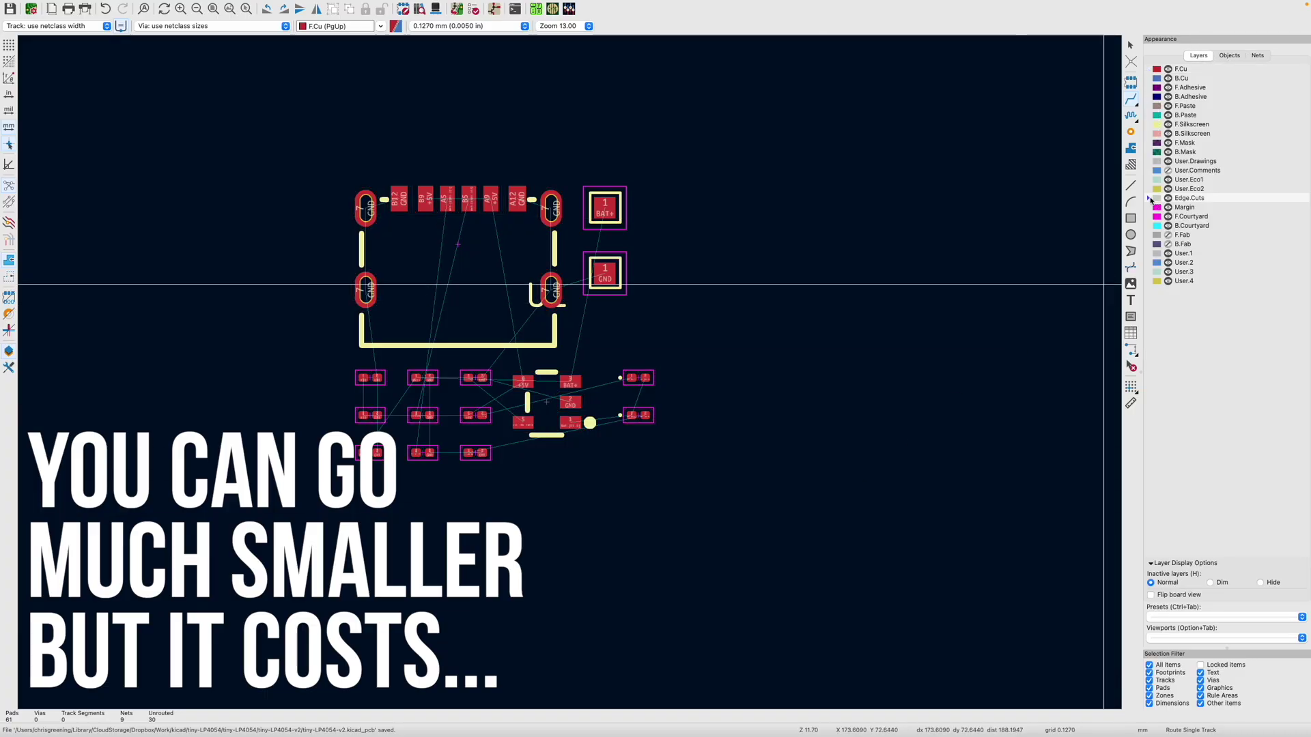
{"action": "left_click", "coordinate": [1131, 218]}
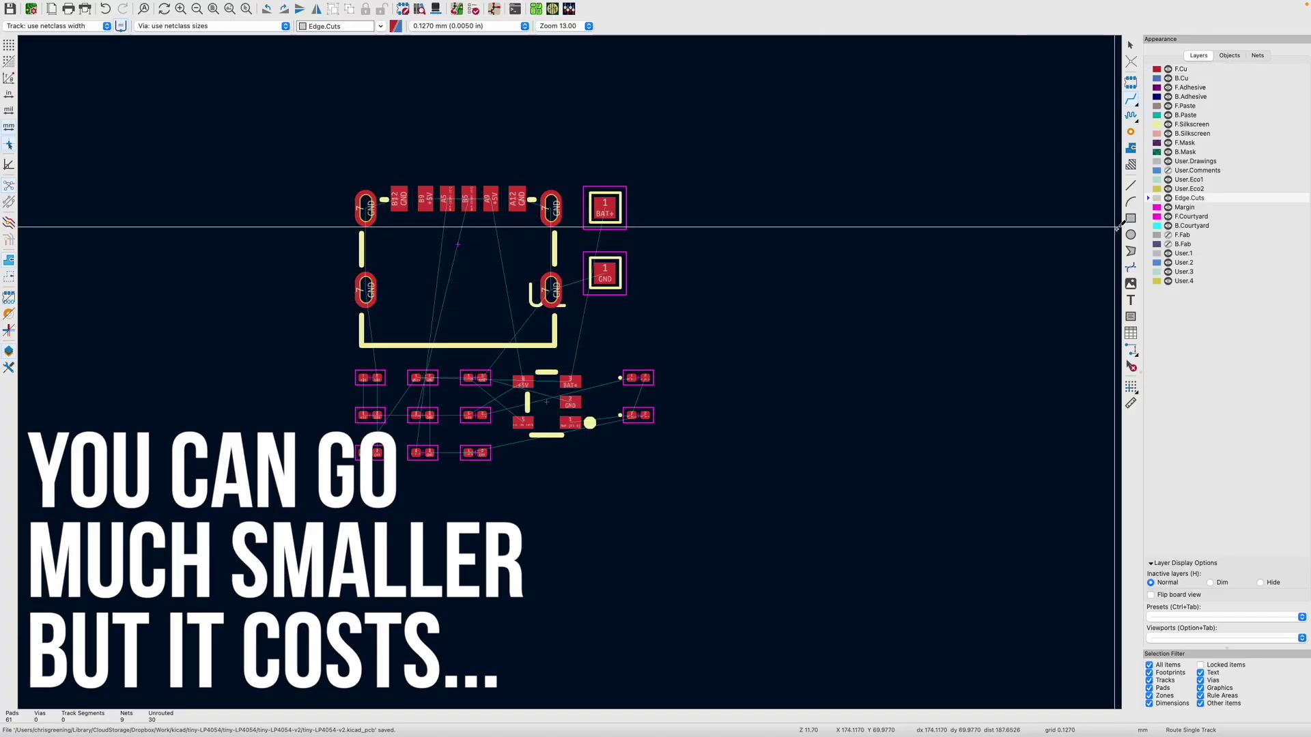
{"action": "left_click", "coordinate": [736, 198]}
{"action": "left_click", "coordinate": [959, 403]}
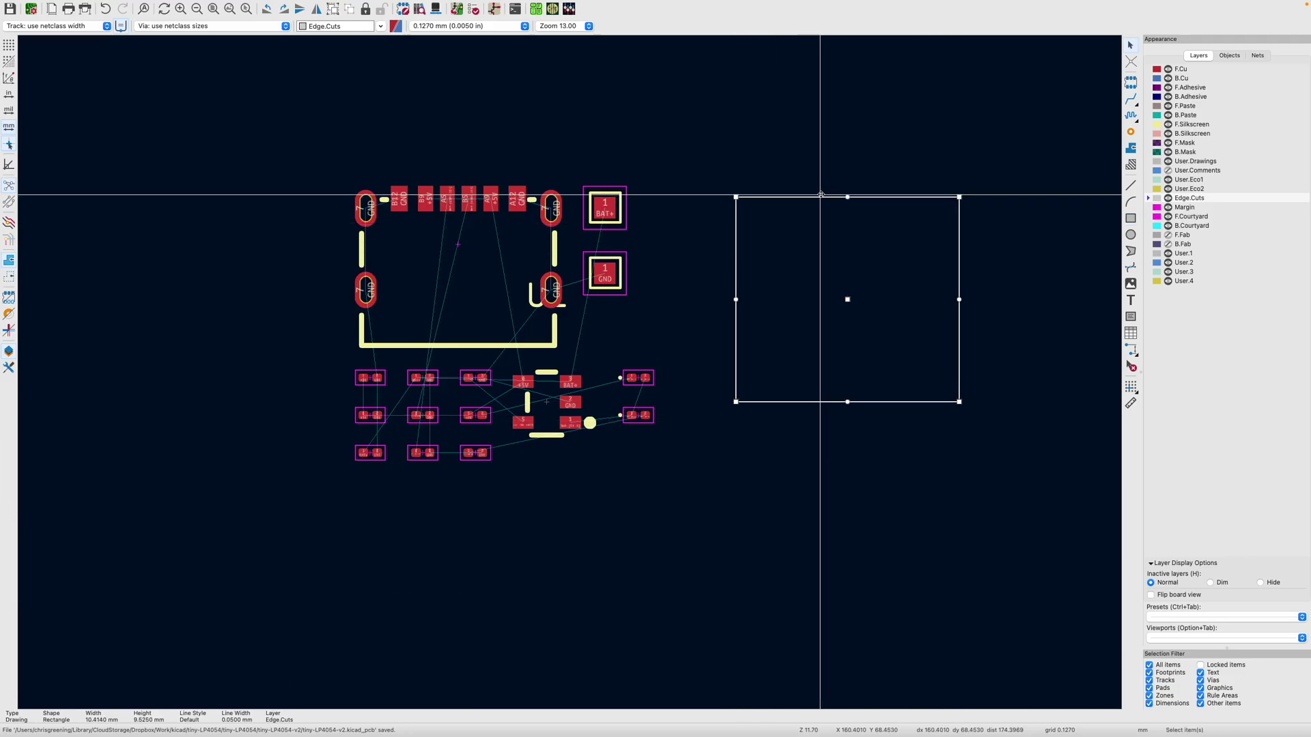
Step: Resize the outline rectangle to 10 × 6 mm in its properties
{"action": "double_click", "coordinate": [821, 198]}
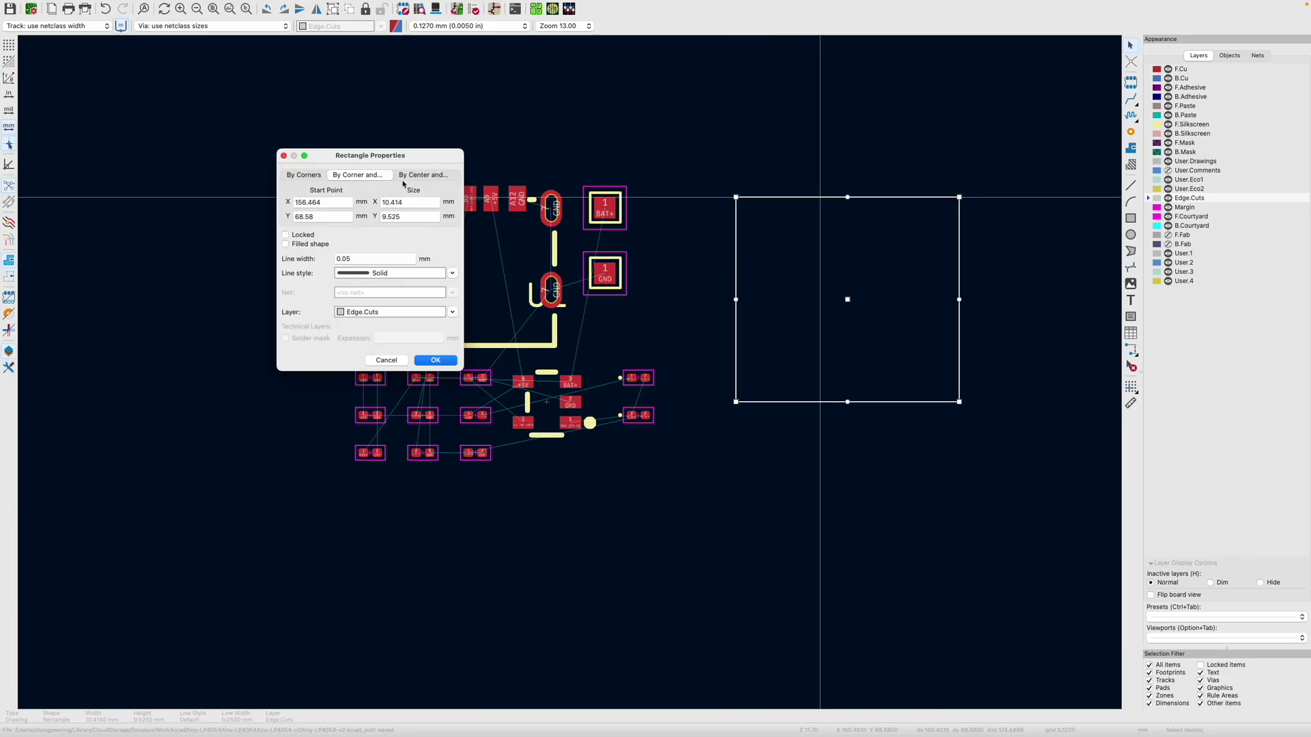
{"action": "left_click", "coordinate": [405, 202]}
{"action": "type", "text": "10"}
{"action": "key", "text": "Tab"}
{"action": "type", "text": "6"}
{"action": "key", "text": "Return"}
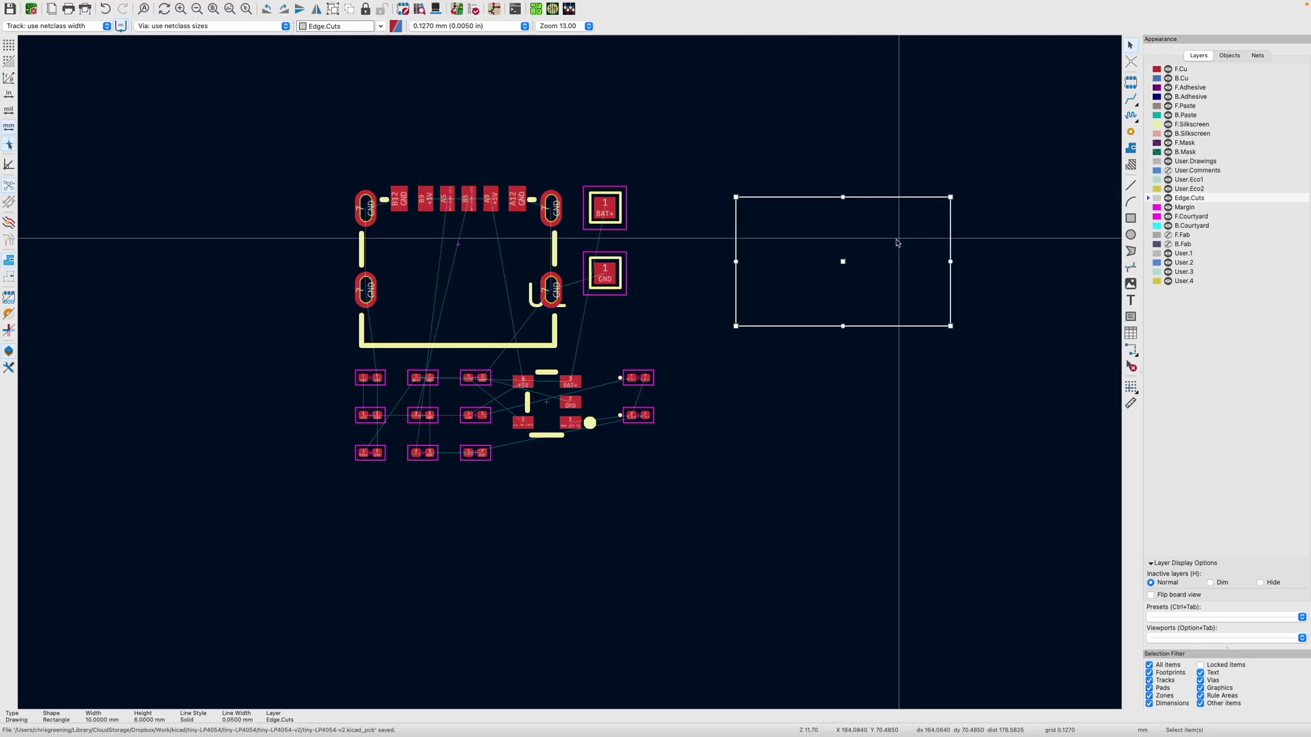
Step: Flip the USB-C connector USB1 to the back side and place it inside the outline
{"action": "left_click", "coordinate": [466, 344]}
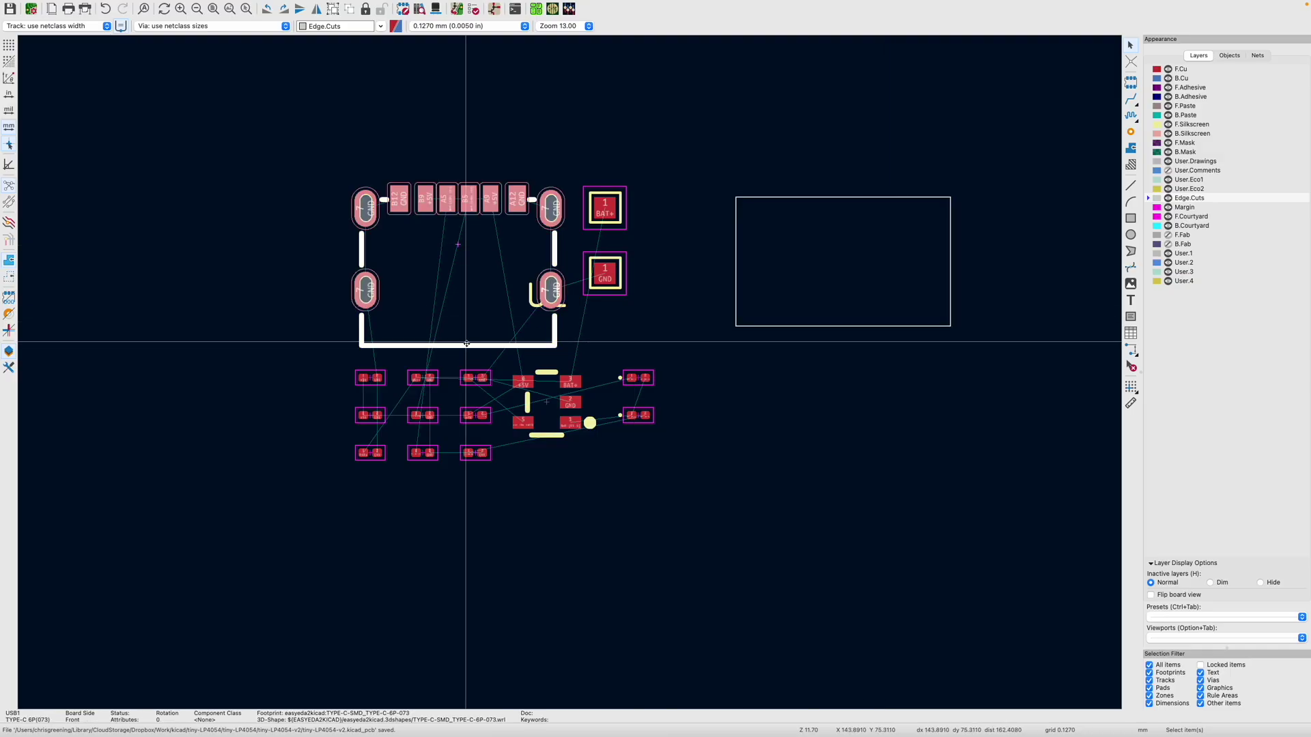
{"action": "key", "text": "f"}
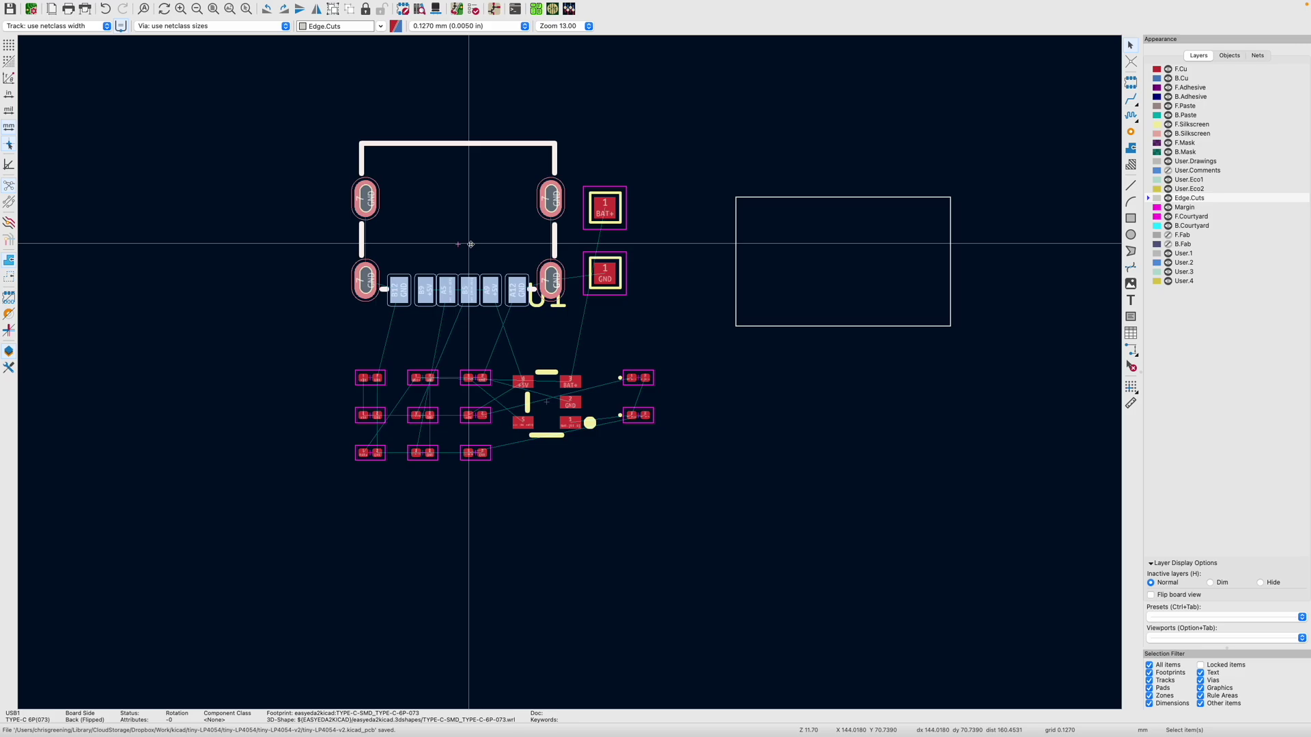
{"action": "key", "text": "m"}
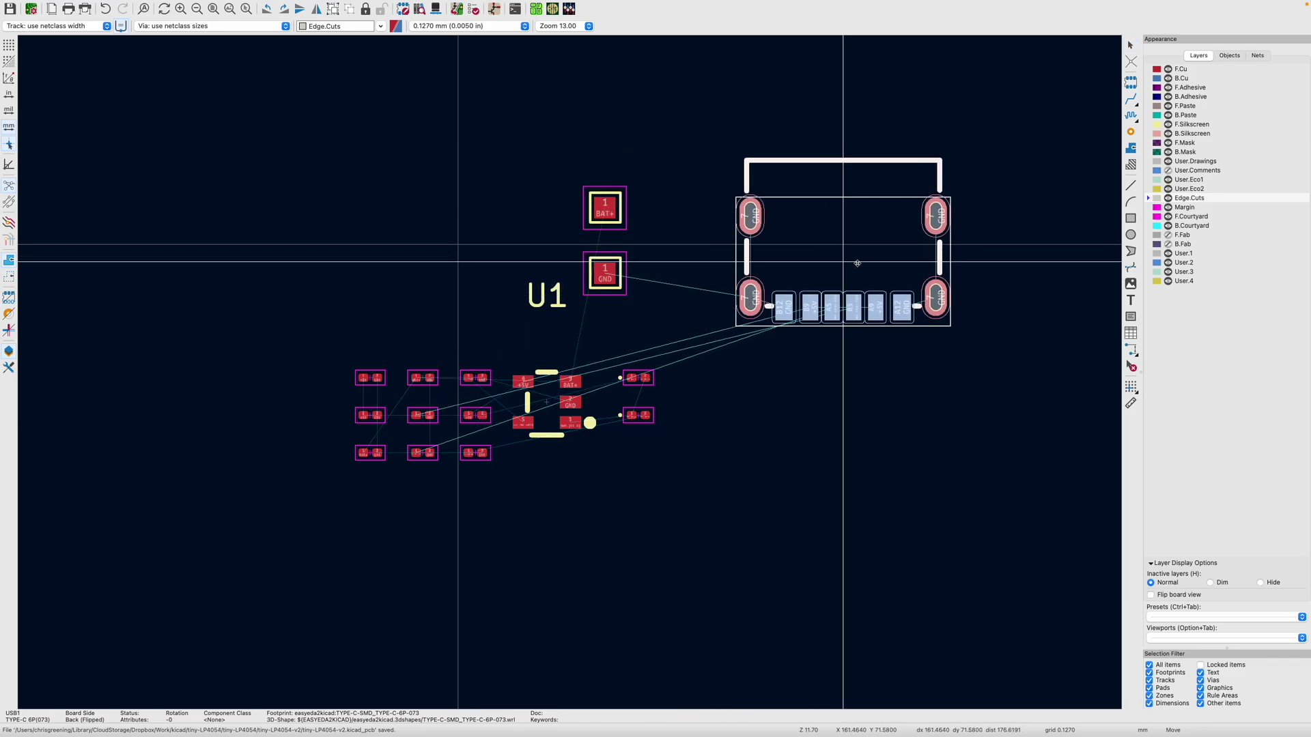
{"action": "scroll", "coordinate": [856, 263], "scroll_direction": "up", "scroll_amount": 4}
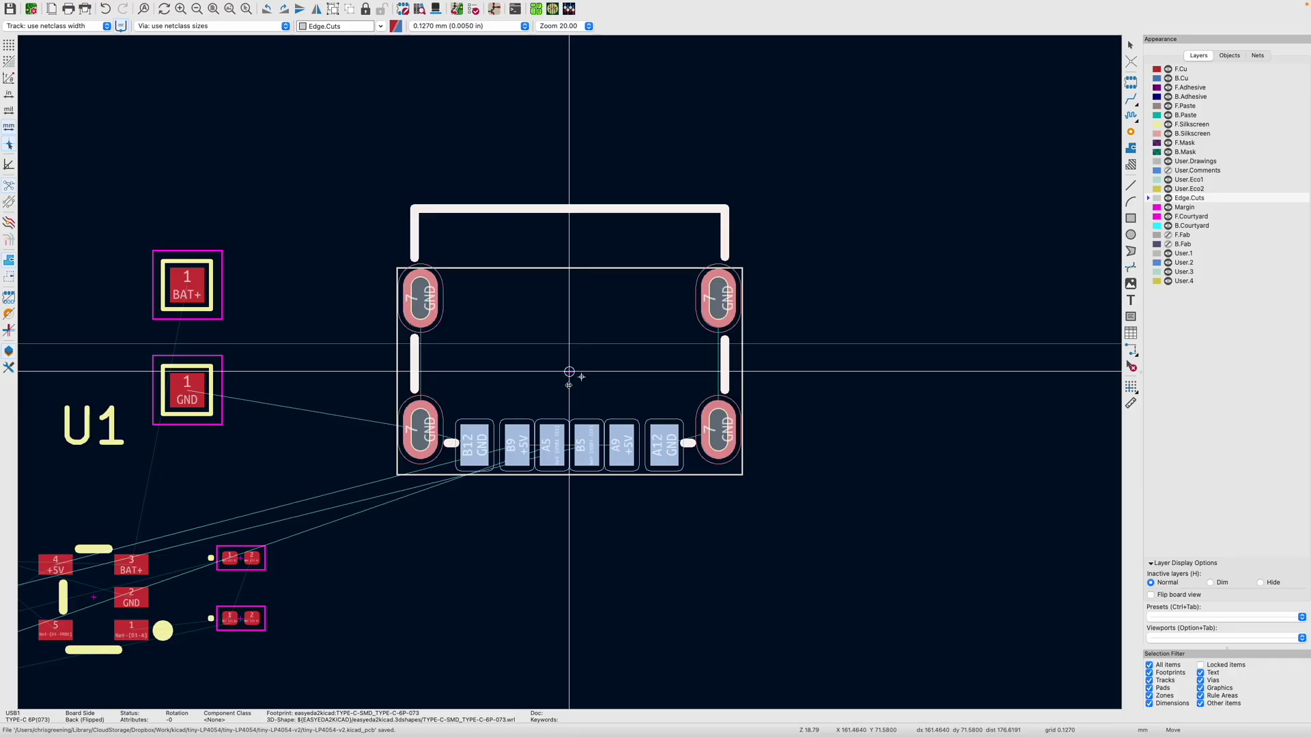
{"action": "left_click", "coordinate": [568, 374]}
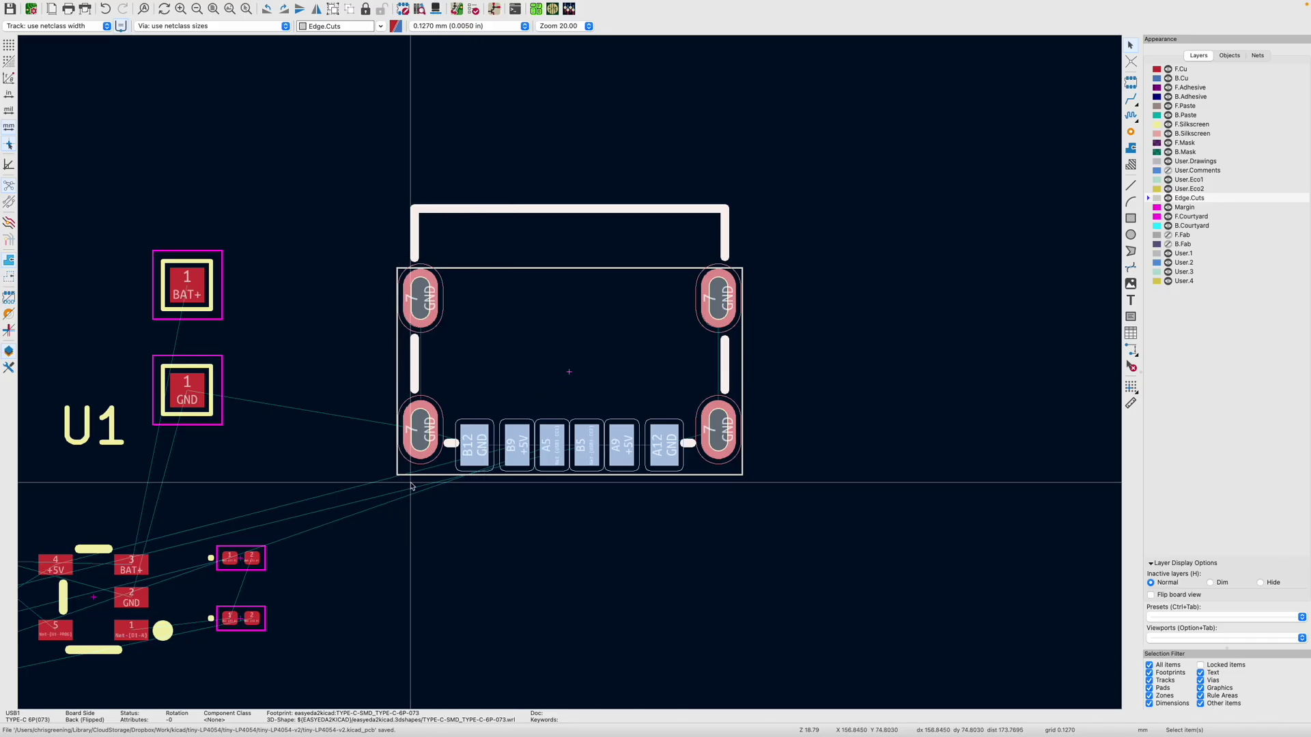
{"action": "scroll", "coordinate": [410, 485], "scroll_direction": "down", "scroll_amount": 3}
Step: Move charger chip U1 inside the outline over the USB-C connector
{"action": "left_click", "coordinate": [461, 449]}
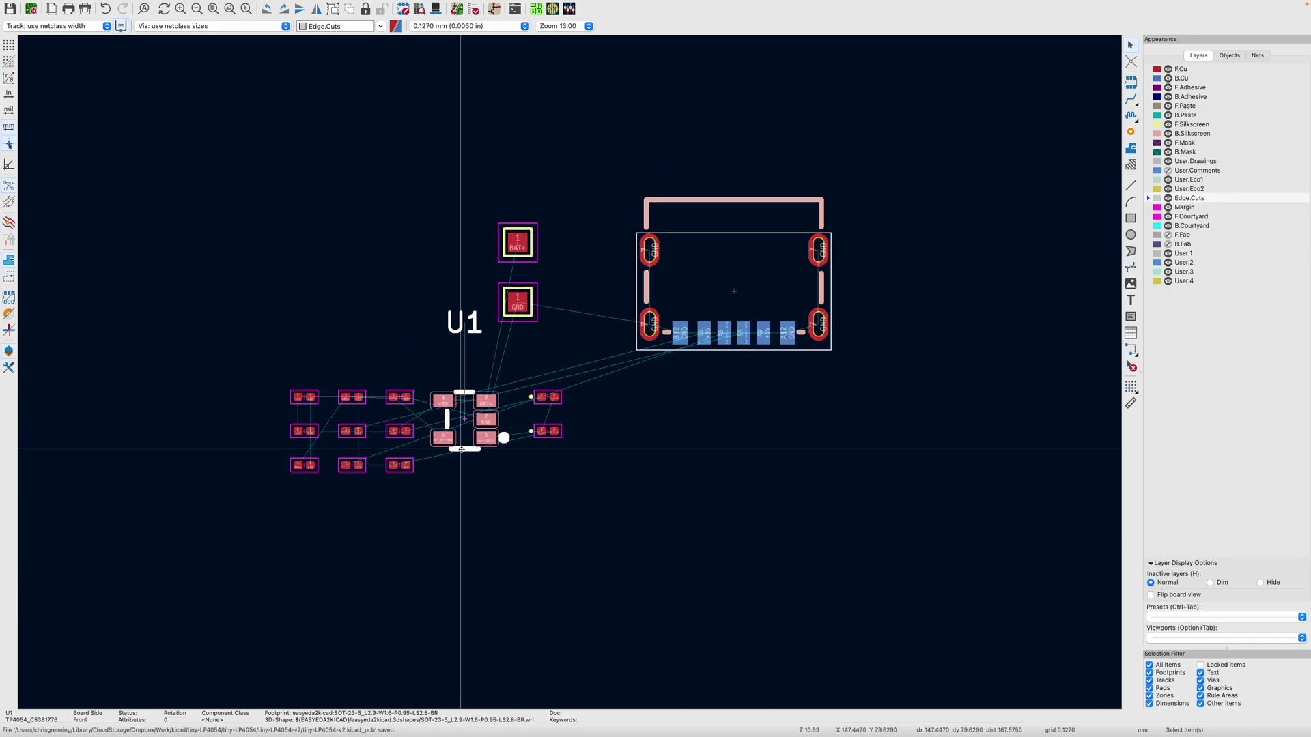
{"action": "left_click_drag", "start_coordinate": [461, 449], "coordinate": [703, 296]}
{"action": "scroll", "coordinate": [706, 274], "scroll_direction": "up", "scroll_amount": 4}
{"action": "left_click_drag", "start_coordinate": [565, 407], "coordinate": [579, 419]}
{"action": "left_click", "coordinate": [579, 420]}
{"action": "scroll", "coordinate": [579, 420], "scroll_direction": "down", "scroll_amount": 3}
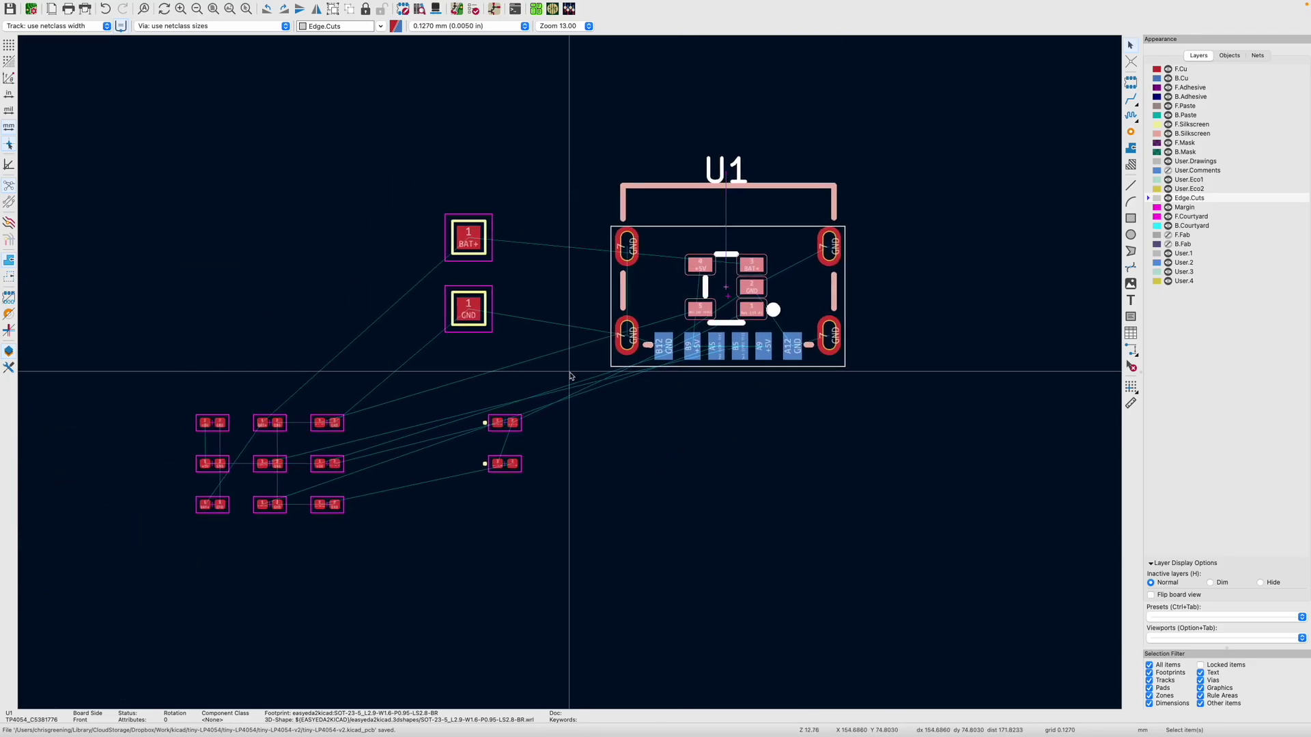
Step: Line the red LED D1 and green LED D2 up side by side along the outline's top edge
{"action": "left_click", "coordinate": [503, 463]}
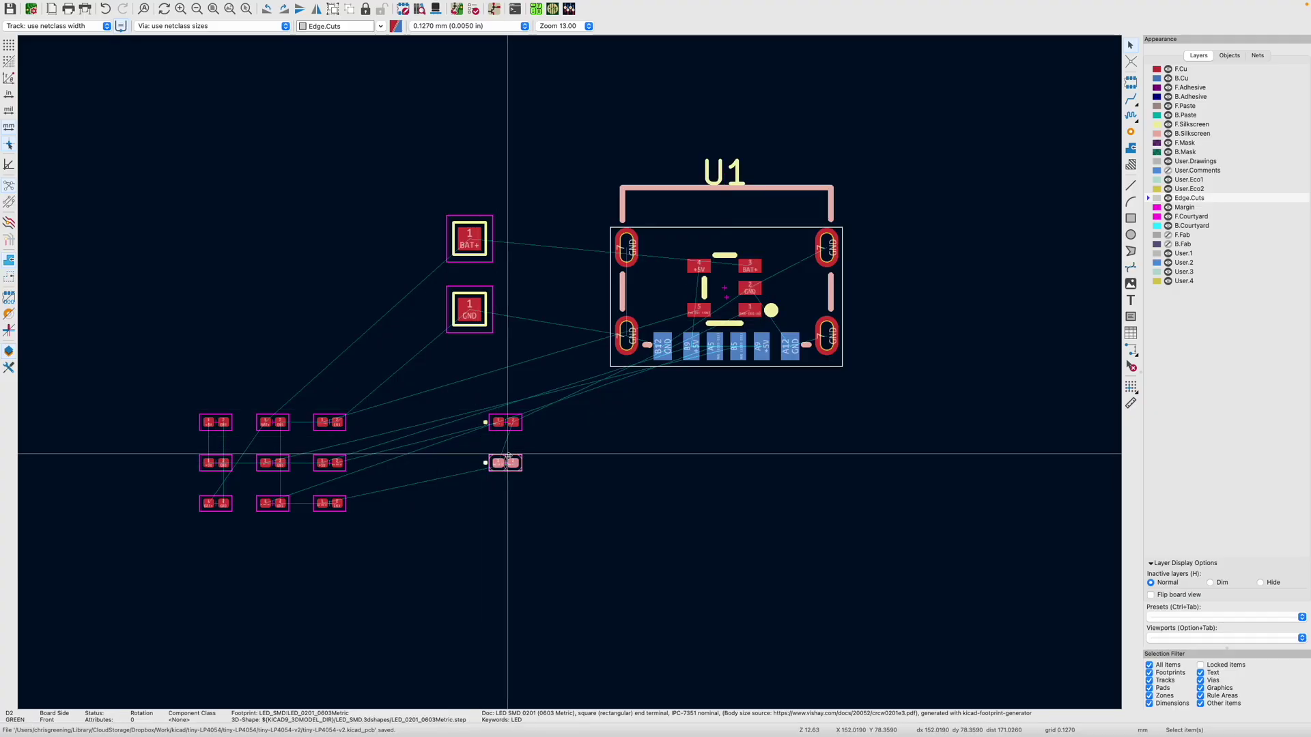
{"action": "left_click_drag", "start_coordinate": [505, 463], "coordinate": [784, 240]}
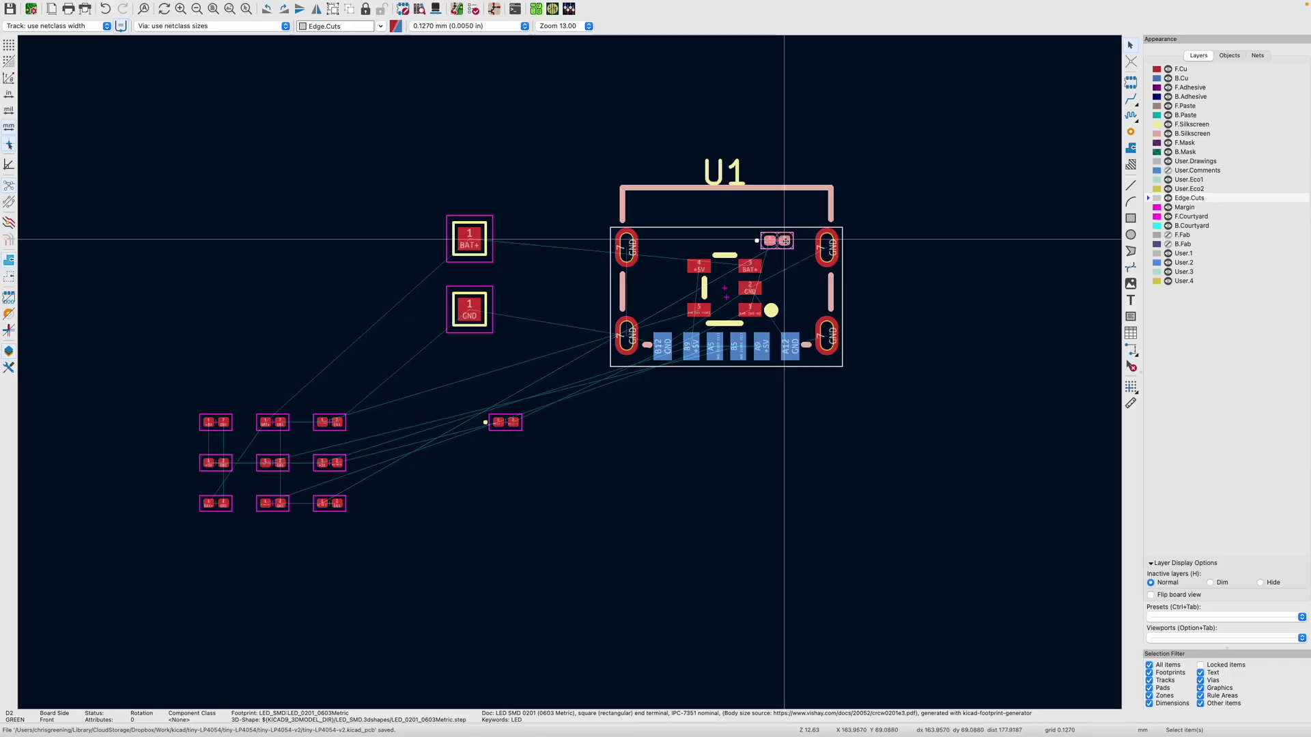
{"action": "left_click_drag", "start_coordinate": [506, 419], "coordinate": [708, 244]}
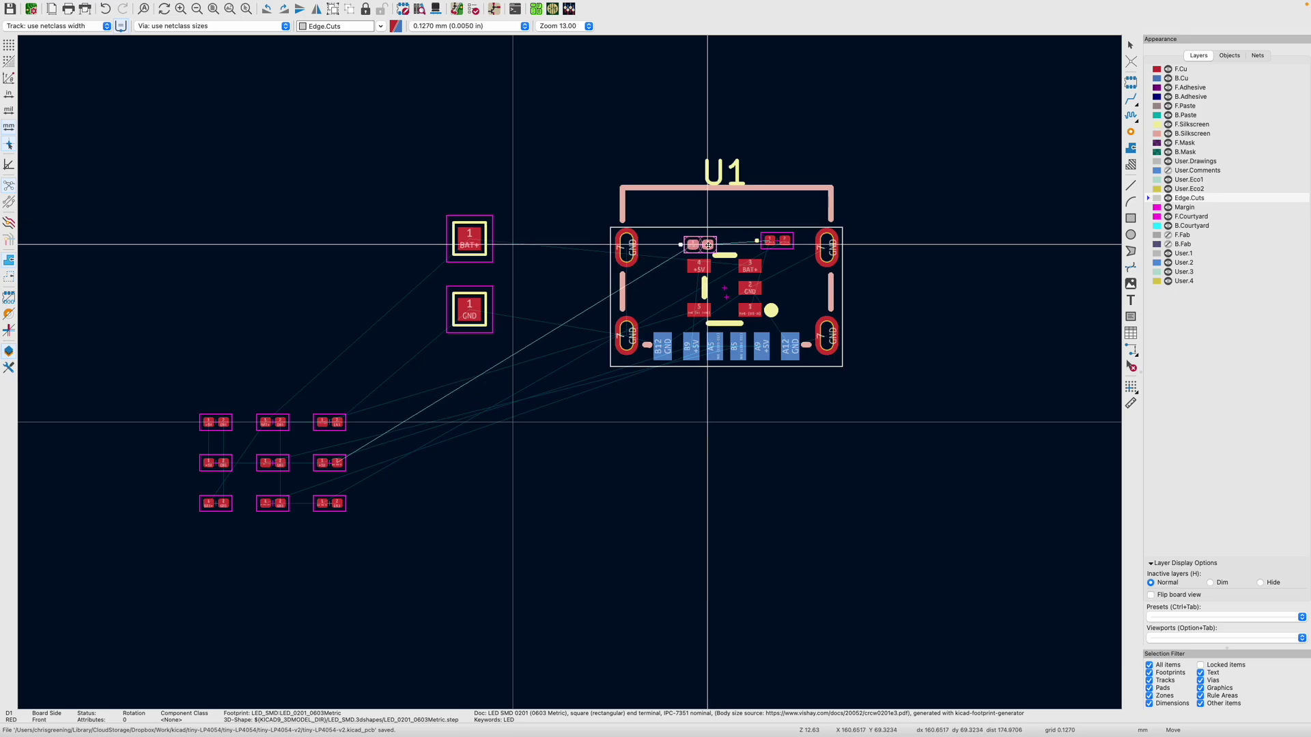
{"action": "left_click", "coordinate": [708, 242]}
{"action": "scroll", "coordinate": [703, 240], "scroll_direction": "up", "scroll_amount": 5}
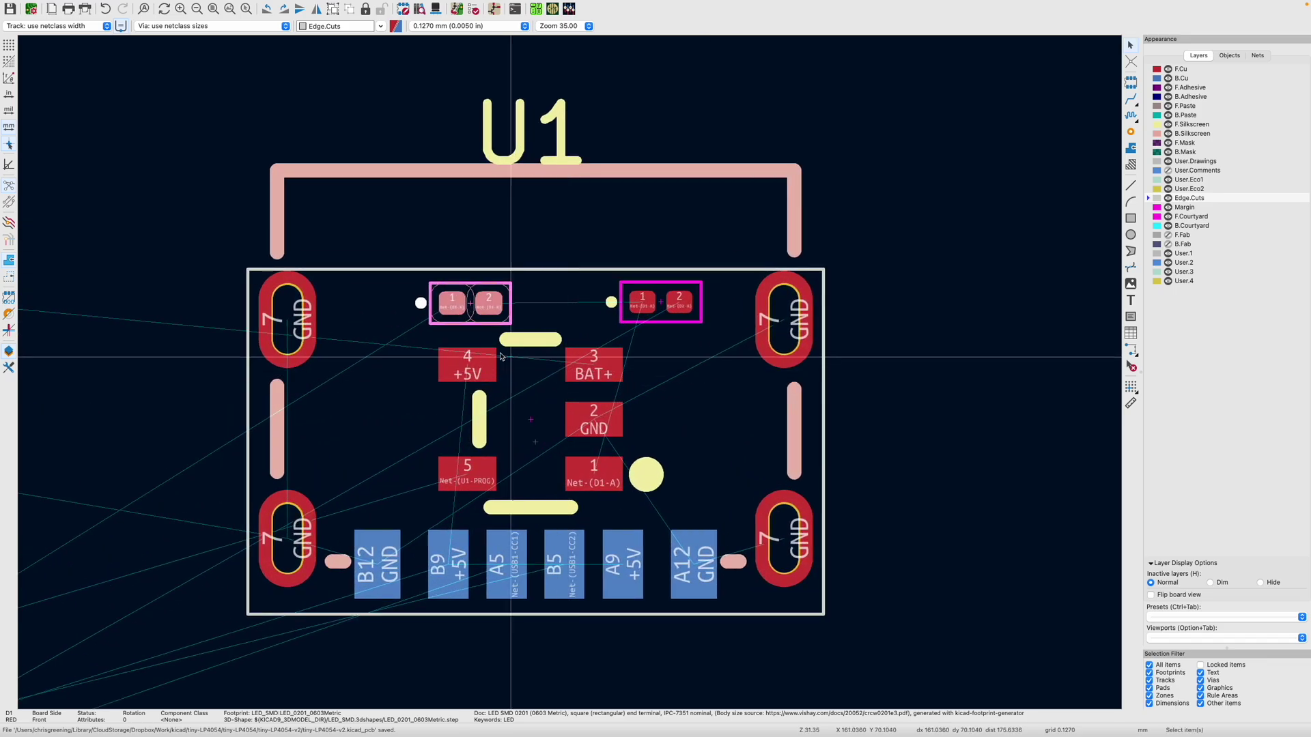
{"action": "left_click", "coordinate": [490, 333]}
{"action": "left_click", "coordinate": [490, 326]}
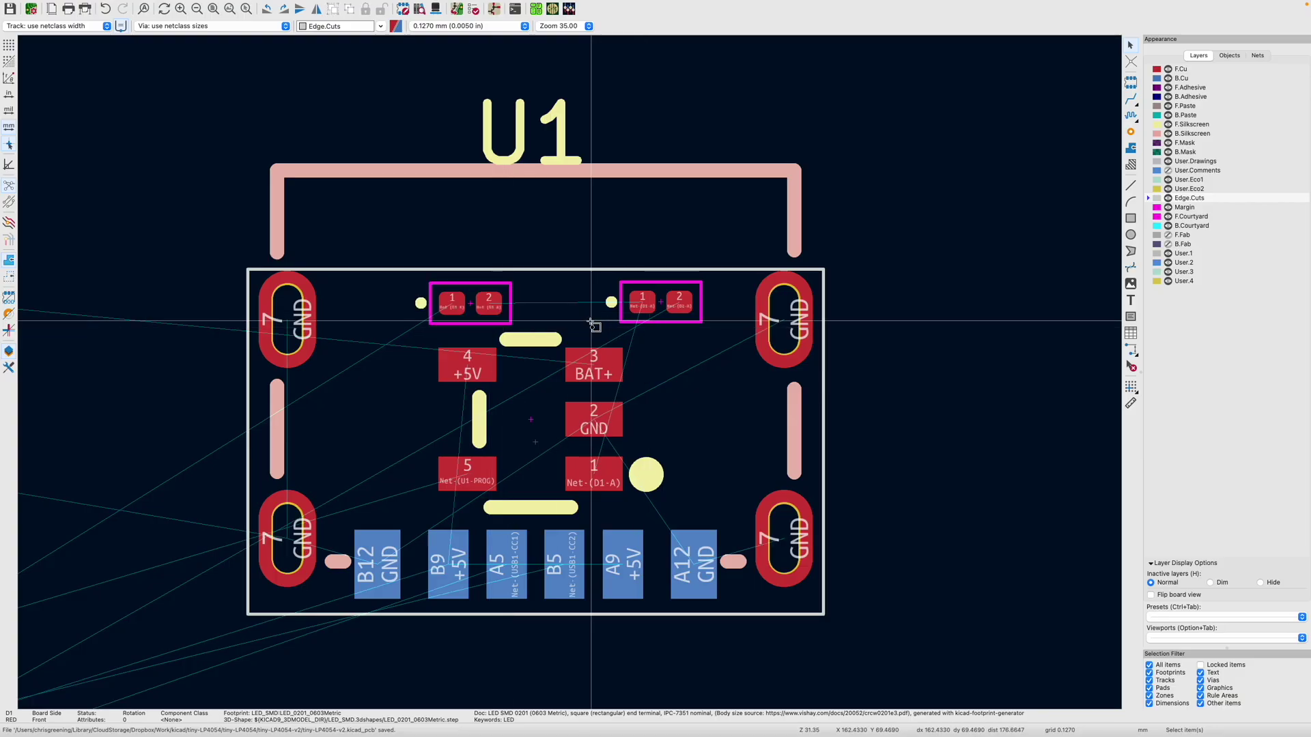
{"action": "left_click", "coordinate": [661, 318]}
{"action": "left_click_drag", "start_coordinate": [660, 318], "coordinate": [599, 303]}
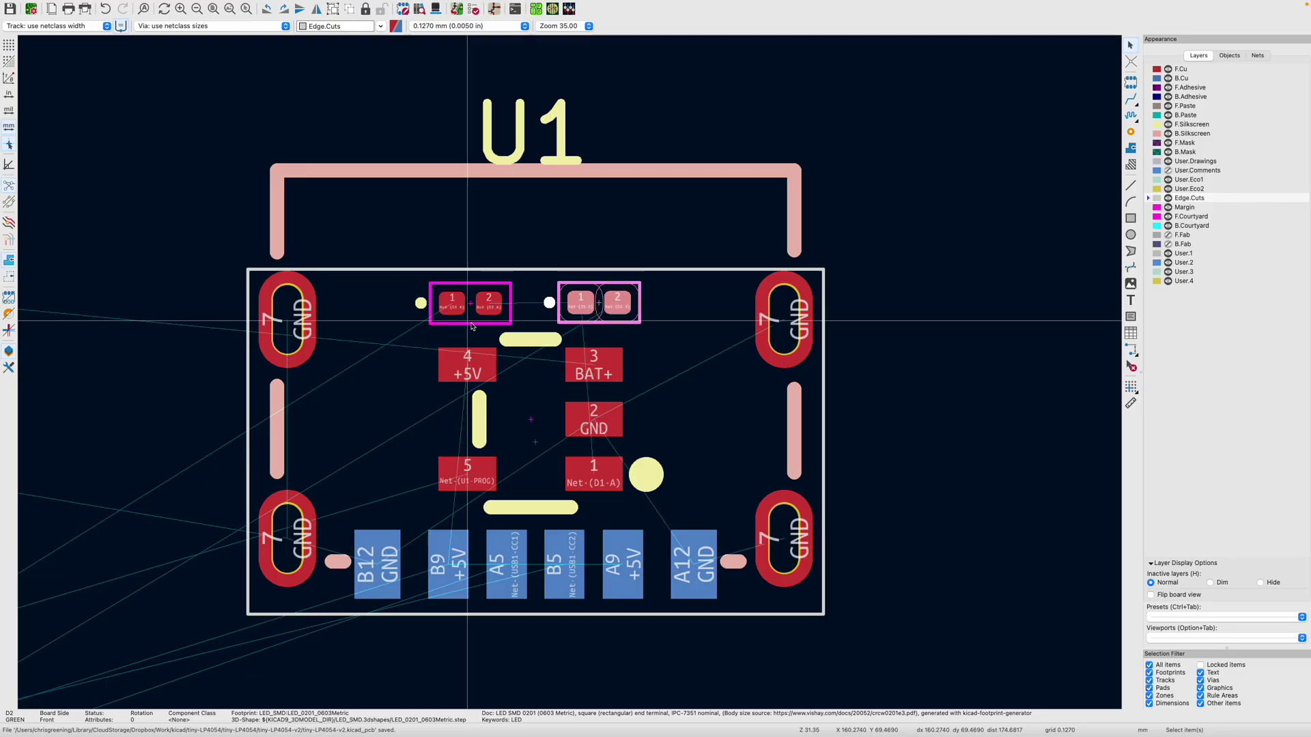
{"action": "left_click_drag", "start_coordinate": [470, 303], "coordinate": [490, 304]}
Step: Move resistors R5 and R4 into the board's top row beside the LEDs
{"action": "scroll", "coordinate": [634, 372], "scroll_direction": "down", "scroll_amount": 5}
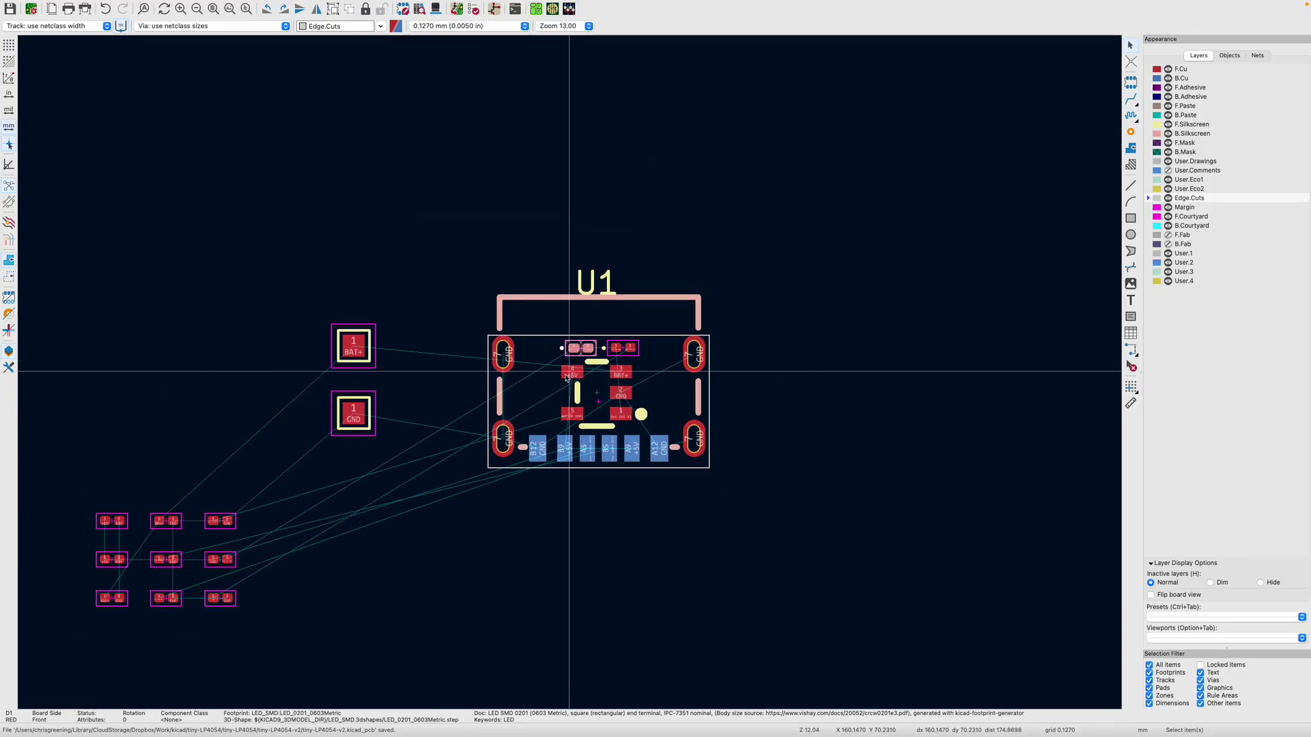
{"action": "left_click_drag", "start_coordinate": [219, 598], "coordinate": [667, 349]}
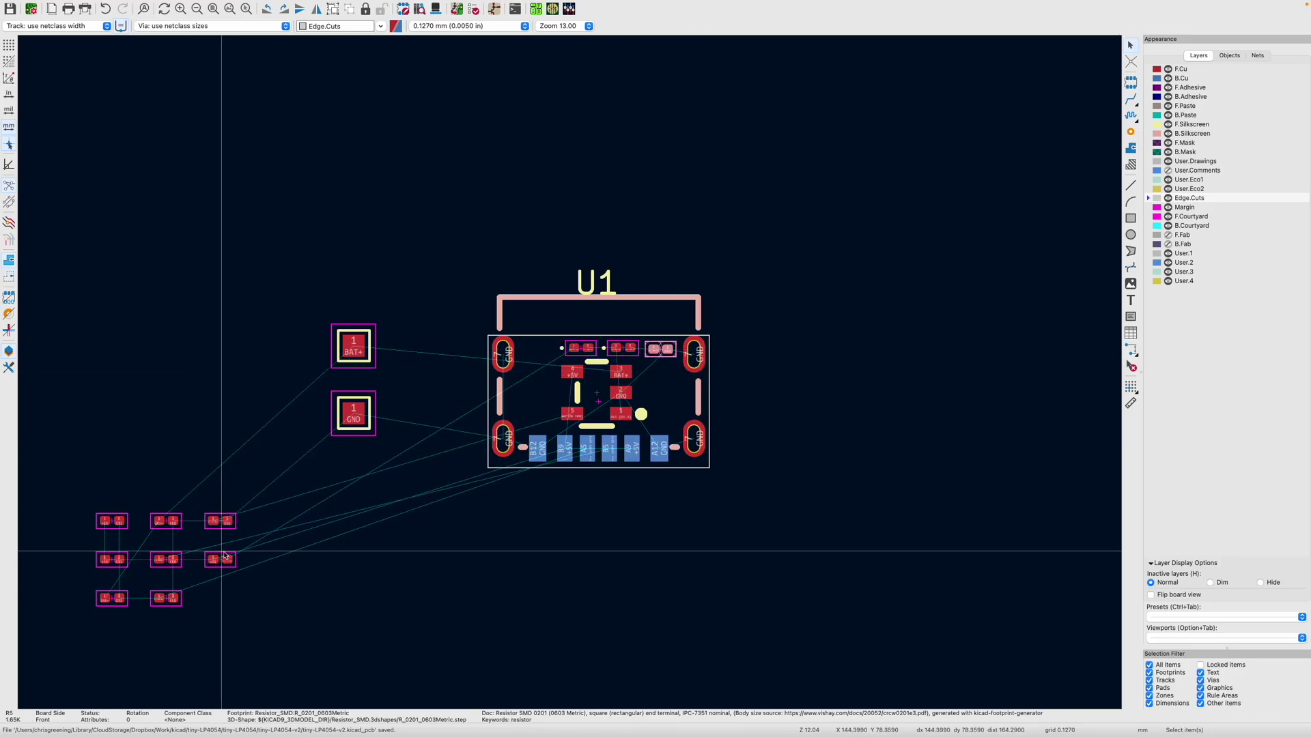
{"action": "left_click_drag", "start_coordinate": [225, 556], "coordinate": [539, 349]}
{"action": "scroll", "coordinate": [539, 349], "scroll_direction": "up", "scroll_amount": 5}
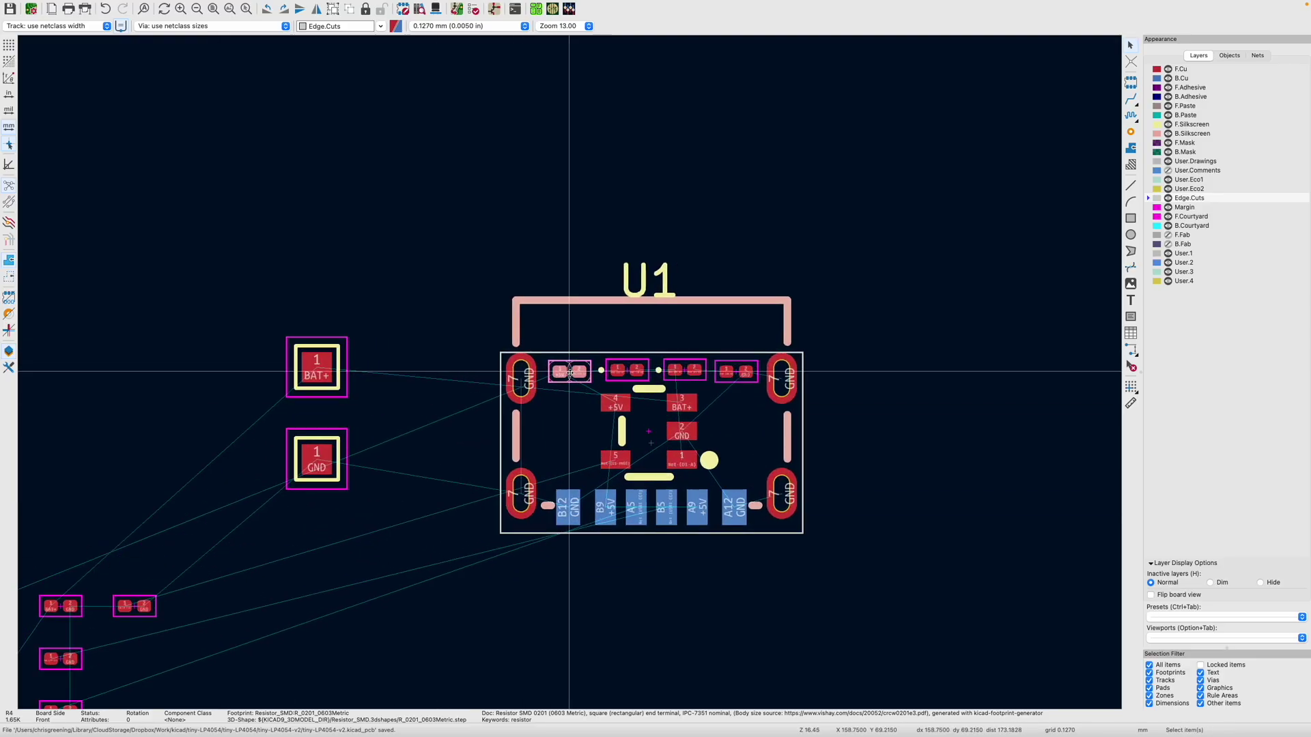
Step: Reposition R4 in the top row of the board
{"action": "key", "text": "m"}
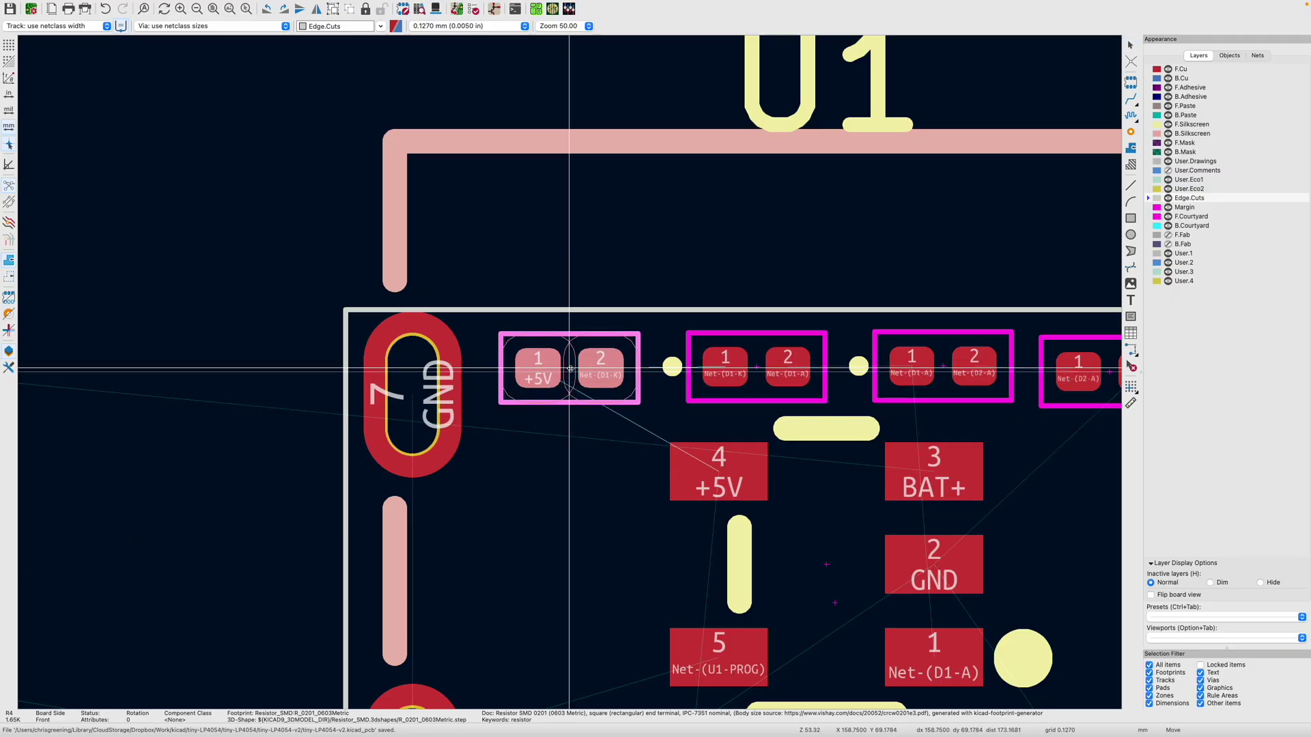
{"action": "left_click", "coordinate": [593, 406]}
{"action": "scroll", "coordinate": [592, 406], "scroll_direction": "down", "scroll_amount": 2}
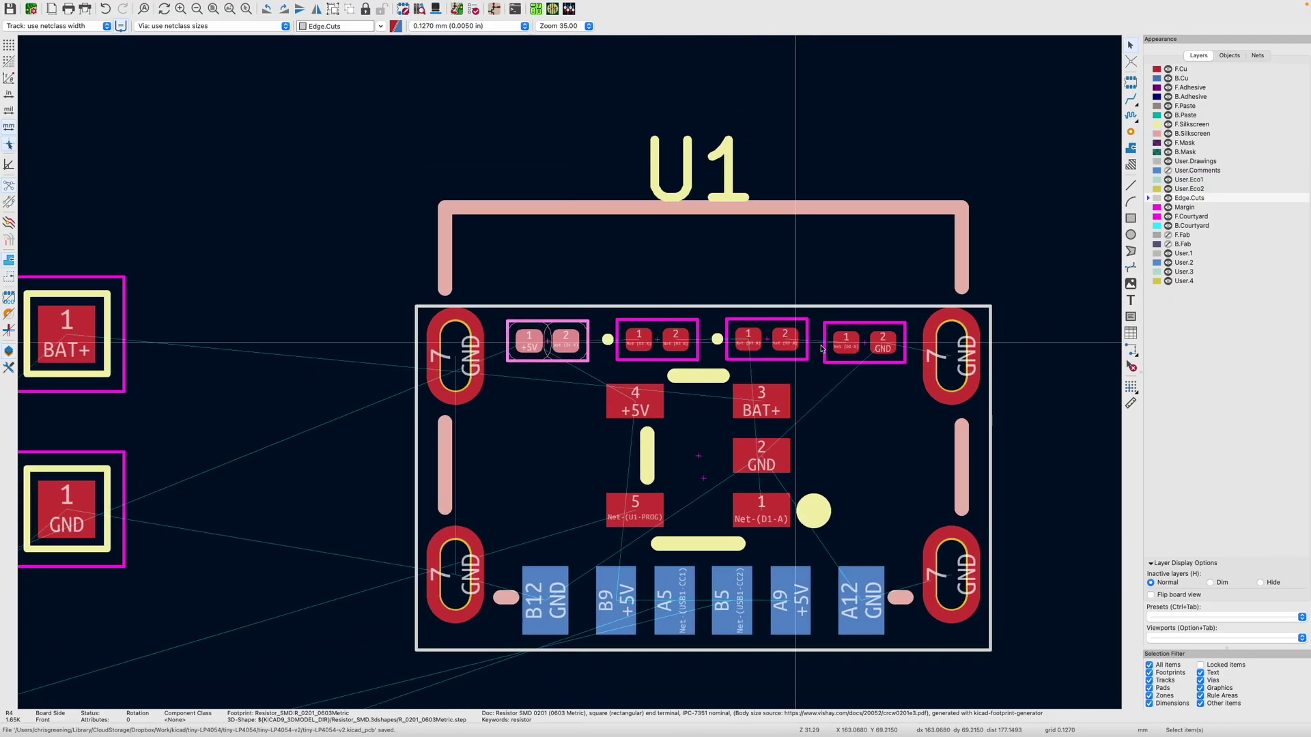
Step: Align the four top-row footprints to their top edges and save the board
{"action": "left_click", "coordinate": [861, 344]}
{"action": "left_click", "coordinate": [769, 356], "text": "shift"}
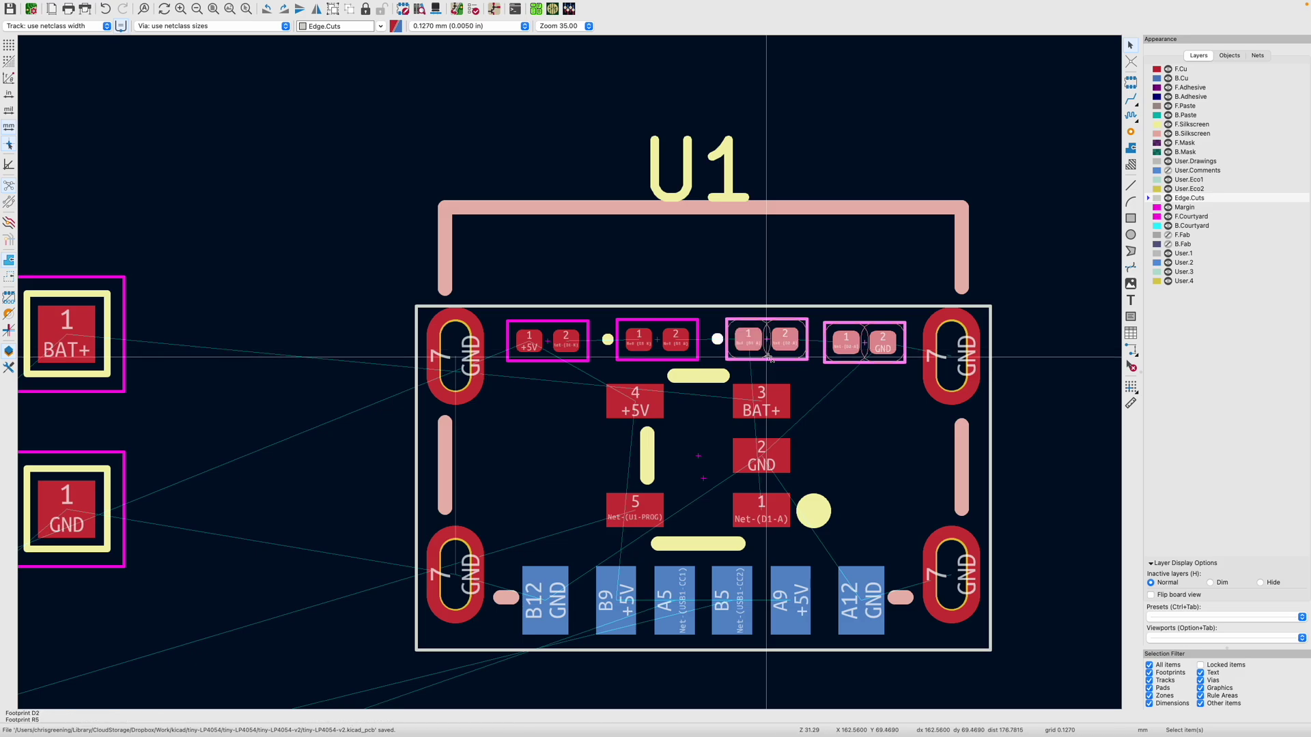
{"action": "left_click", "coordinate": [657, 358], "text": "shift"}
{"action": "left_click", "coordinate": [562, 357], "text": "shift"}
{"action": "right_click_drag", "start_coordinate": [563, 357], "coordinate": [570, 374]}
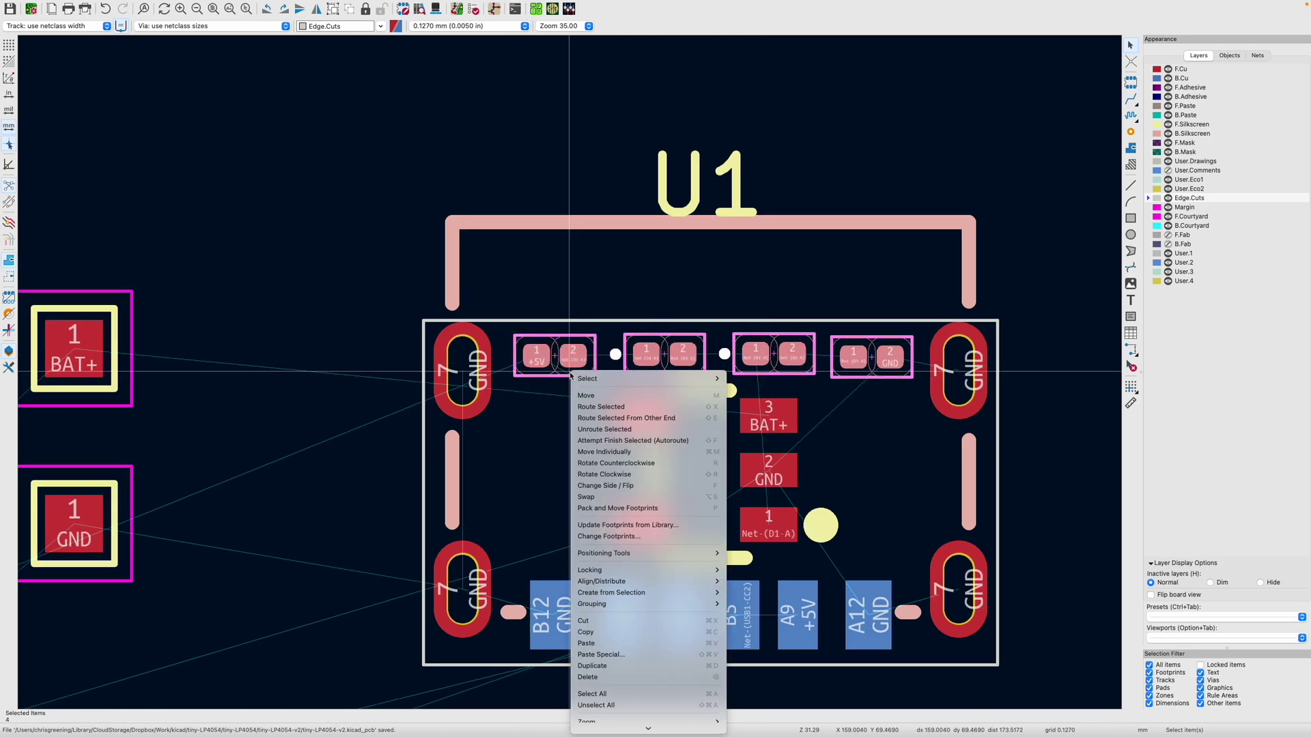
{"action": "mouse_move", "coordinate": [616, 583]}
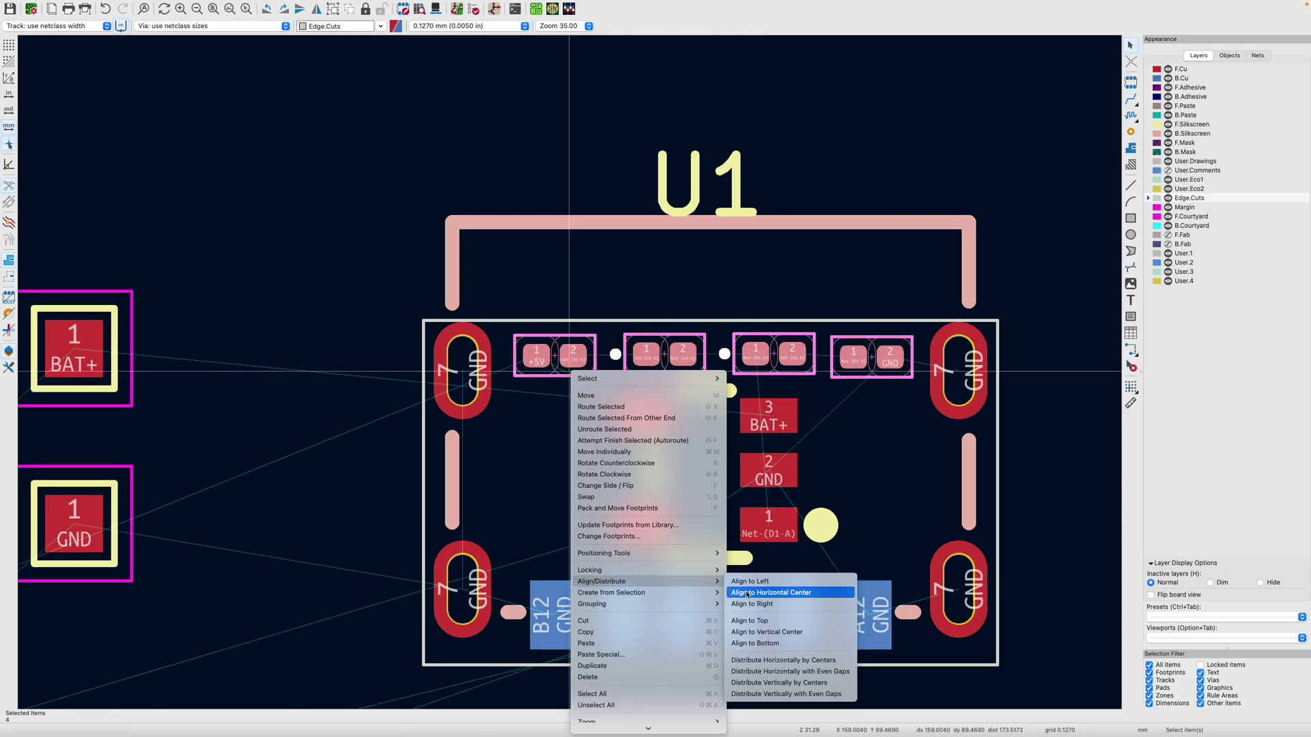
{"action": "left_click", "coordinate": [758, 624]}
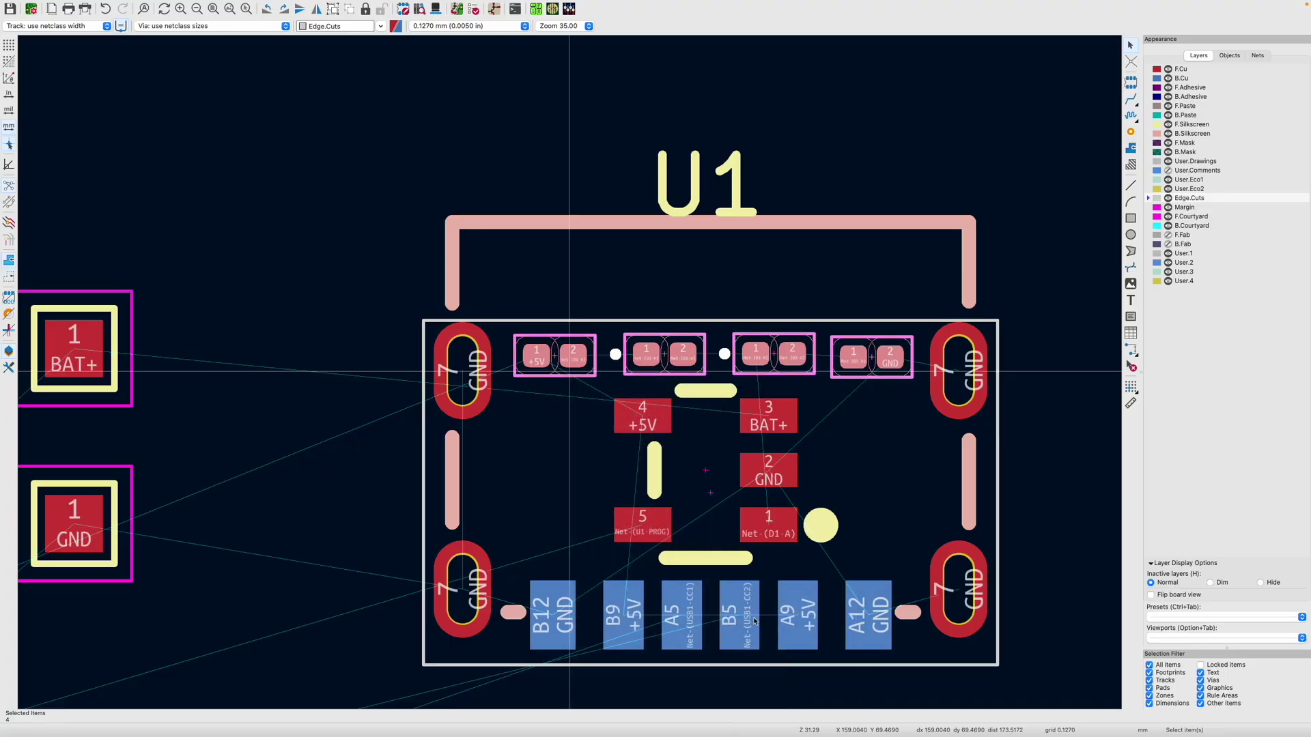
{"action": "scroll", "coordinate": [570, 372], "scroll_direction": "right", "scroll_amount": 1}
{"action": "key", "text": "super+s"}
Step: Distribute the four top-row footprints horizontally by their centres and save
{"action": "right_click", "coordinate": [570, 375]}
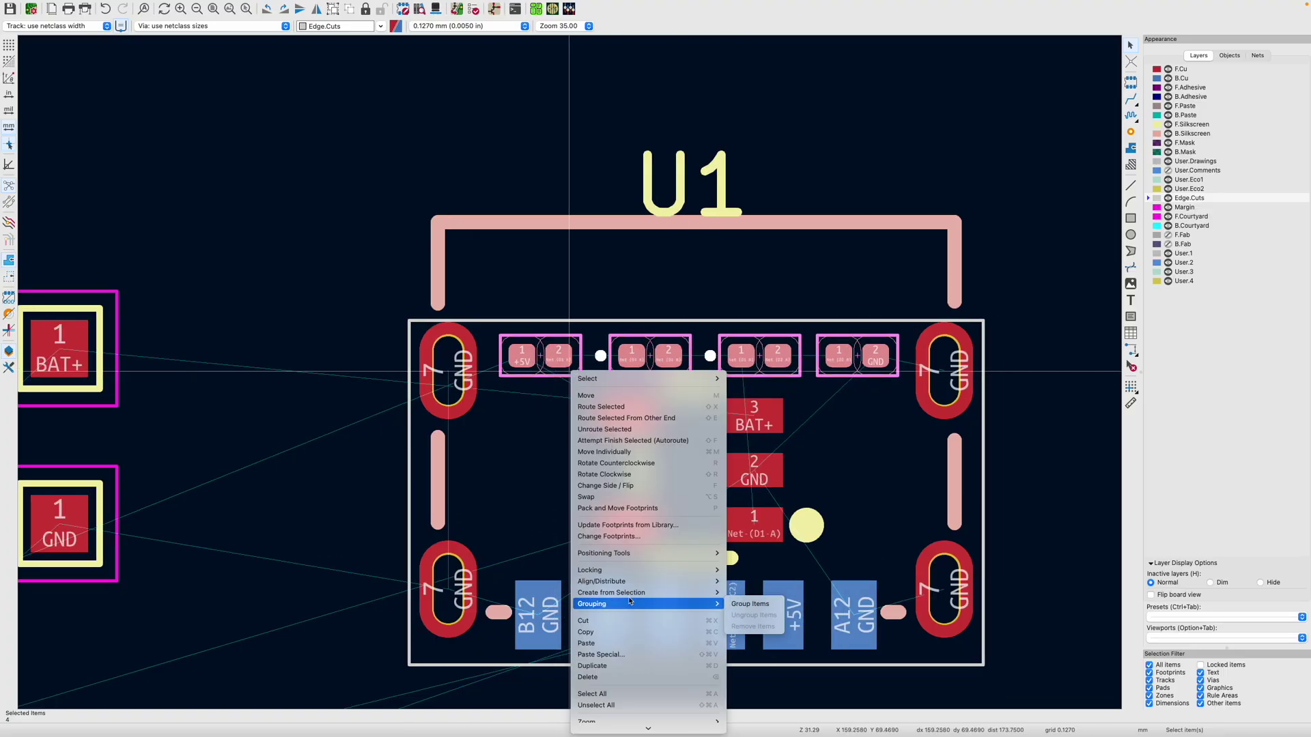
{"action": "mouse_move", "coordinate": [653, 585]}
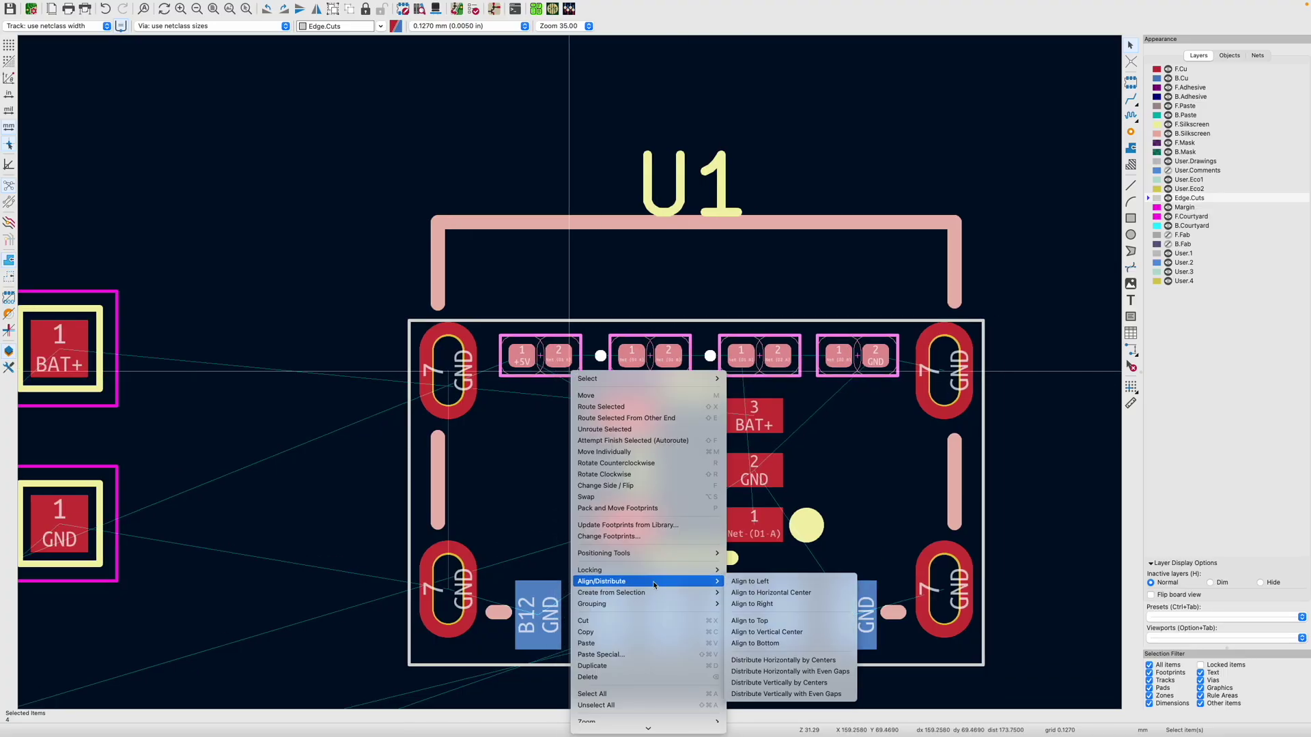
{"action": "left_click", "coordinate": [774, 661]}
{"action": "key", "text": "super+s"}
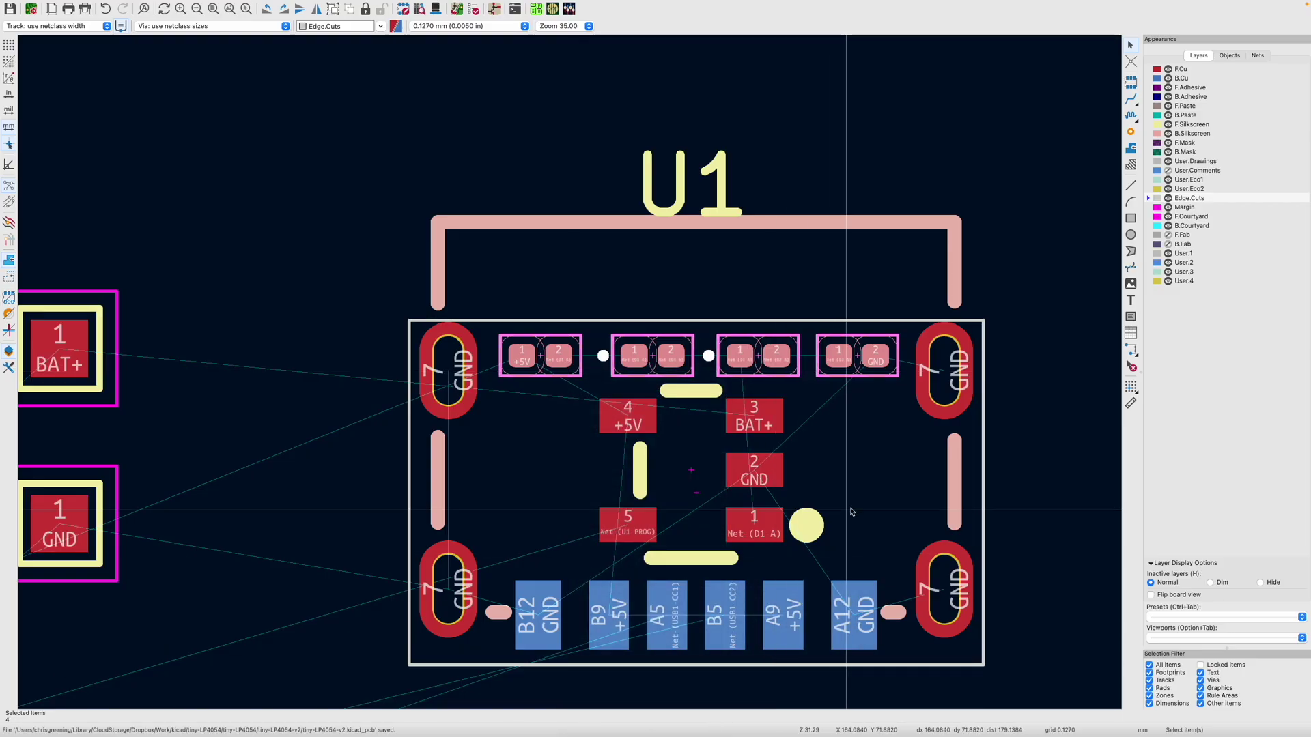
Step: Select the charger chip U1 footprint inside the board outline
{"action": "left_click", "coordinate": [789, 512]}
{"action": "scroll", "coordinate": [564, 317], "scroll_direction": "down", "scroll_amount": 4}
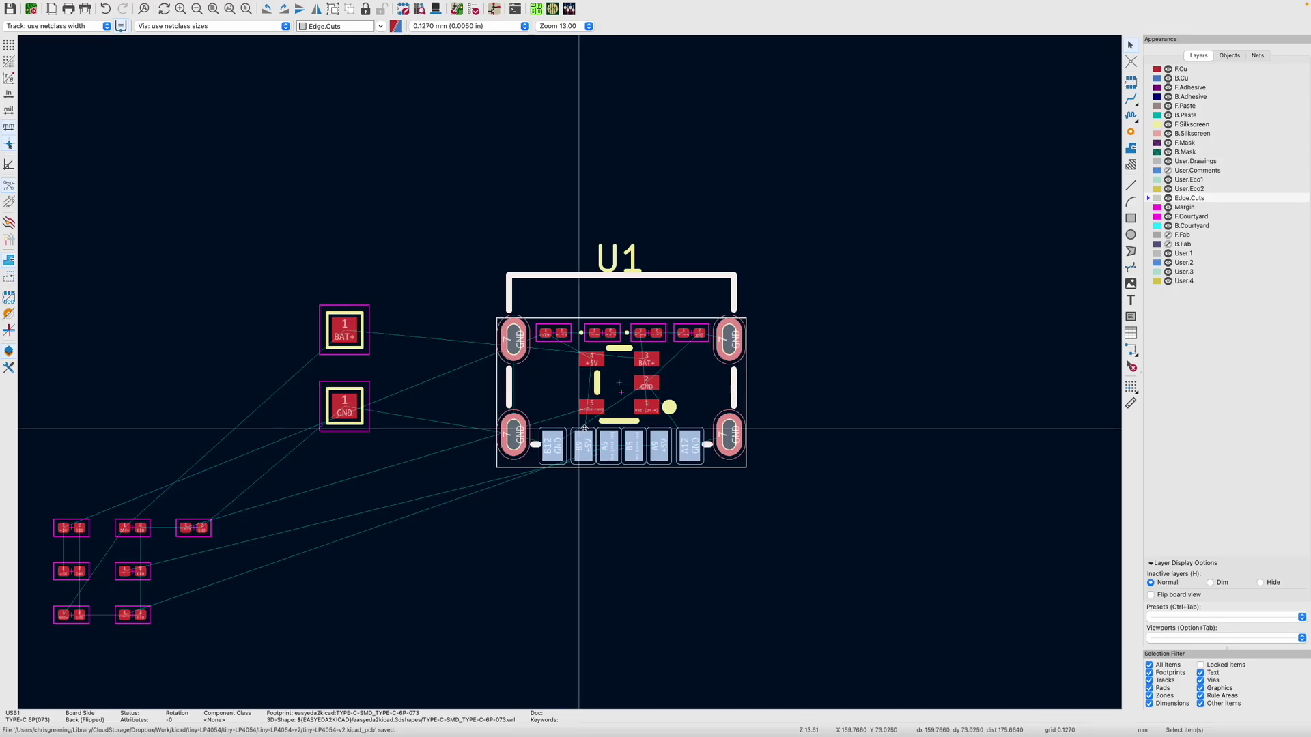
{"action": "scroll", "coordinate": [619, 421], "scroll_direction": "up", "scroll_amount": 2}
{"action": "scroll", "coordinate": [570, 373], "scroll_direction": "up", "scroll_amount": 3}
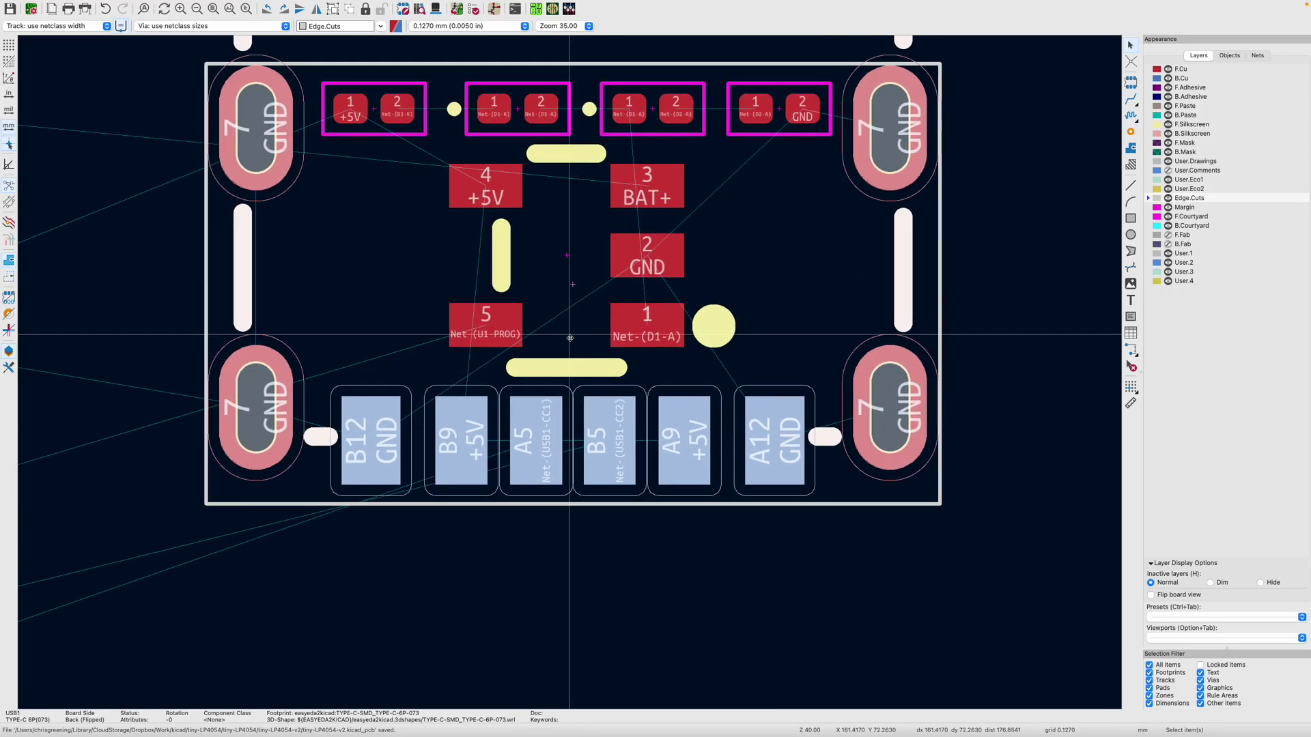
{"action": "left_click", "coordinate": [579, 243]}
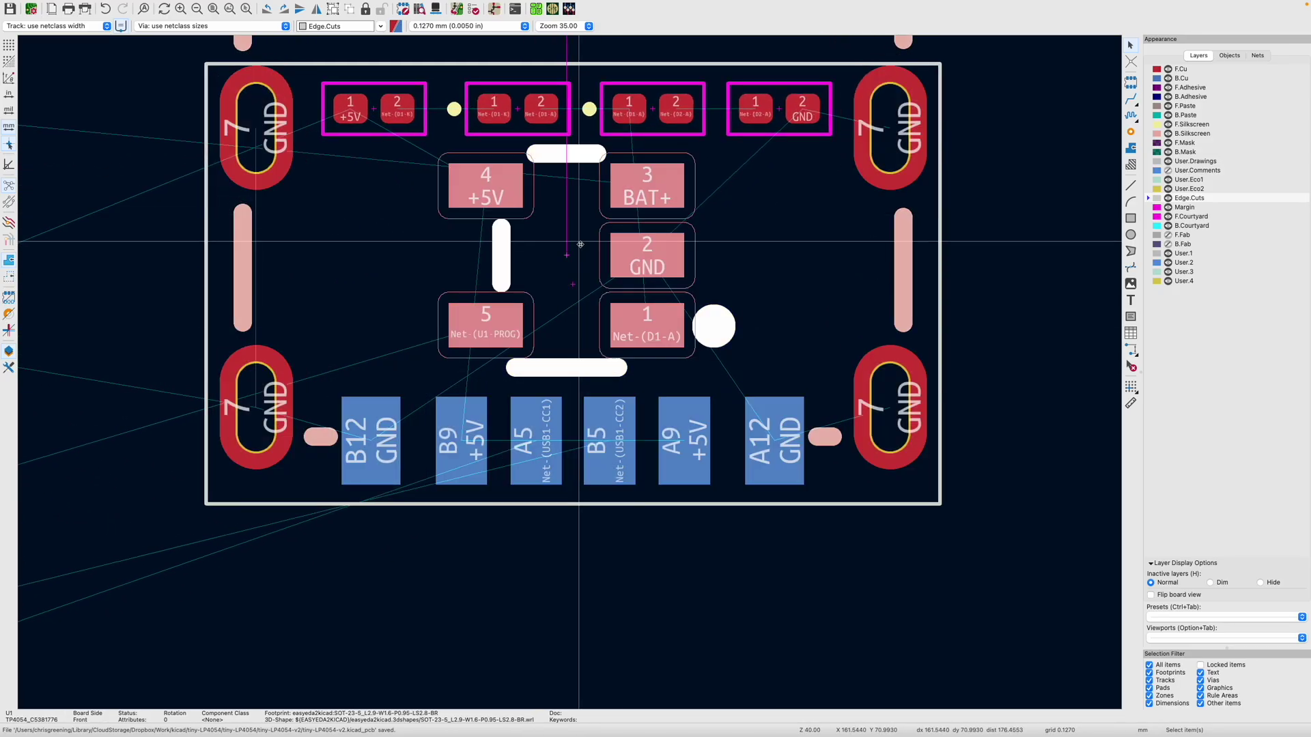
Step: Rotate U1 by 180° and drop it at its new position
{"action": "key", "text": "r"}
{"action": "key", "text": "r"}
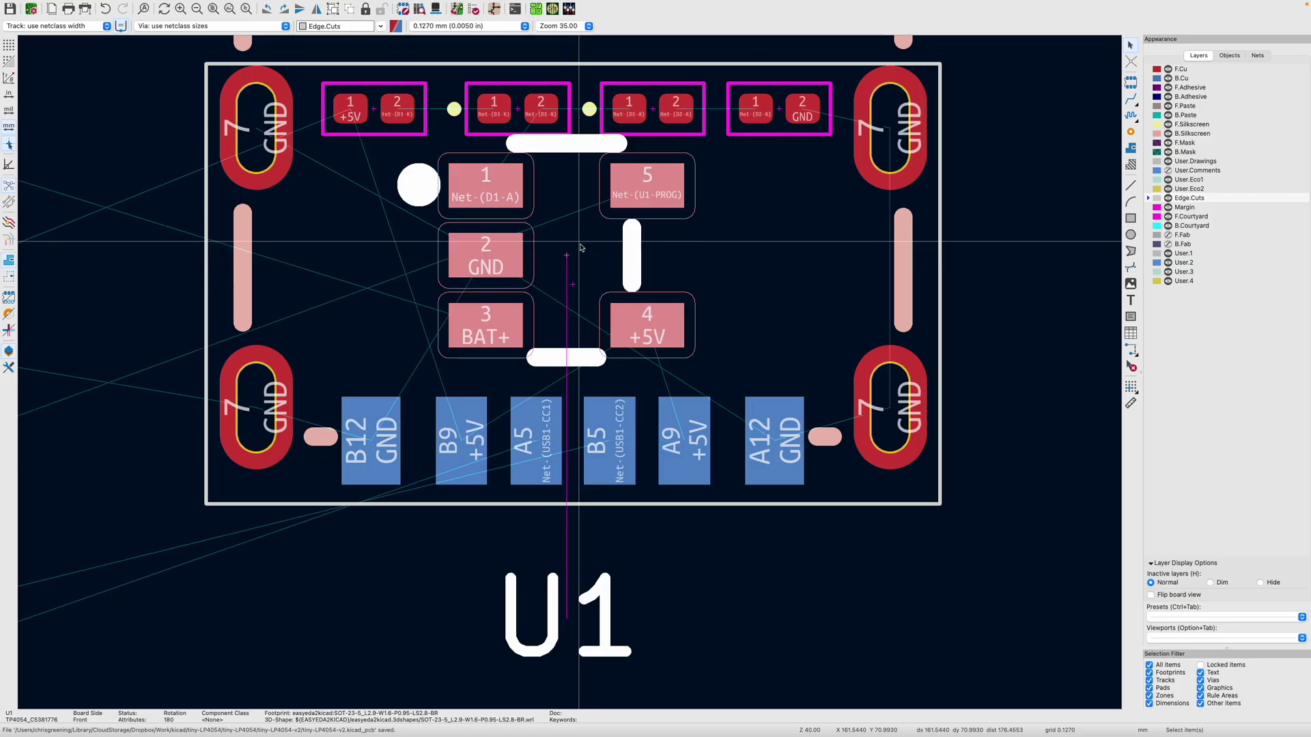
{"action": "key", "text": "m"}
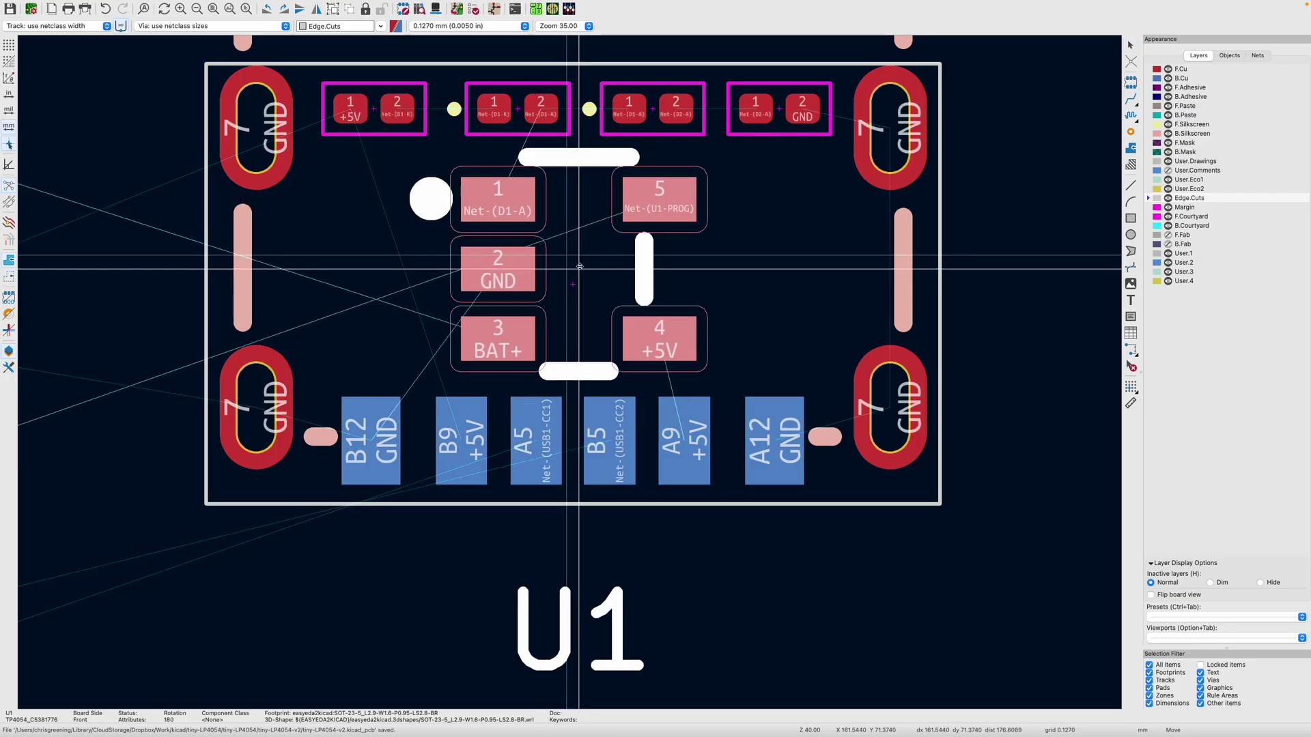
{"action": "left_click", "coordinate": [580, 266]}
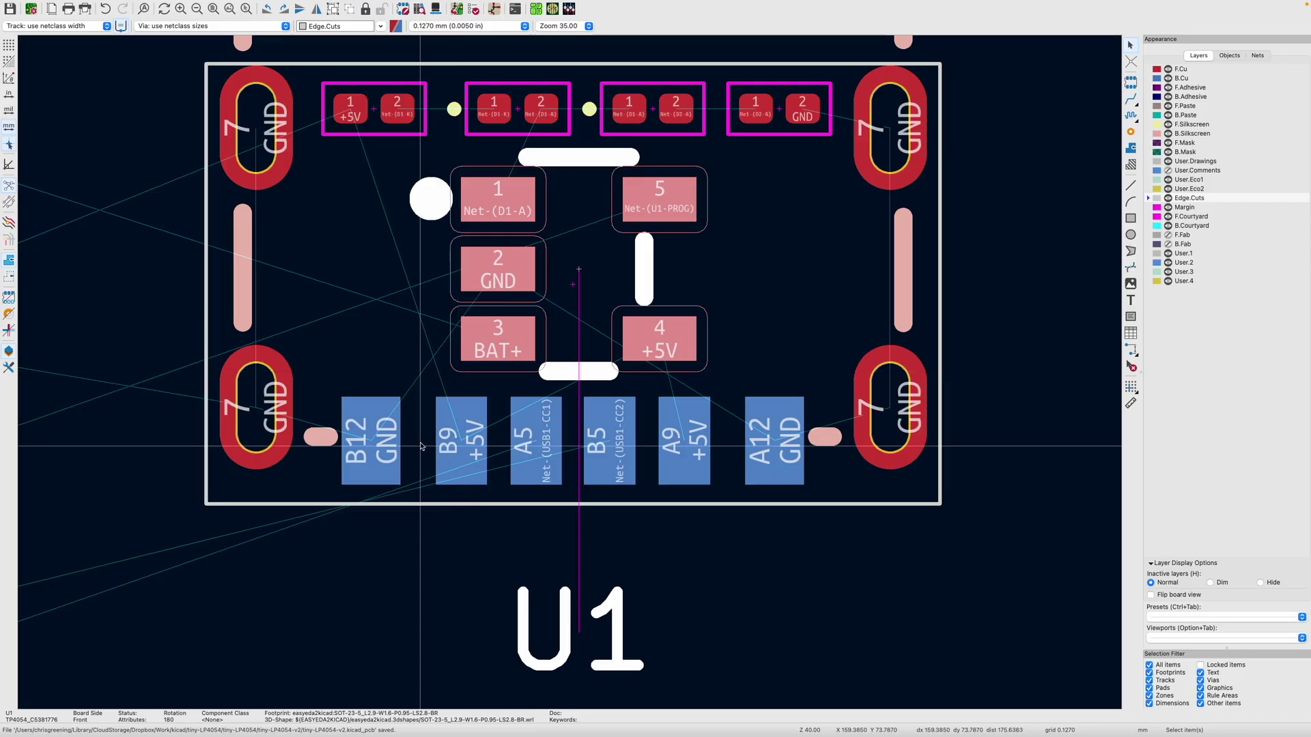
{"action": "scroll", "coordinate": [483, 339], "scroll_direction": "down", "scroll_amount": 3}
Step: Move the BAT+ and GND test points to the board's lower-left and lower-right corners
{"action": "key", "text": "m"}
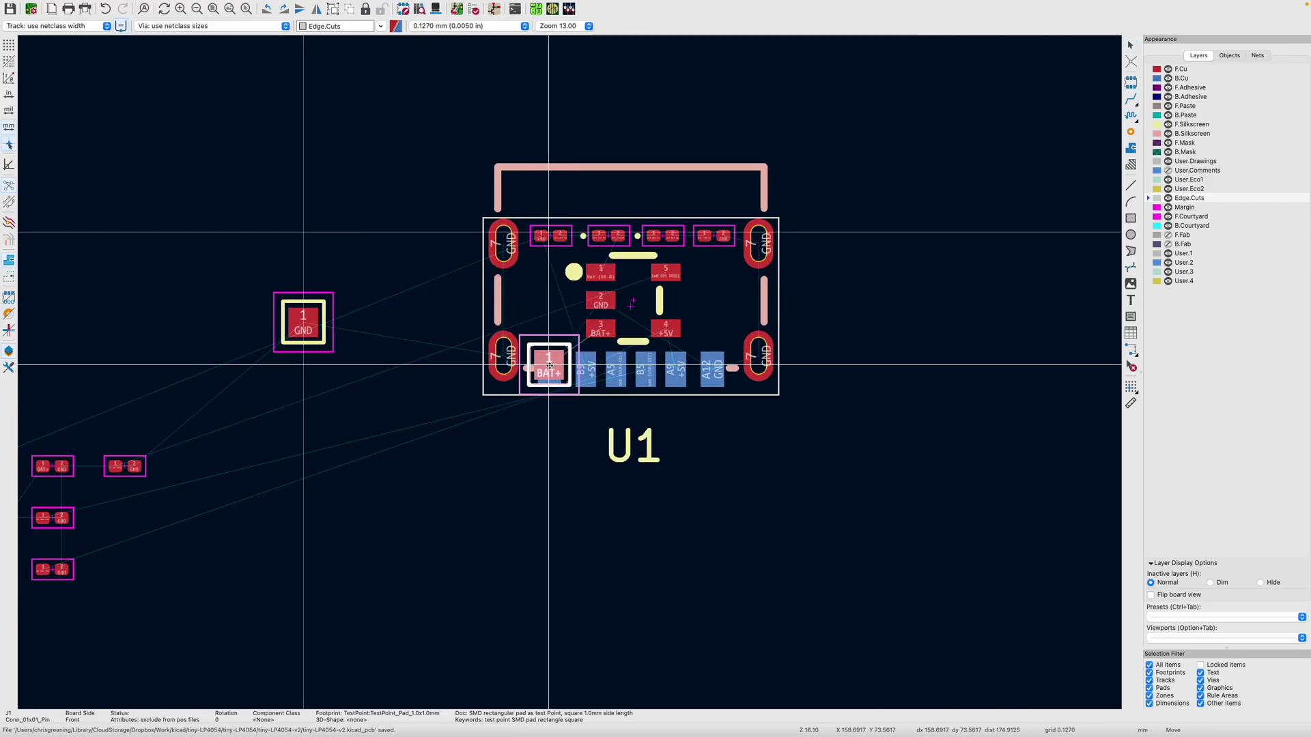
{"action": "left_click", "coordinate": [550, 366]}
{"action": "left_click", "coordinate": [319, 348]}
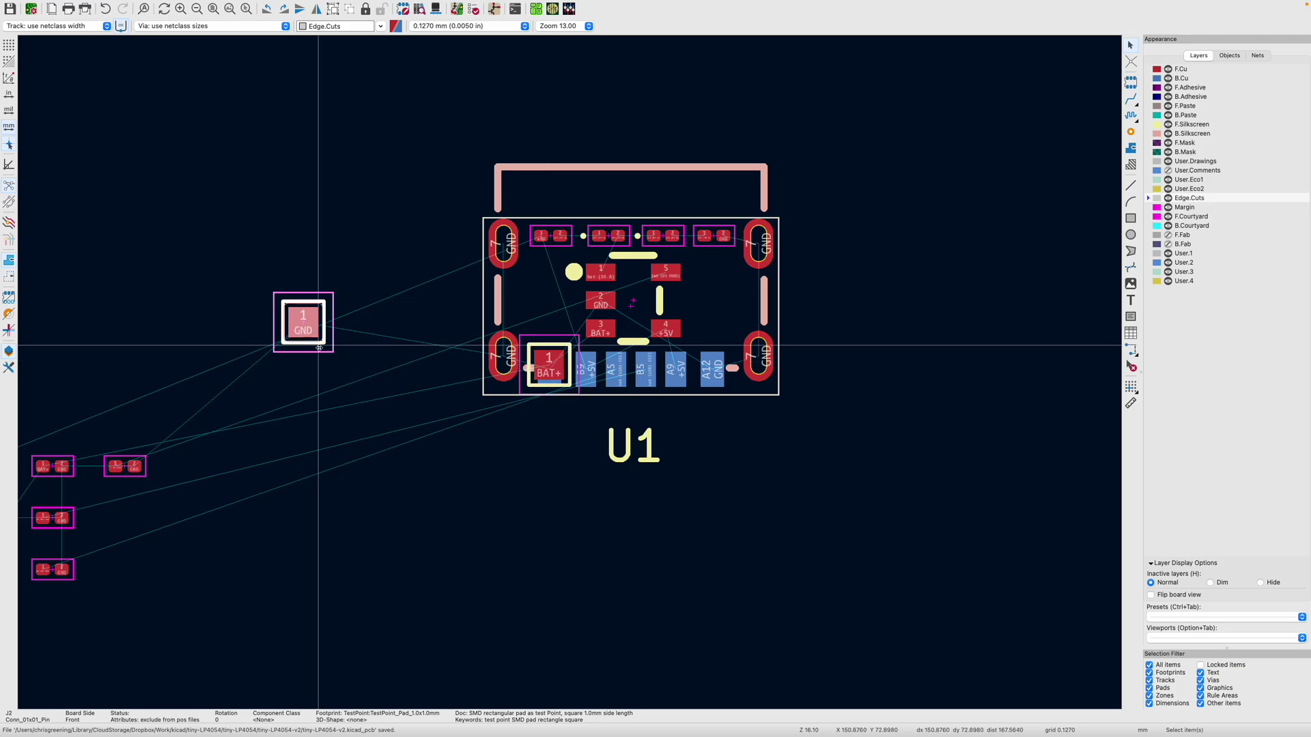
{"action": "key", "text": "m"}
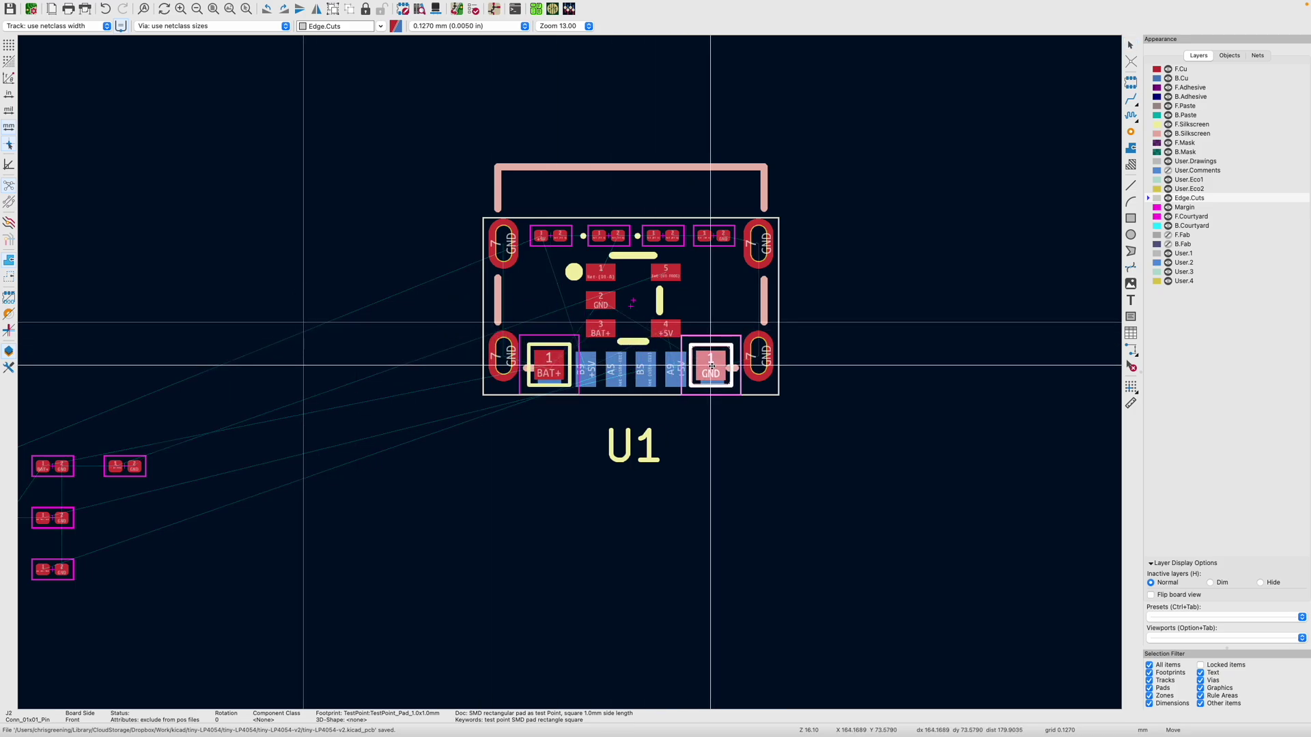
{"action": "left_click", "coordinate": [712, 367]}
{"action": "scroll", "coordinate": [568, 375], "scroll_direction": "down", "scroll_amount": 3}
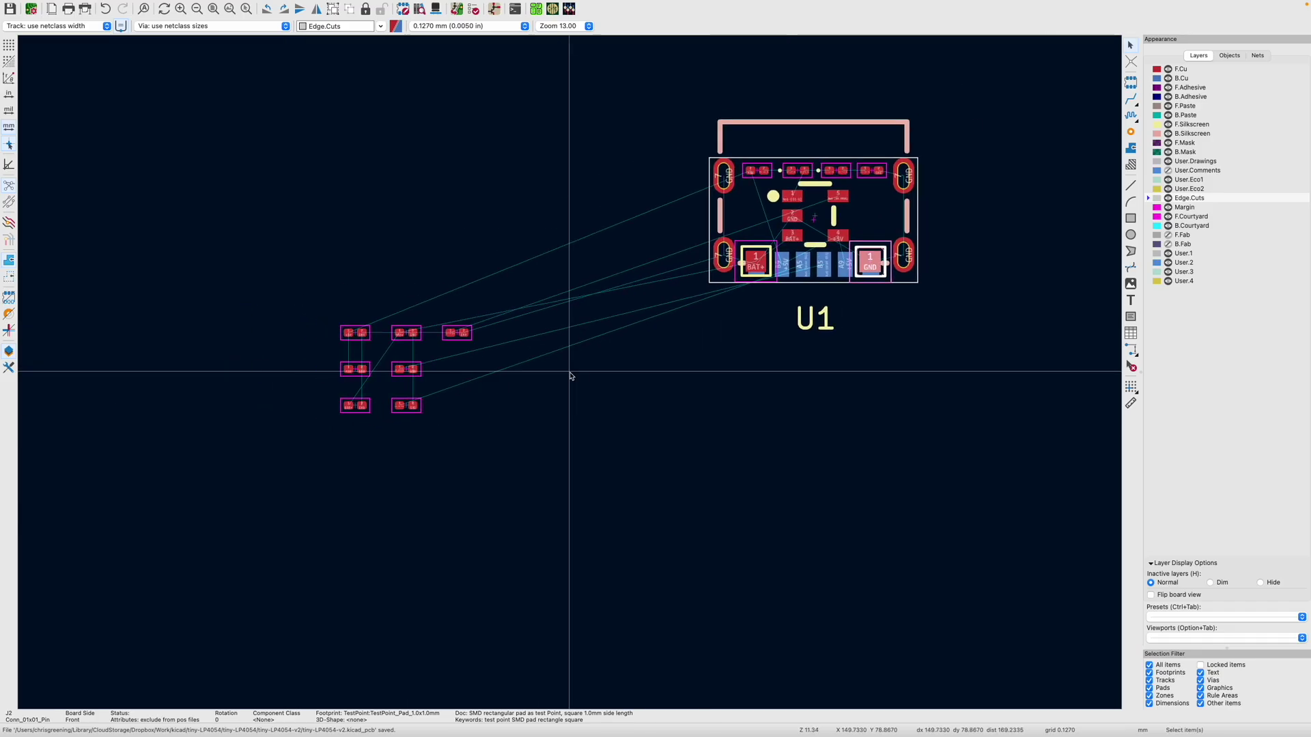
Step: Gather the seven loose footprints together just beside the board's left edge
{"action": "left_click_drag", "start_coordinate": [259, 297], "coordinate": [478, 427]}
{"action": "key", "text": "m"}
{"action": "left_click", "coordinate": [640, 197]}
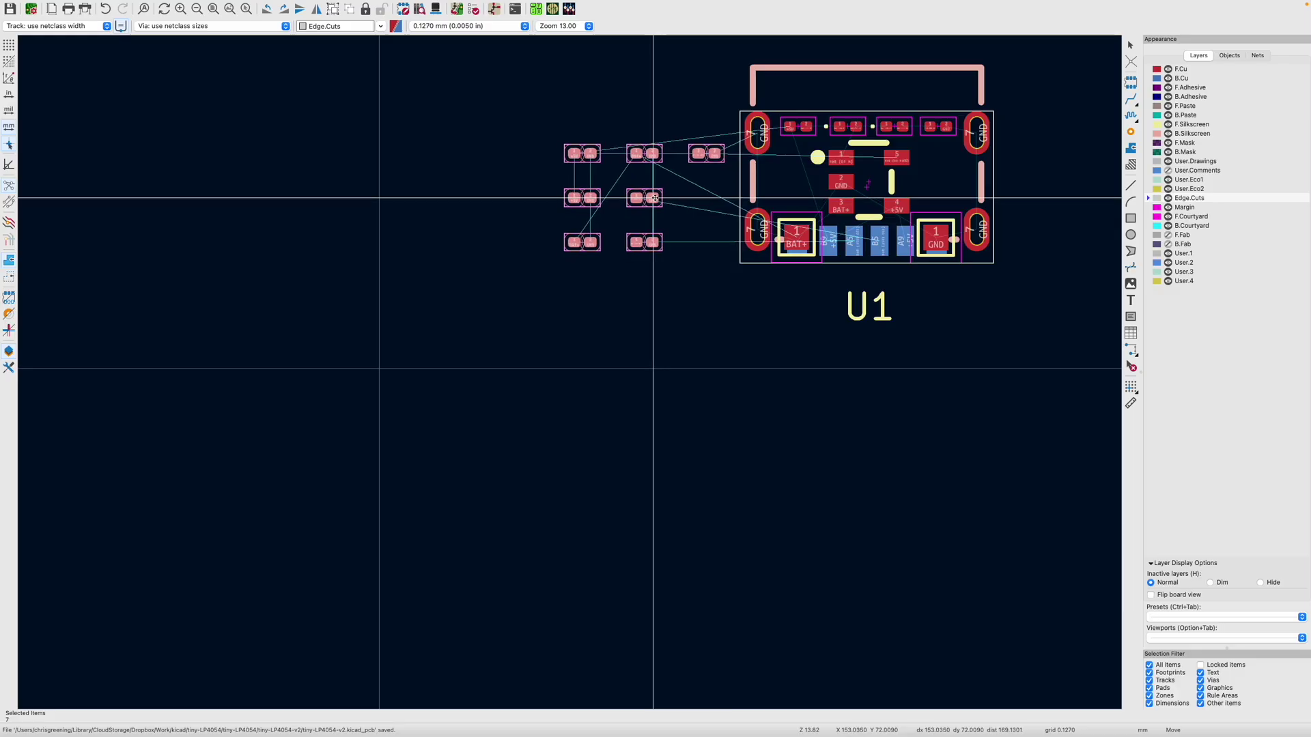
{"action": "scroll", "coordinate": [881, 195], "scroll_direction": "up", "scroll_amount": 4}
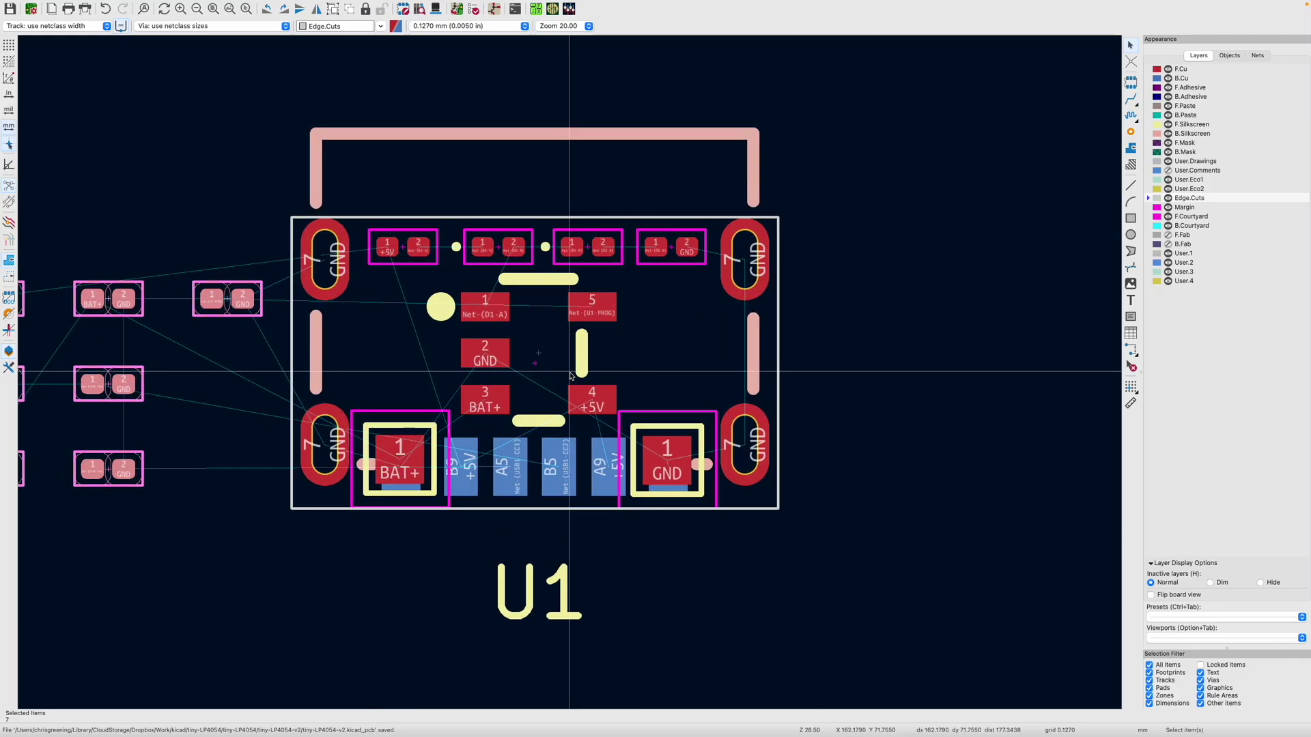
{"action": "left_click_drag", "start_coordinate": [216, 315], "coordinate": [246, 338]}
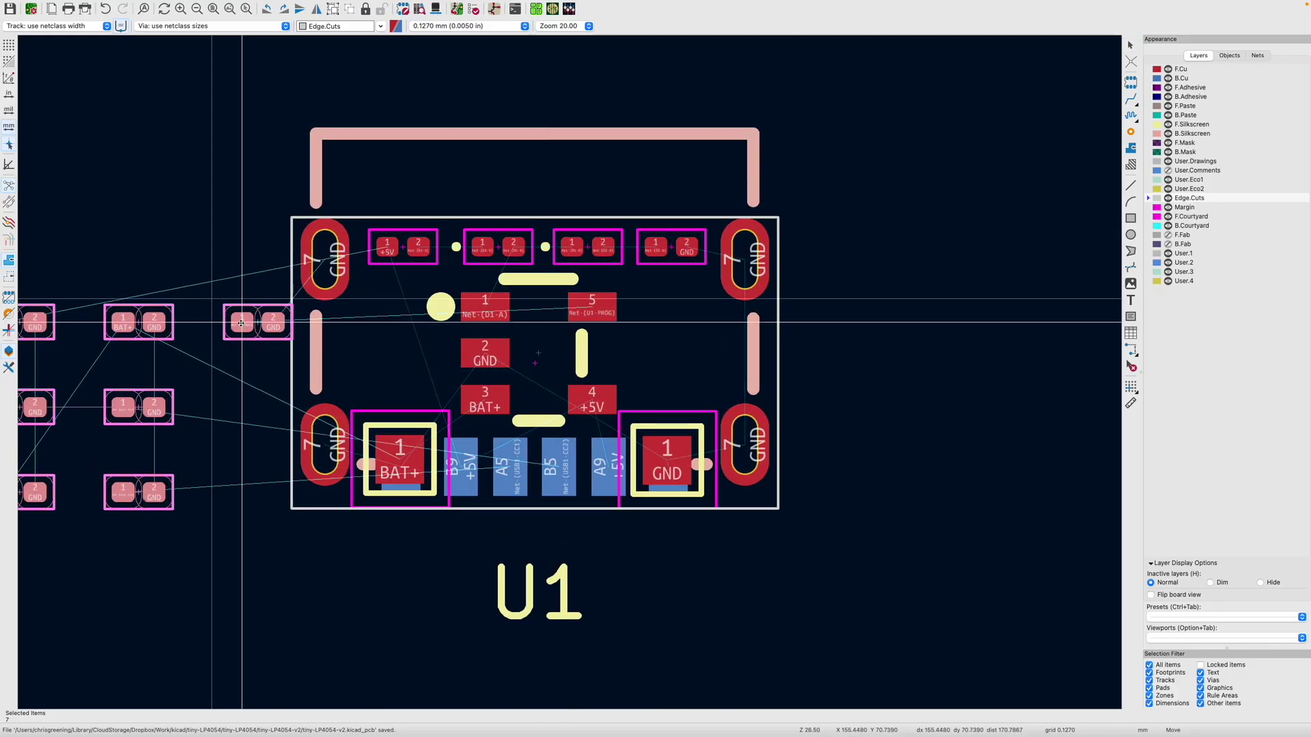
{"action": "key", "text": "Escape"}
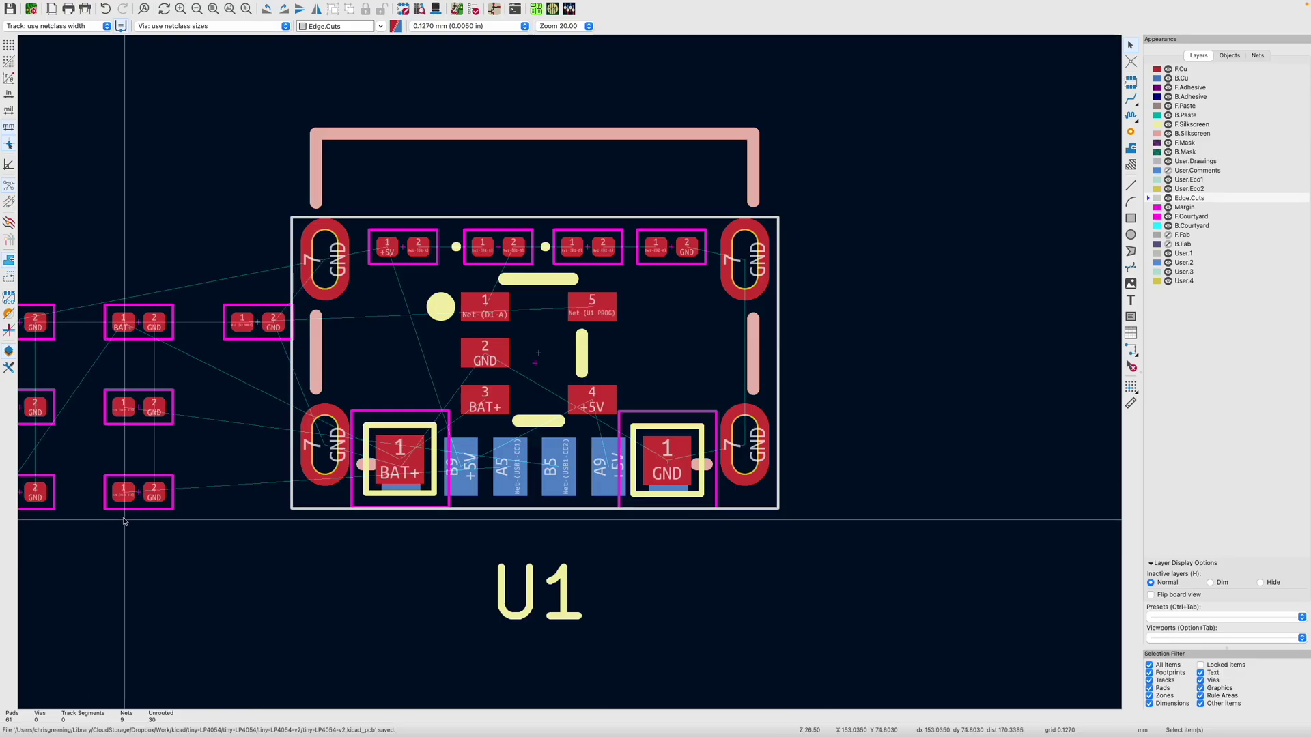
Step: Place R2 rotated 180° over the USB pads, C3 beside U1's BAT+ pin, and R1 near B5
{"action": "left_click_drag", "start_coordinate": [148, 493], "coordinate": [483, 470]}
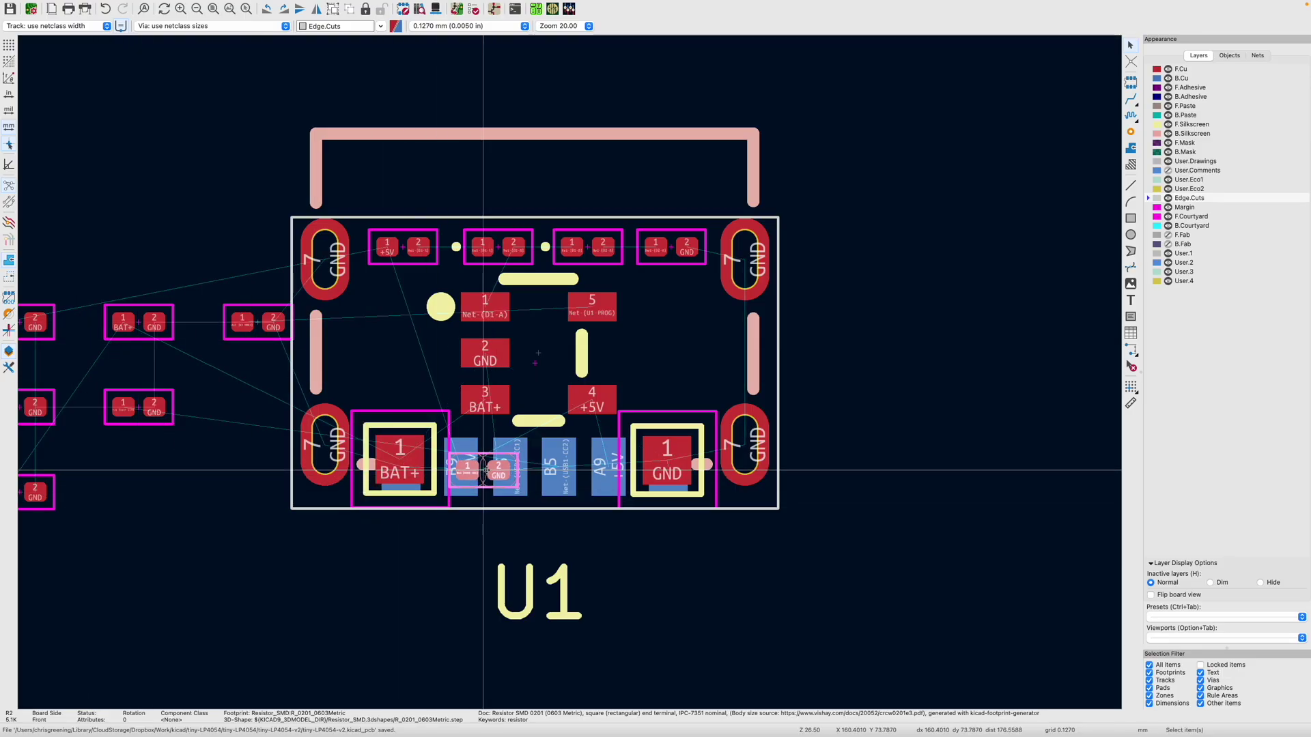
{"action": "key", "text": "r"}
{"action": "key", "text": "r"}
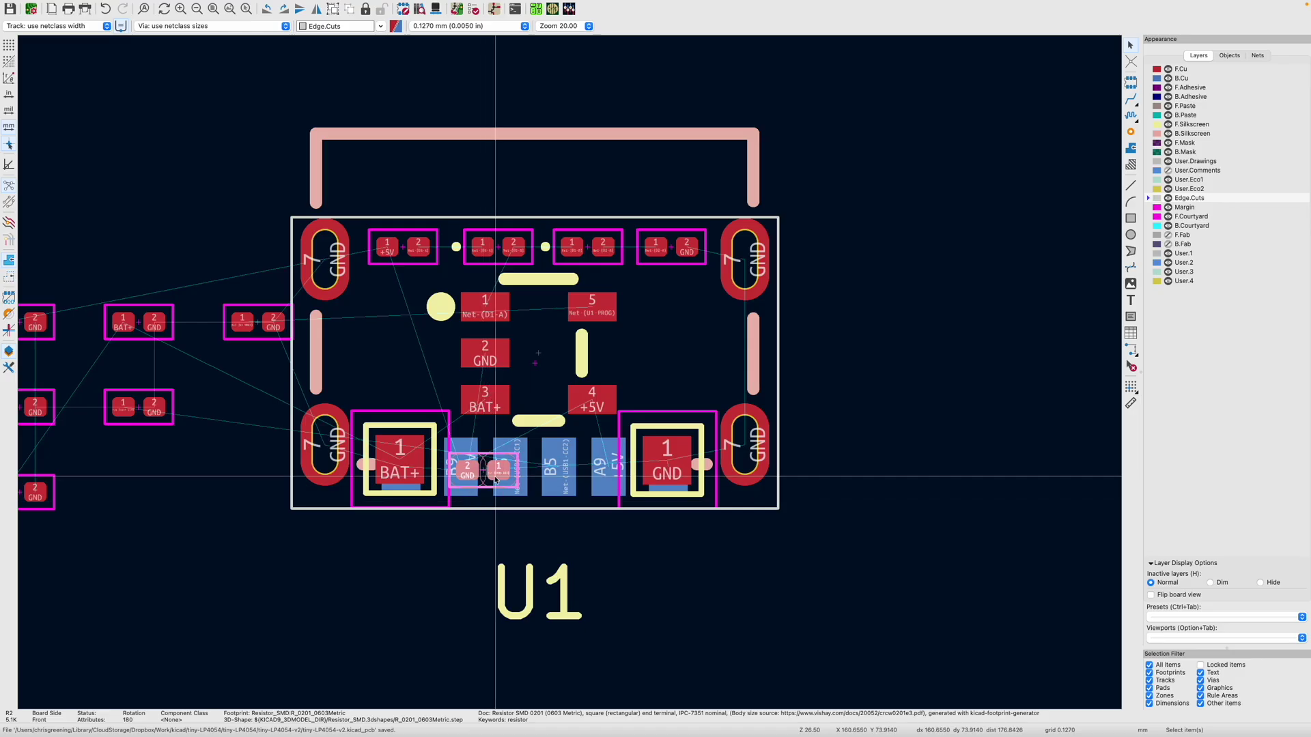
{"action": "left_click", "coordinate": [38, 508]}
{"action": "left_click_drag", "start_coordinate": [37, 507], "coordinate": [422, 385]}
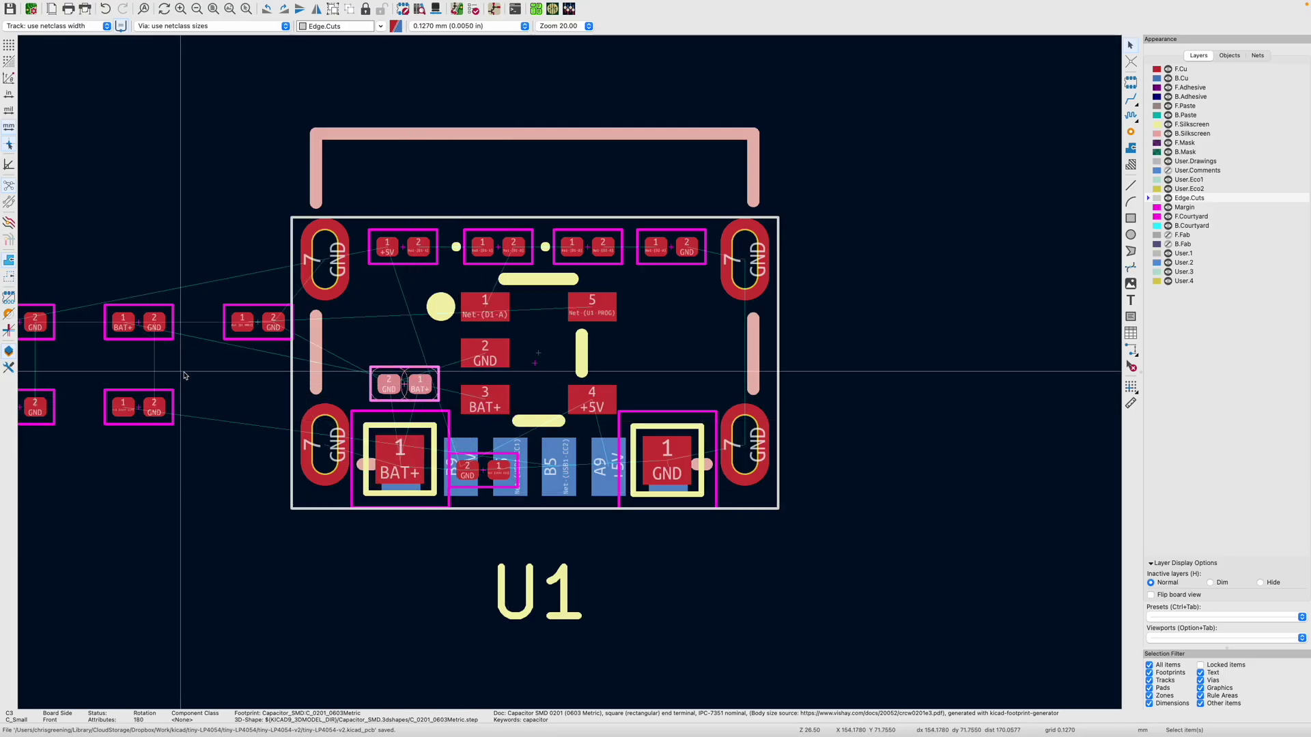
{"action": "left_click_drag", "start_coordinate": [140, 399], "coordinate": [582, 471]}
{"action": "scroll", "coordinate": [582, 471], "scroll_direction": "up", "scroll_amount": 5}
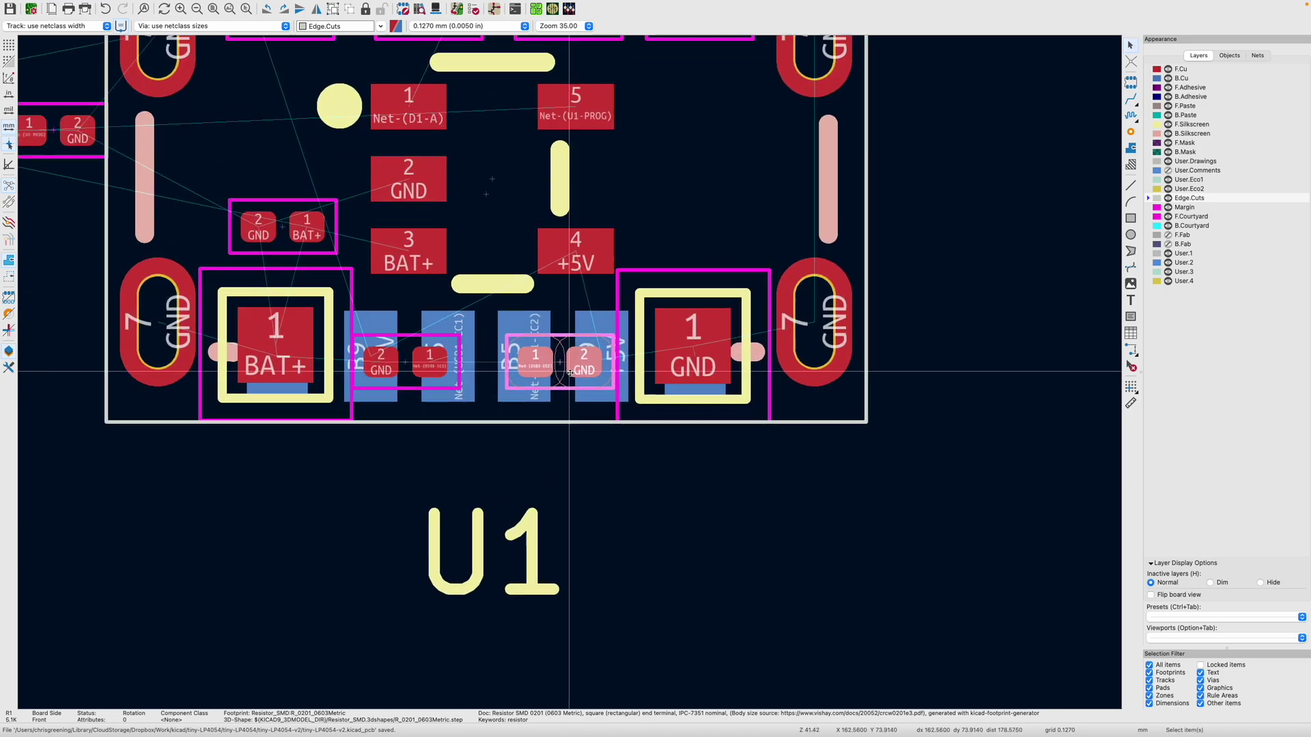
{"action": "scroll", "coordinate": [570, 372], "scroll_direction": "down", "scroll_amount": 2}
{"action": "scroll", "coordinate": [570, 372], "scroll_direction": "down", "scroll_amount": 3}
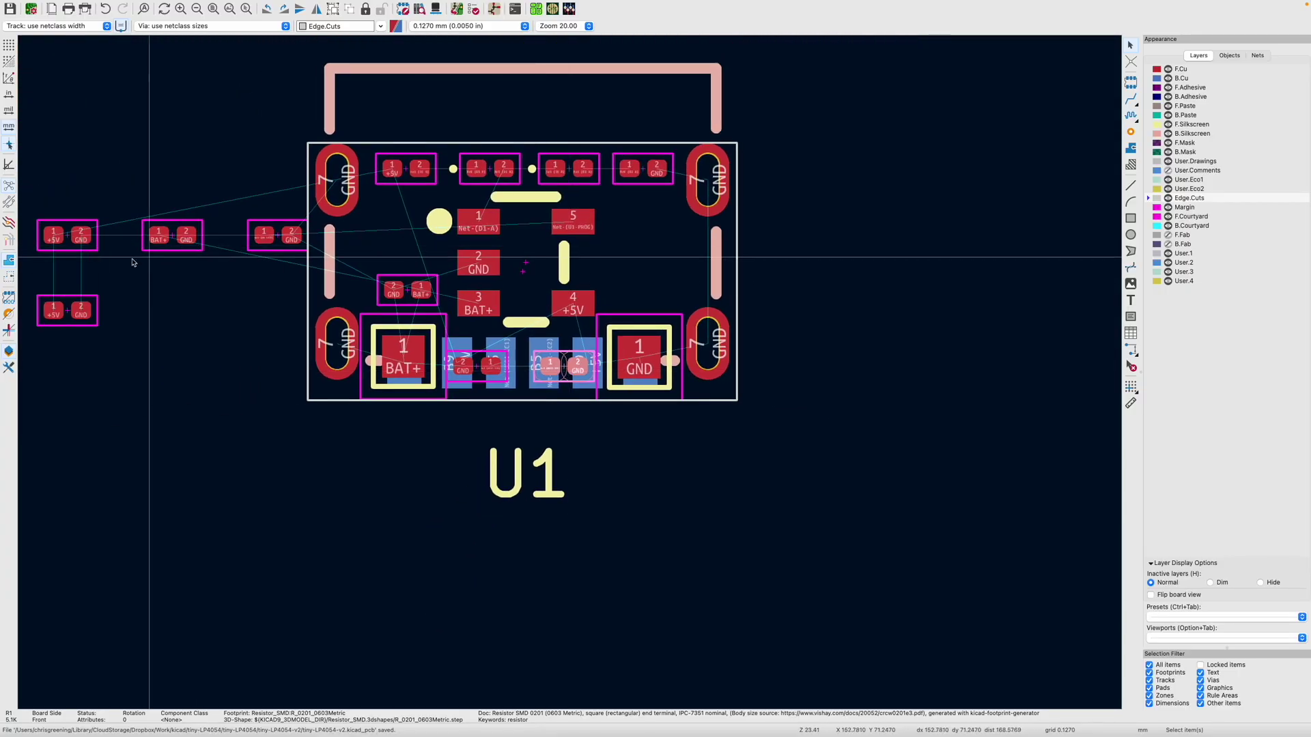
Step: Move the +5V/GND capacitors C1 and C2 together onto the board
{"action": "left_click_drag", "start_coordinate": [35, 204], "coordinate": [134, 347]}
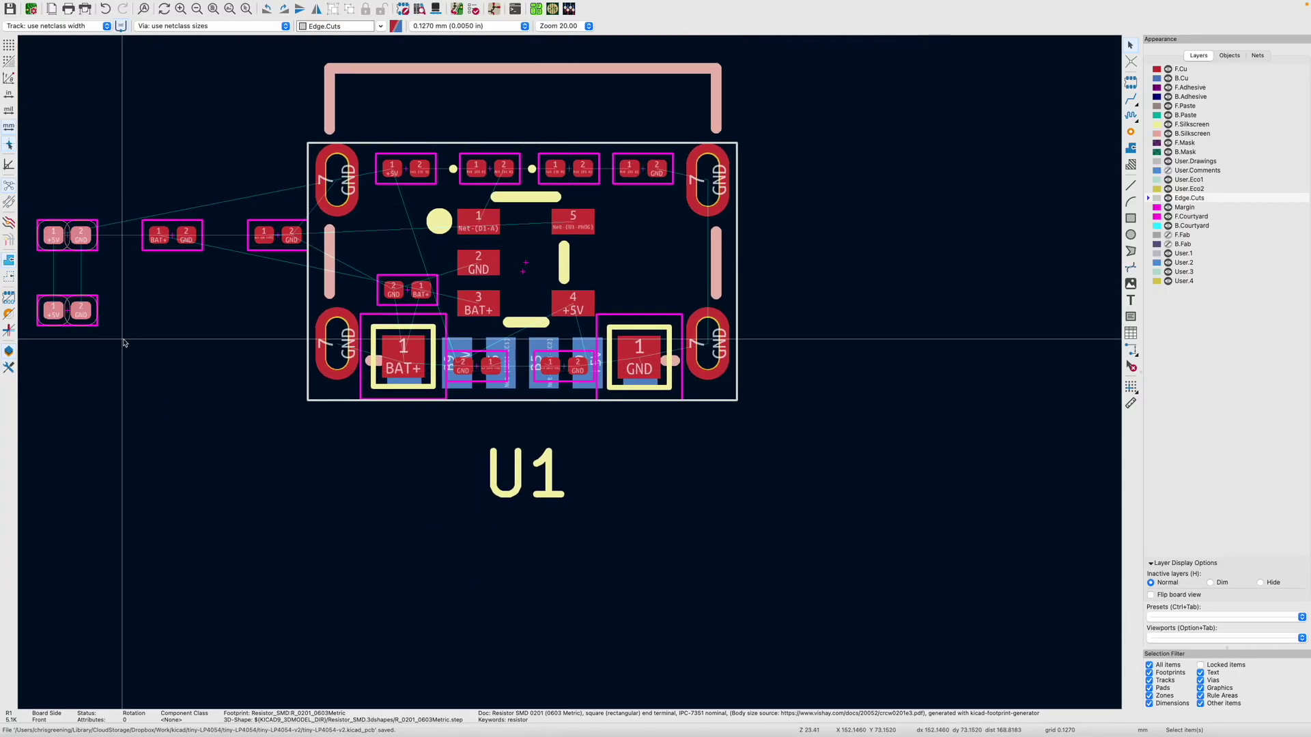
{"action": "left_click_drag", "start_coordinate": [67, 301], "coordinate": [646, 298]}
{"action": "left_click", "coordinate": [655, 301]}
{"action": "scroll", "coordinate": [479, 268], "scroll_direction": "up", "scroll_amount": 3}
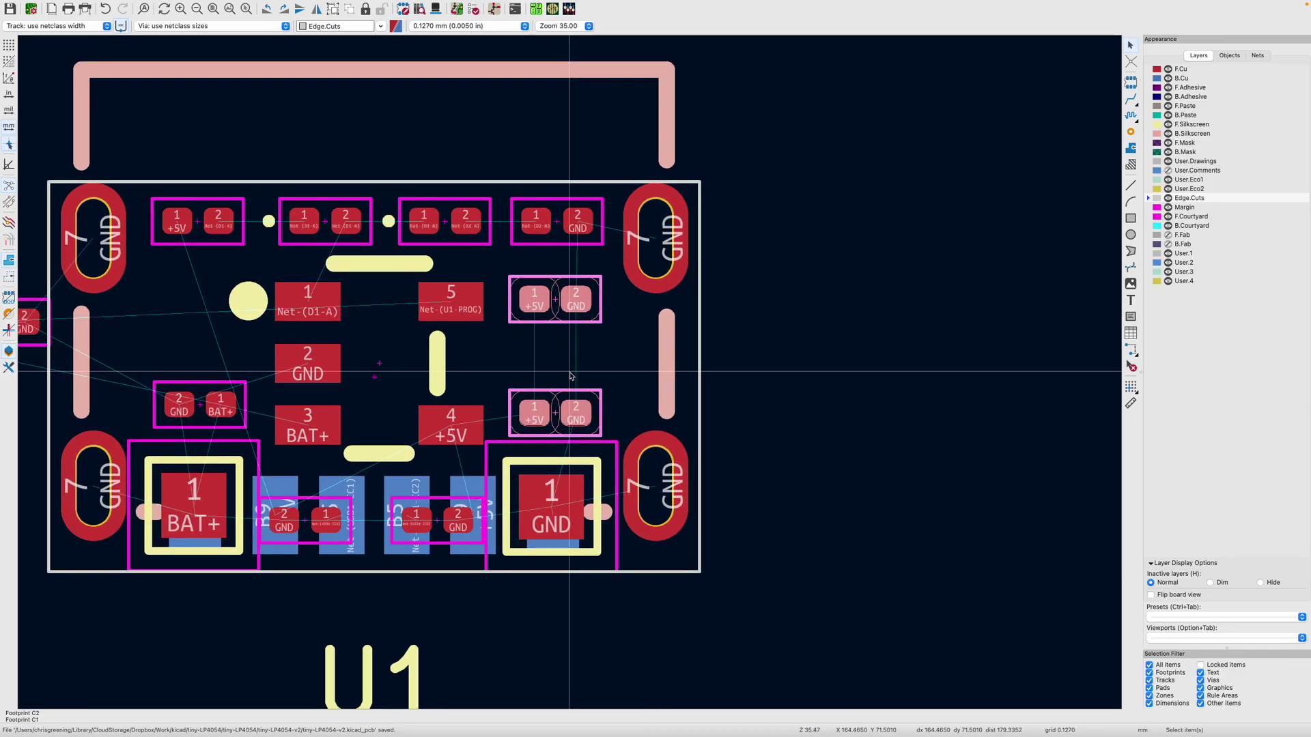
Step: Reposition C1 and C2 individually on the board, one below the other
{"action": "left_click", "coordinate": [553, 321]}
{"action": "key", "text": "m"}
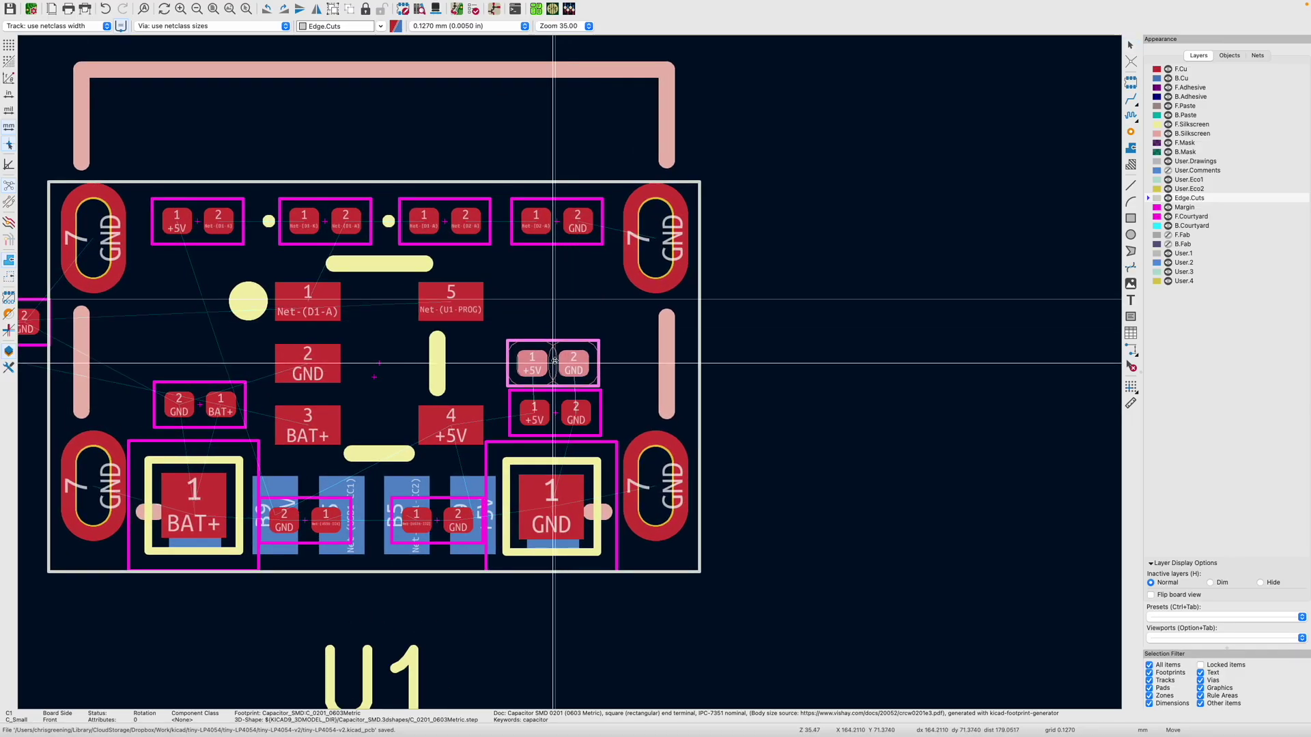
{"action": "left_click", "coordinate": [554, 362]}
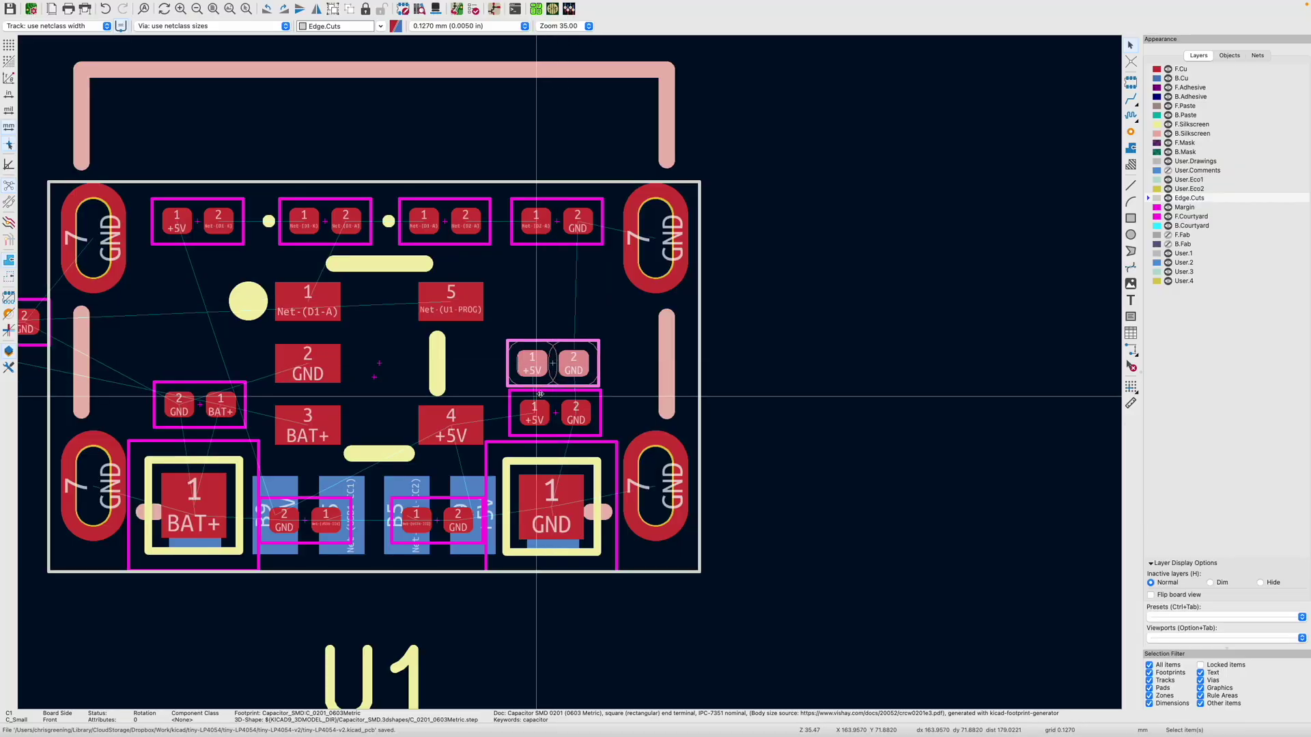
{"action": "left_click", "coordinate": [547, 394]}
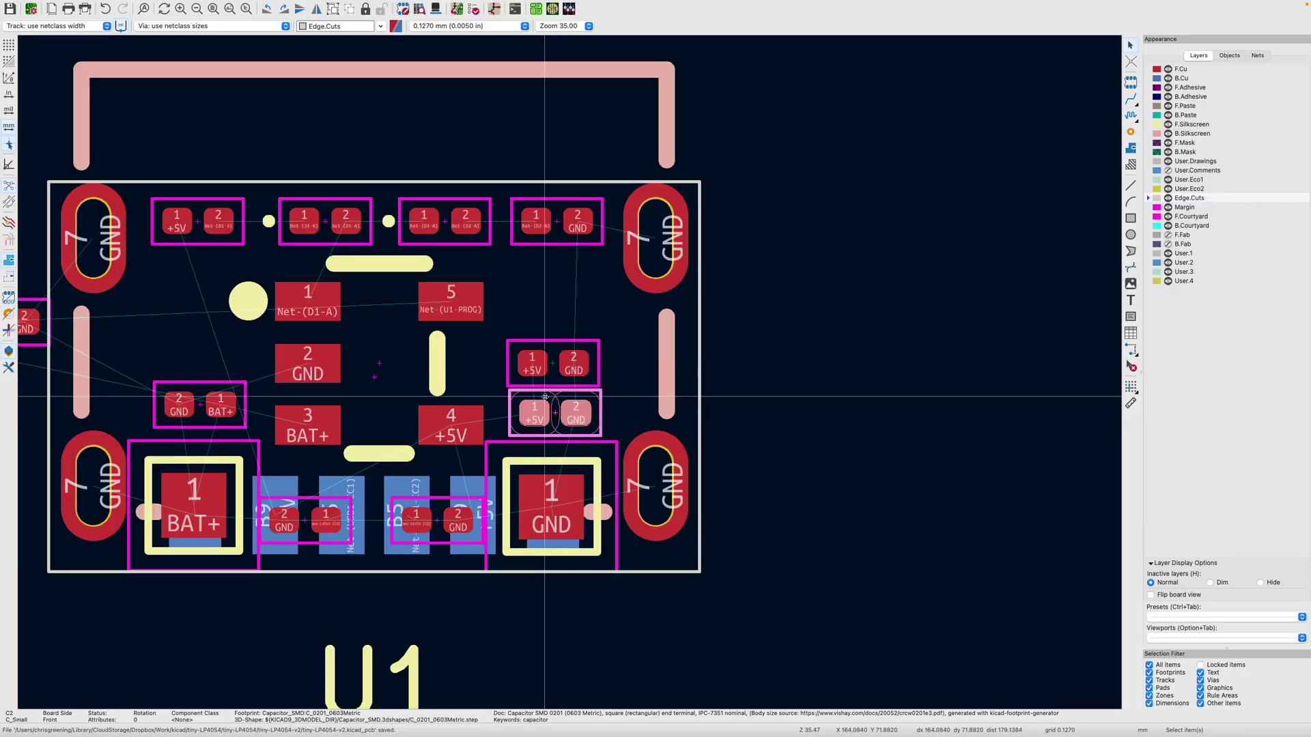
{"action": "key", "text": "m"}
{"action": "left_click", "coordinate": [554, 414]}
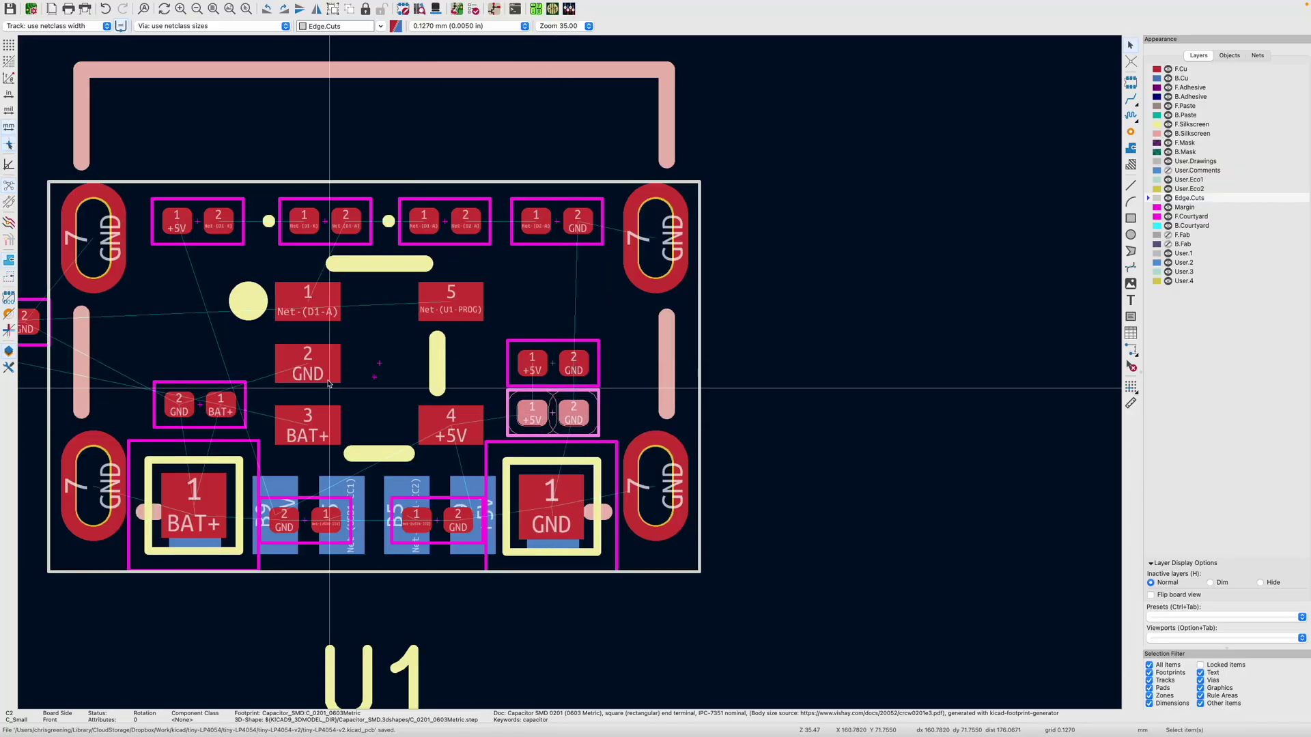
{"action": "scroll", "coordinate": [478, 380], "scroll_direction": "down", "scroll_amount": 3}
{"action": "scroll", "coordinate": [349, 348], "scroll_direction": "up", "scroll_amount": 8}
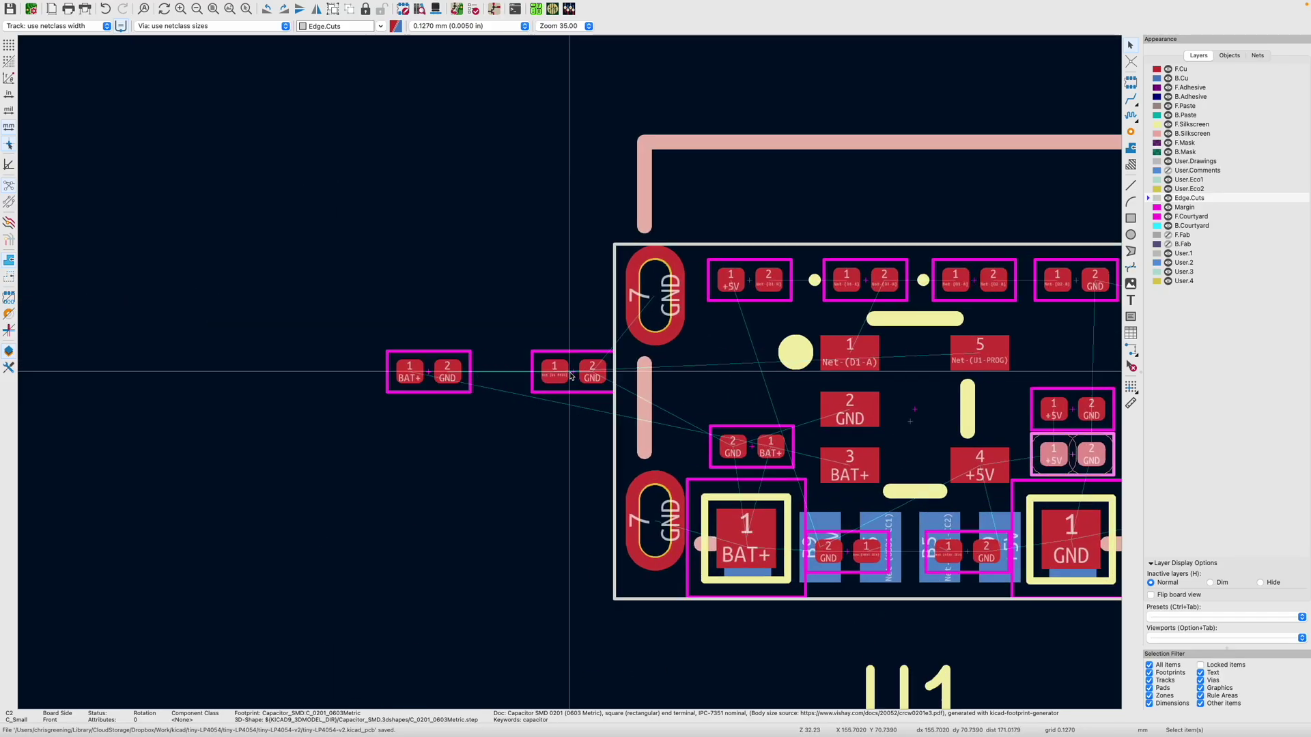
Step: Place the 1.65K PROG resistor R3 at the board's right edge and C4 beside C3
{"action": "left_click", "coordinate": [543, 391]}
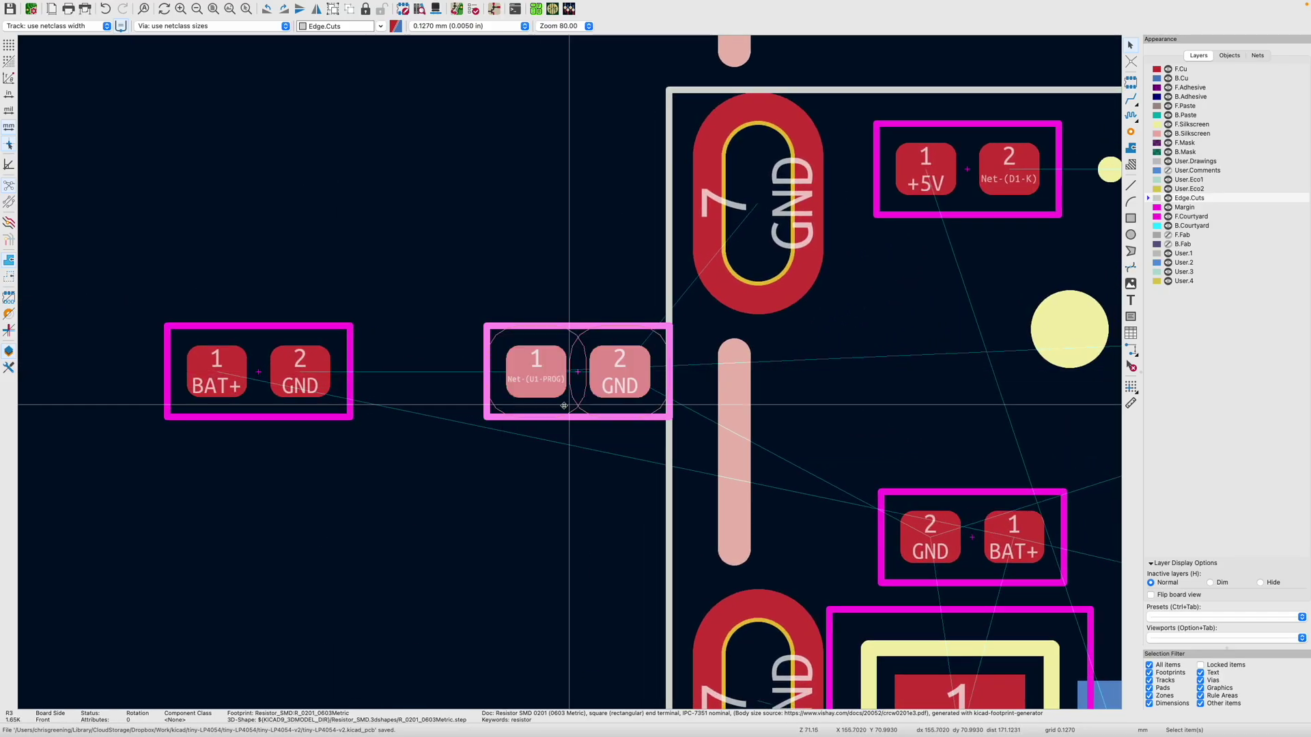
{"action": "scroll", "coordinate": [541, 368], "scroll_direction": "down", "scroll_amount": 3}
{"action": "key", "text": "m"}
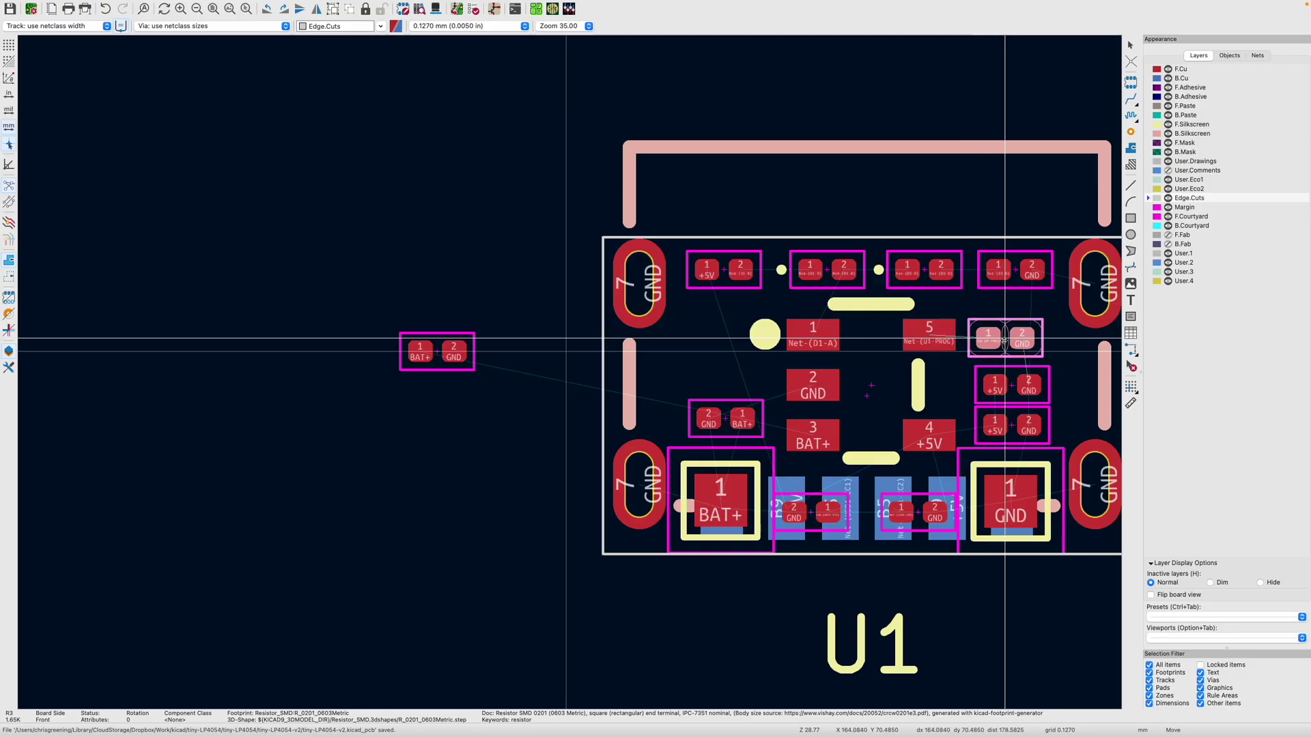
{"action": "left_click", "coordinate": [1011, 344]}
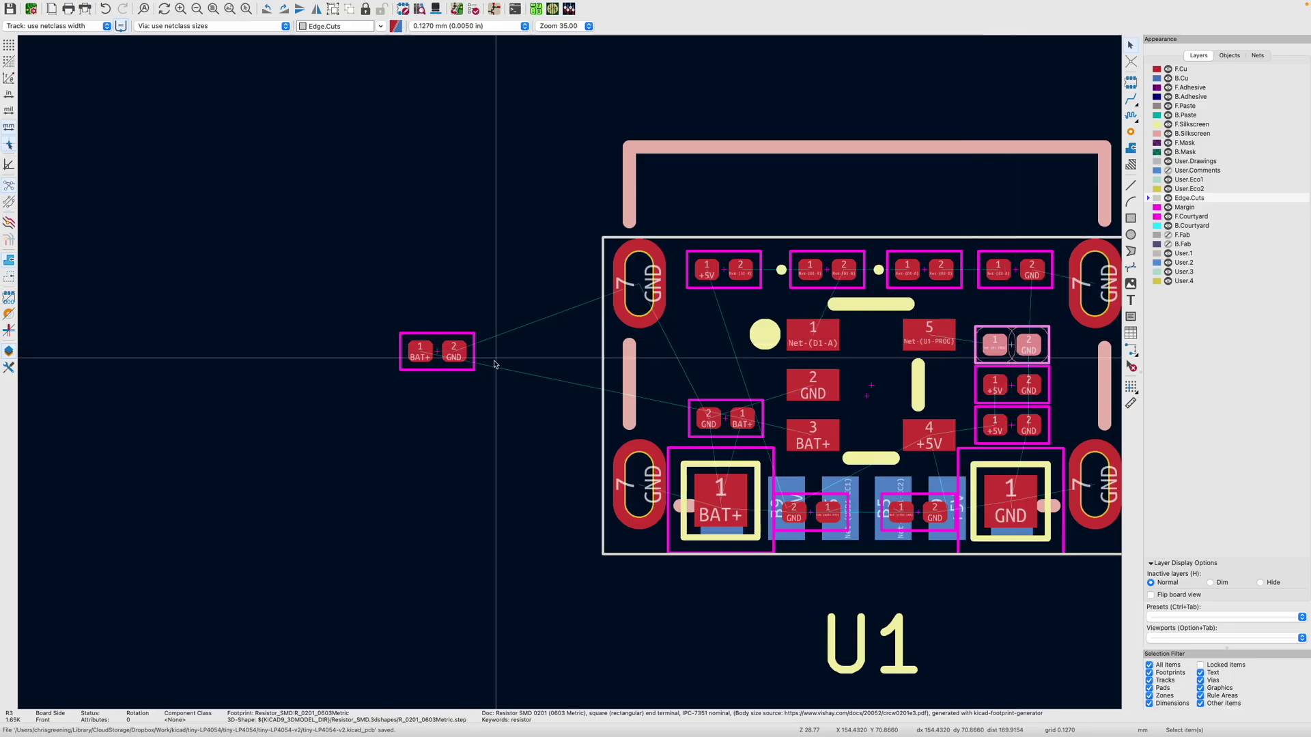
{"action": "left_click", "coordinate": [437, 369]}
{"action": "key", "text": "m"}
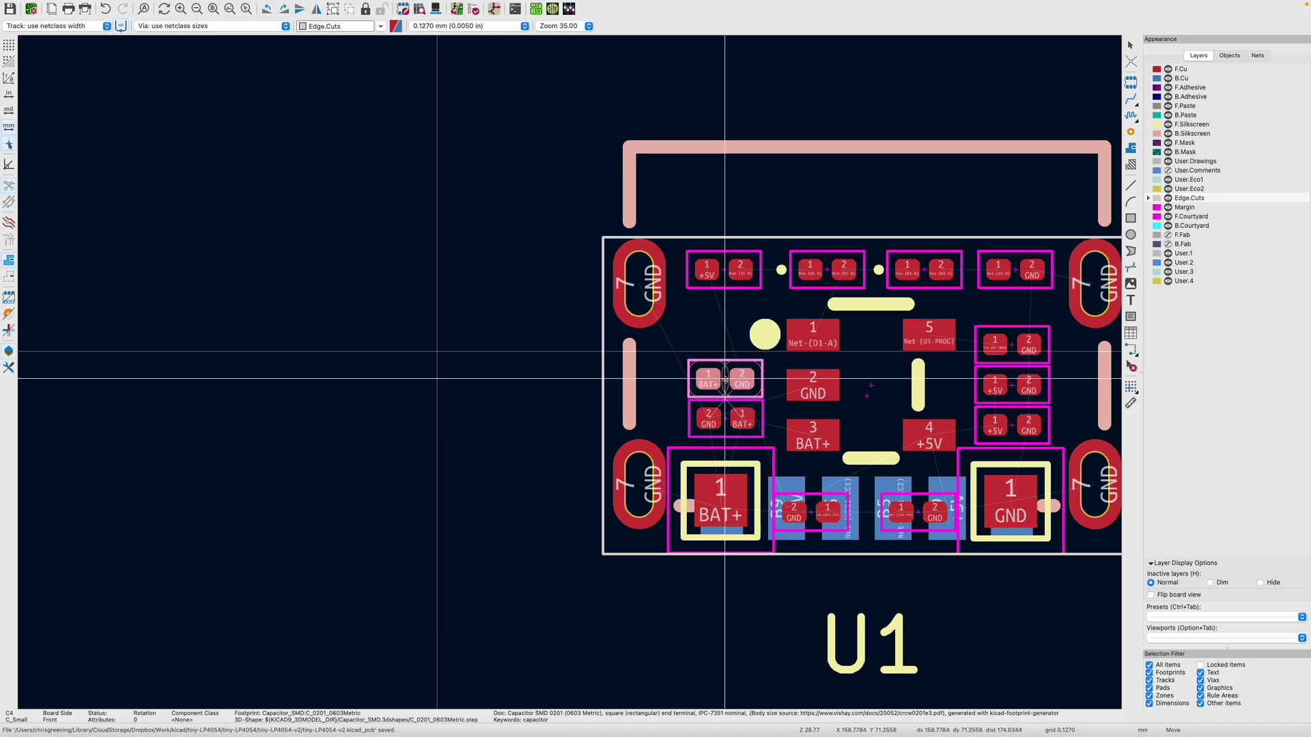
{"action": "left_click", "coordinate": [725, 378]}
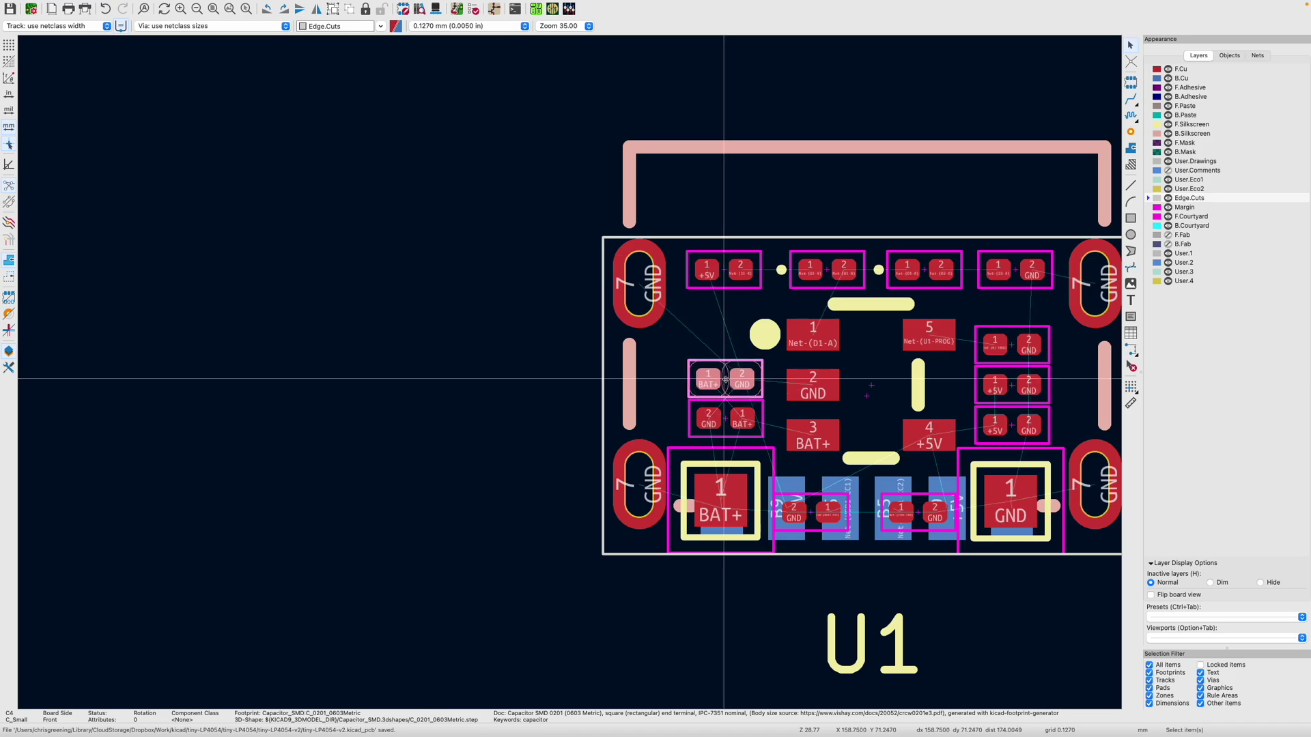
Step: Review the board's nets and the Default, Power_1 and Power_2 net classes, leaving Board Setup unchanged
{"action": "left_click", "coordinate": [836, 580]}
{"action": "scroll", "coordinate": [836, 581], "scroll_direction": "down", "scroll_amount": 3}
{"action": "scroll", "coordinate": [567, 375], "scroll_direction": "up", "scroll_amount": 1}
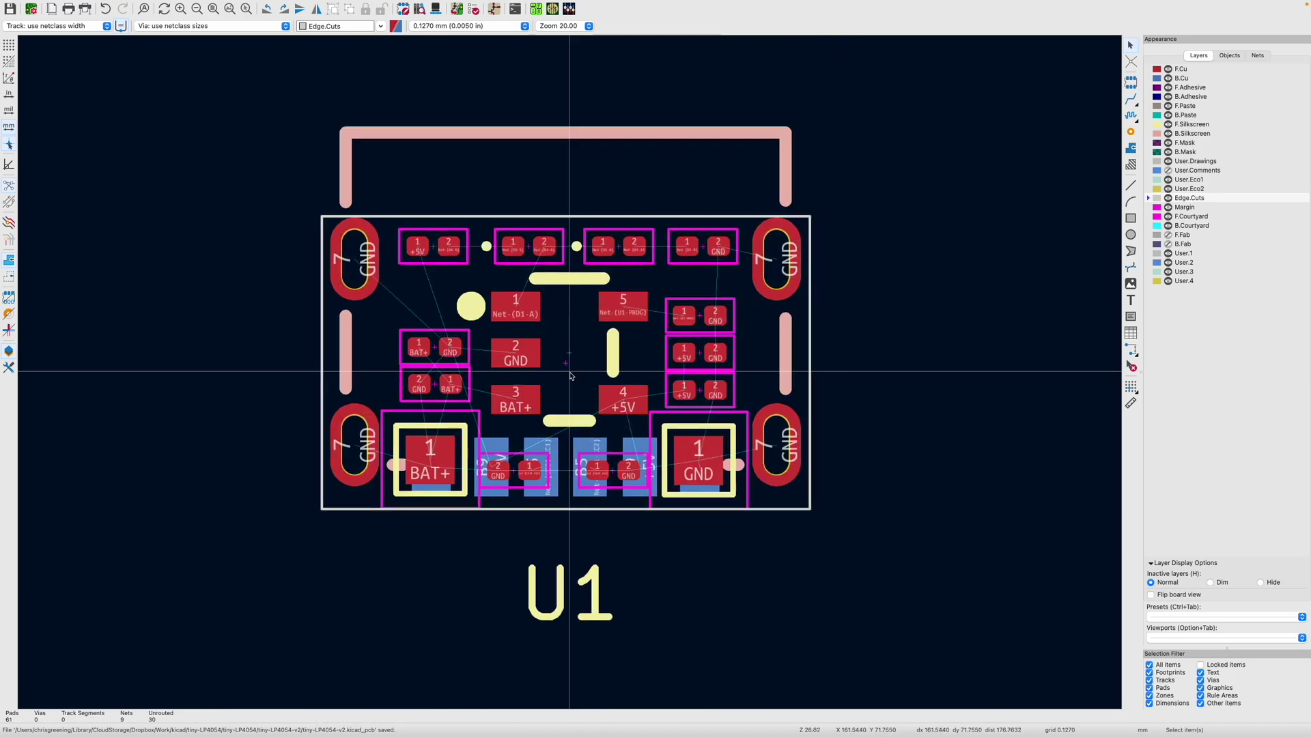
{"action": "scroll", "coordinate": [570, 375], "scroll_direction": "up", "scroll_amount": 4}
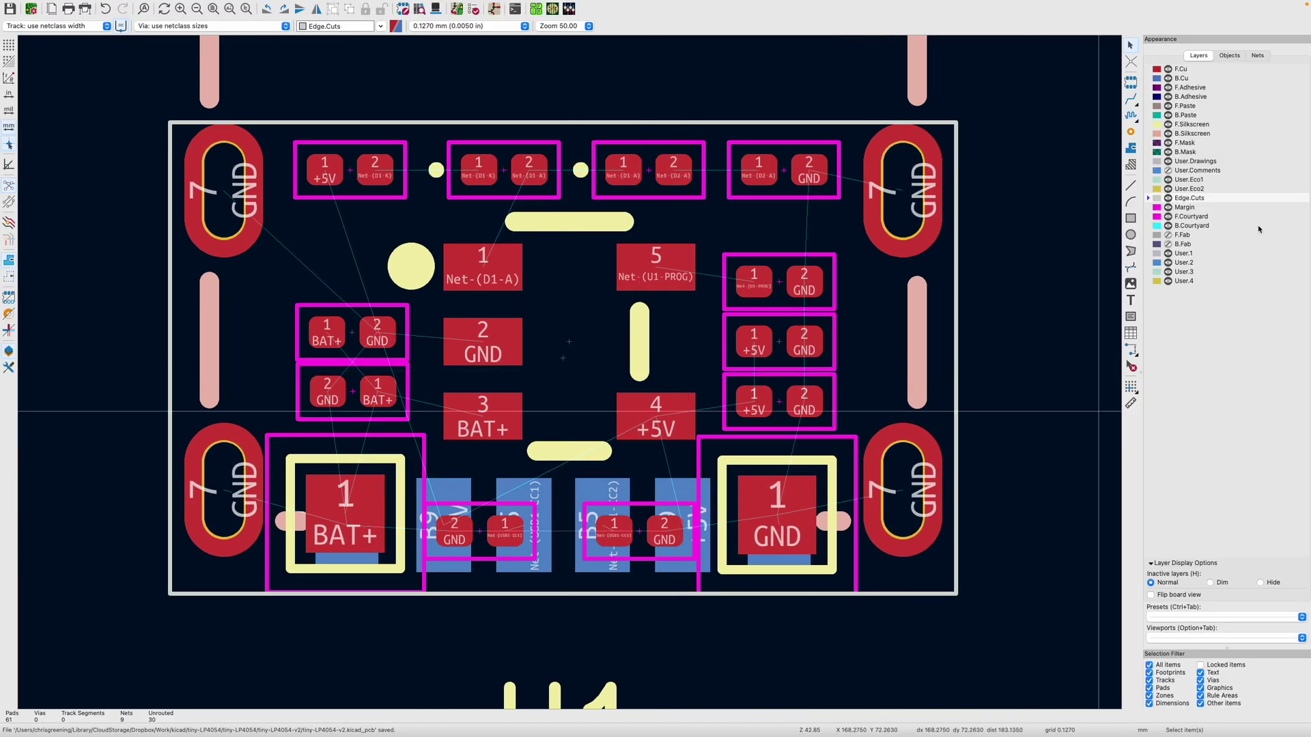
{"action": "left_click", "coordinate": [1258, 56]}
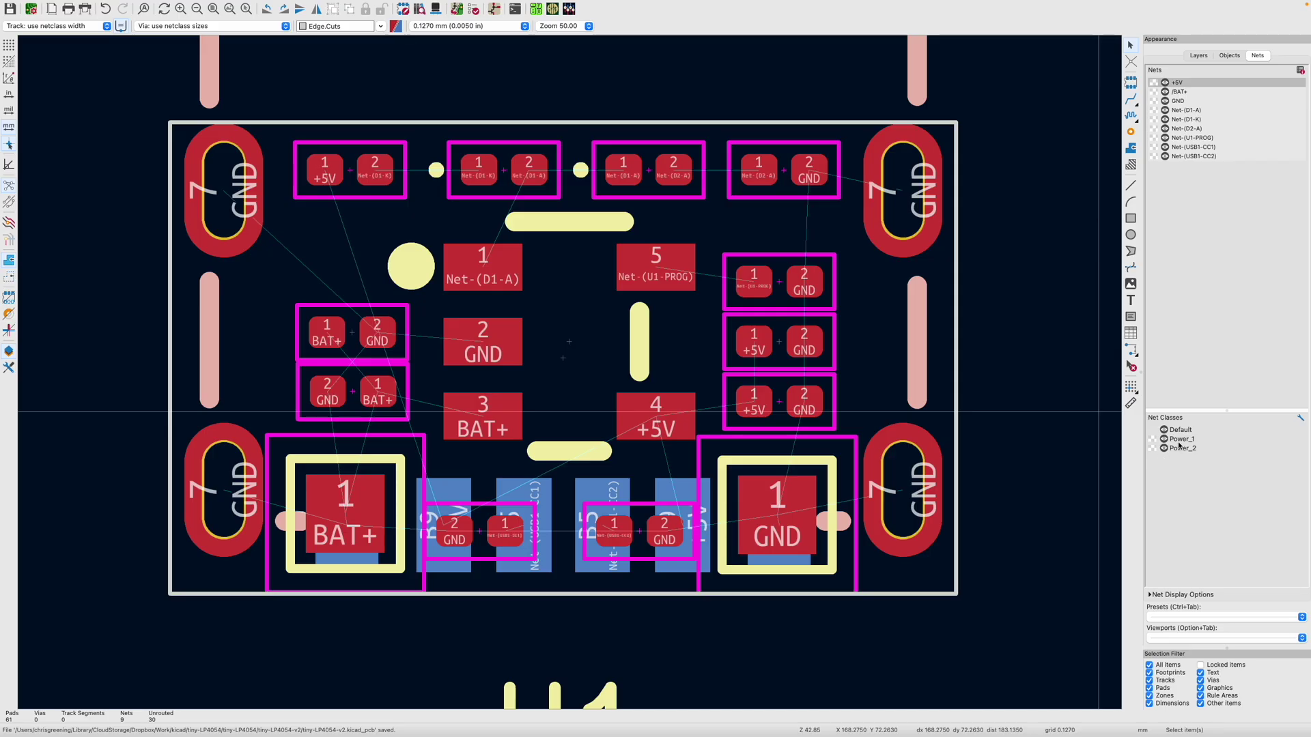
{"action": "left_click", "coordinate": [1300, 420]}
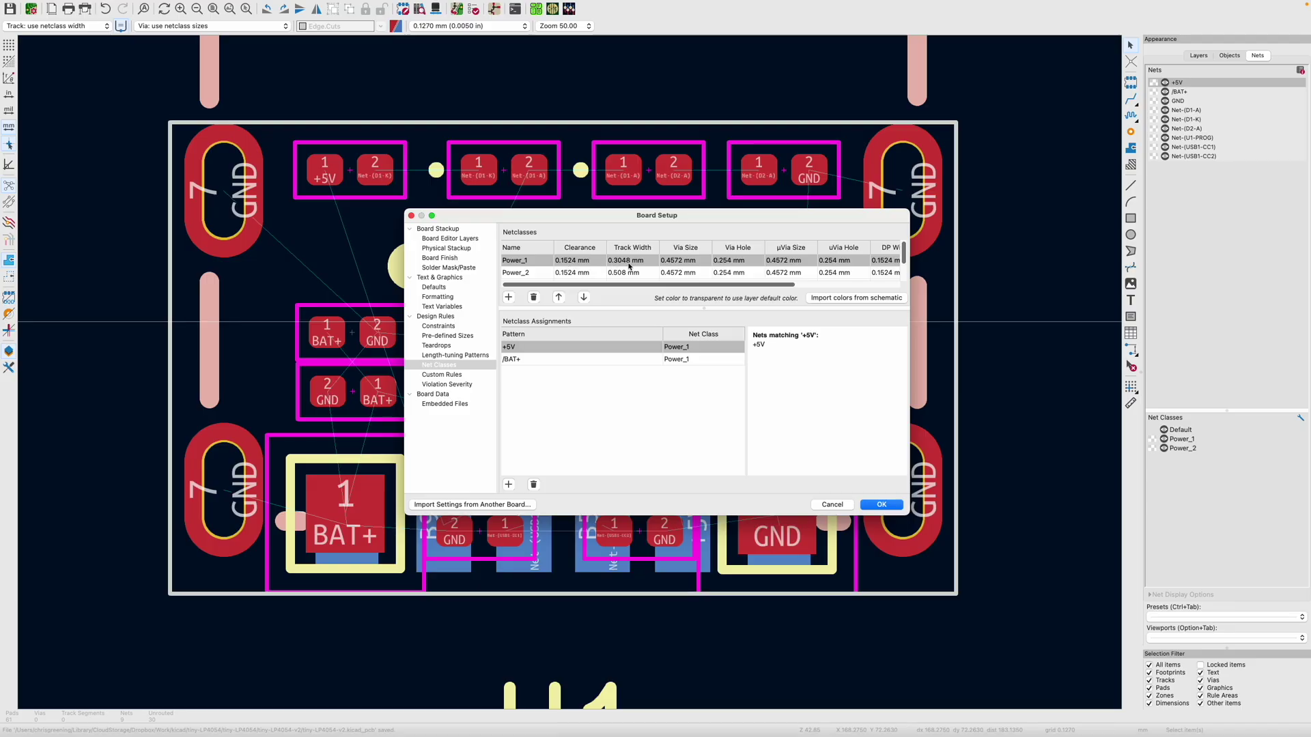
{"action": "left_click", "coordinate": [839, 506]}
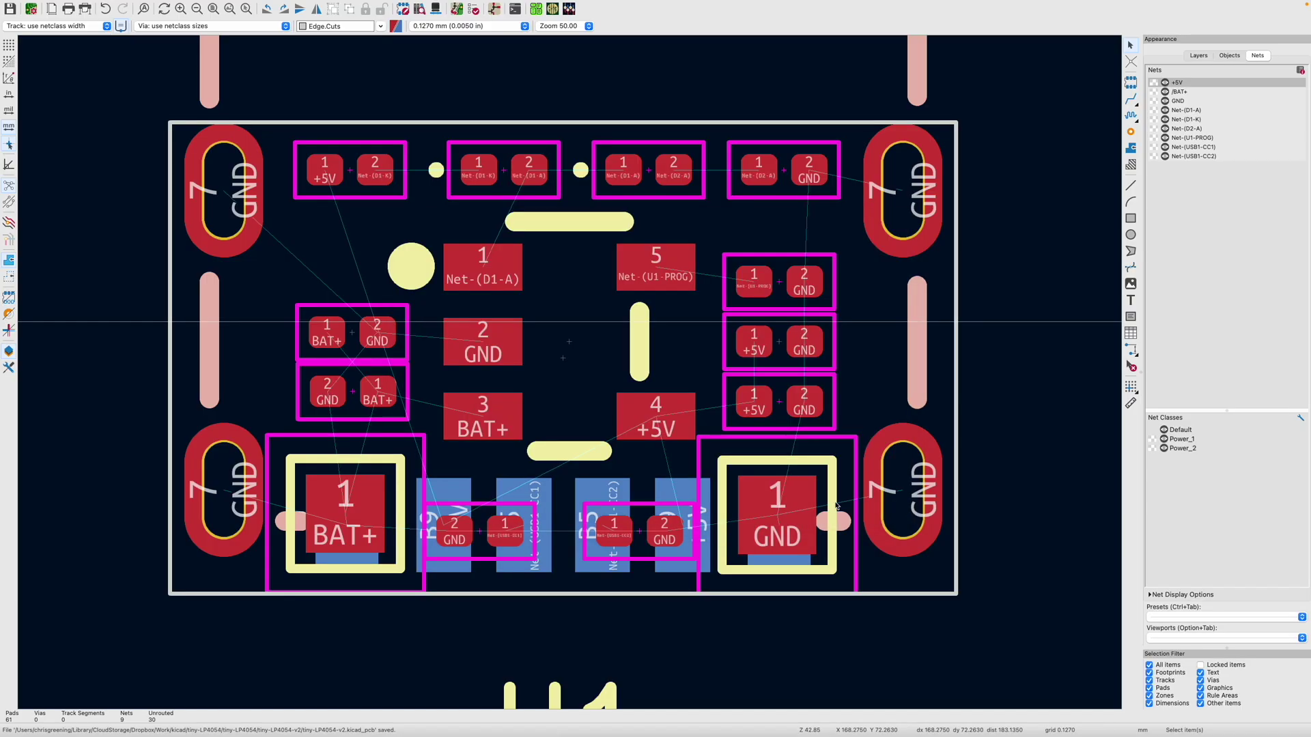
Step: Route a back-copper +5V track from USB pad A9 up to a new via
{"action": "key", "text": "Page_Up"}
{"action": "left_click", "coordinate": [681, 483]}
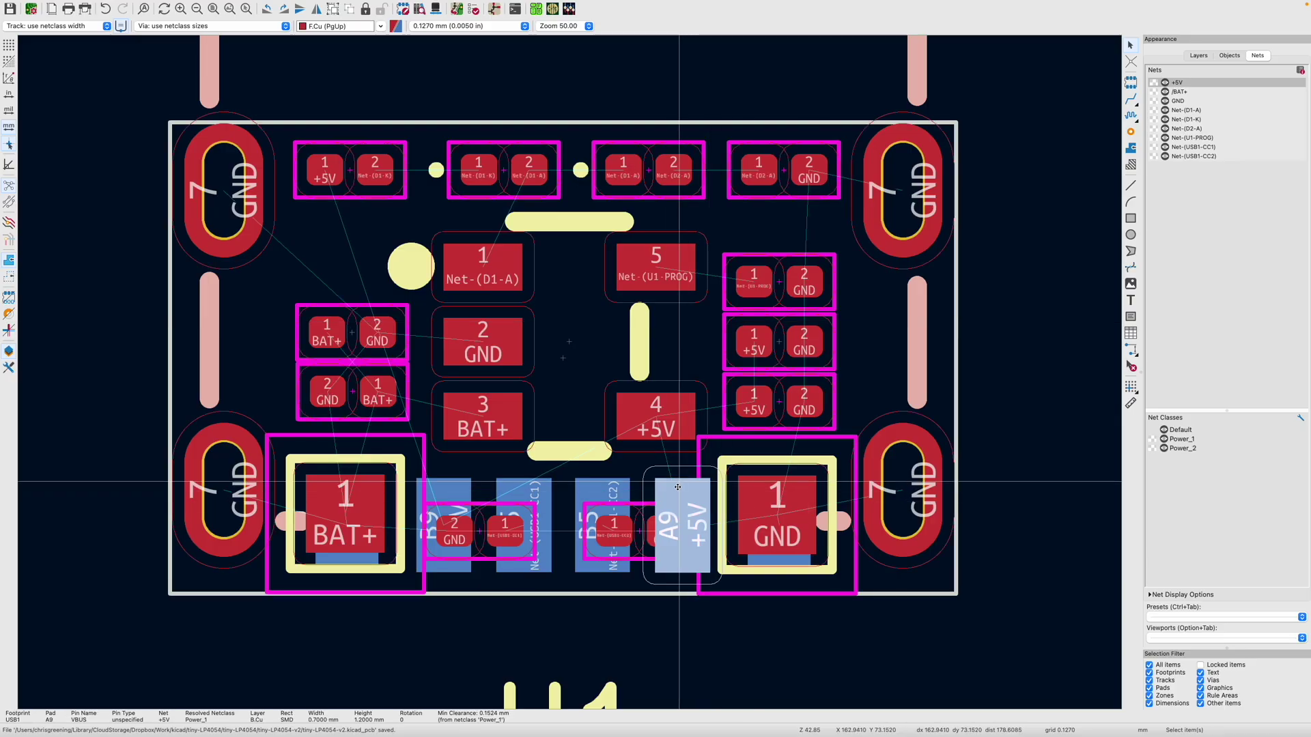
{"action": "key", "text": "Page_Down"}
{"action": "key", "text": "x"}
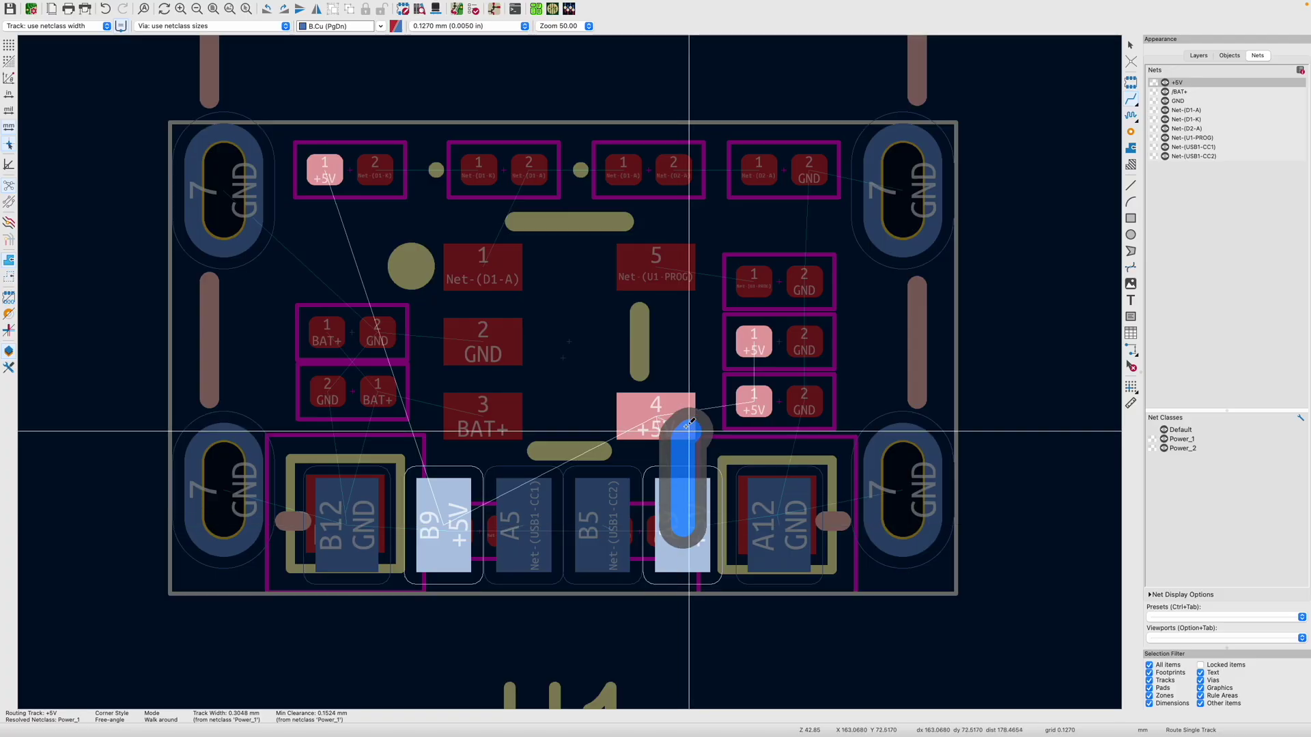
{"action": "key", "text": "v"}
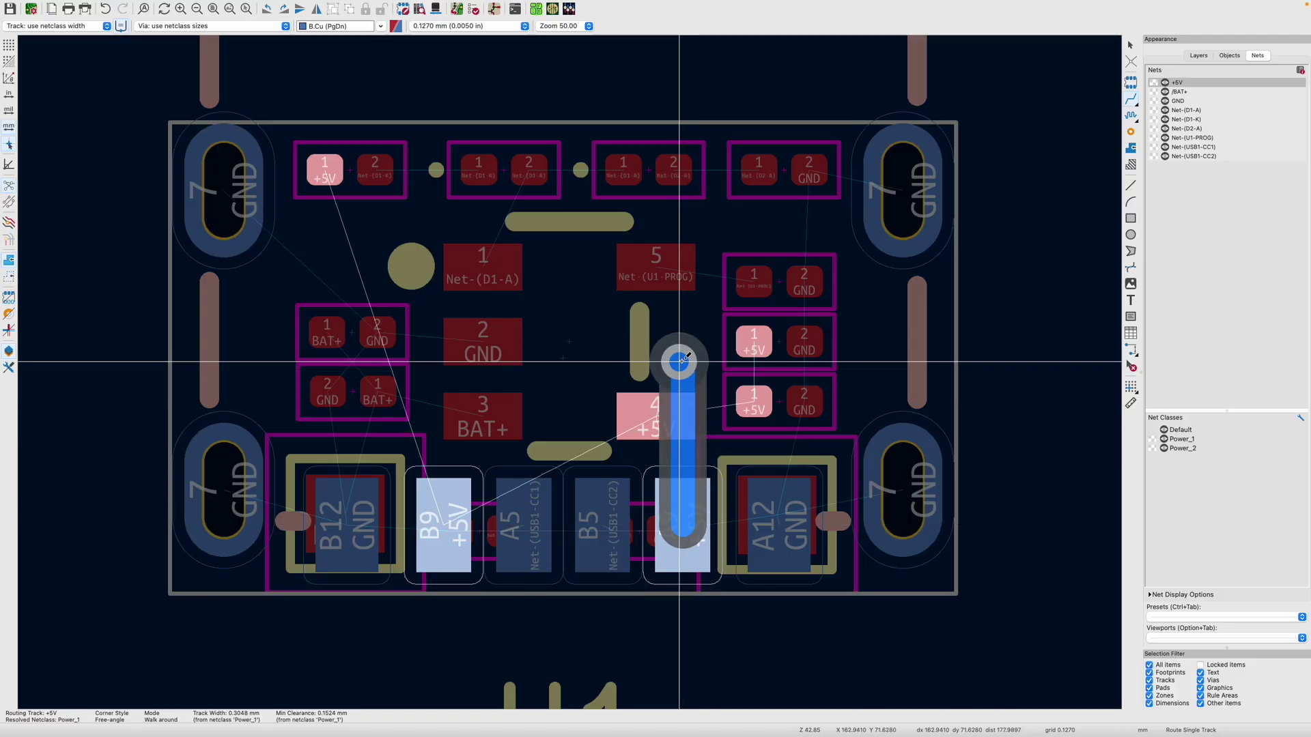
{"action": "left_click", "coordinate": [680, 360]}
{"action": "key", "text": "Escape"}
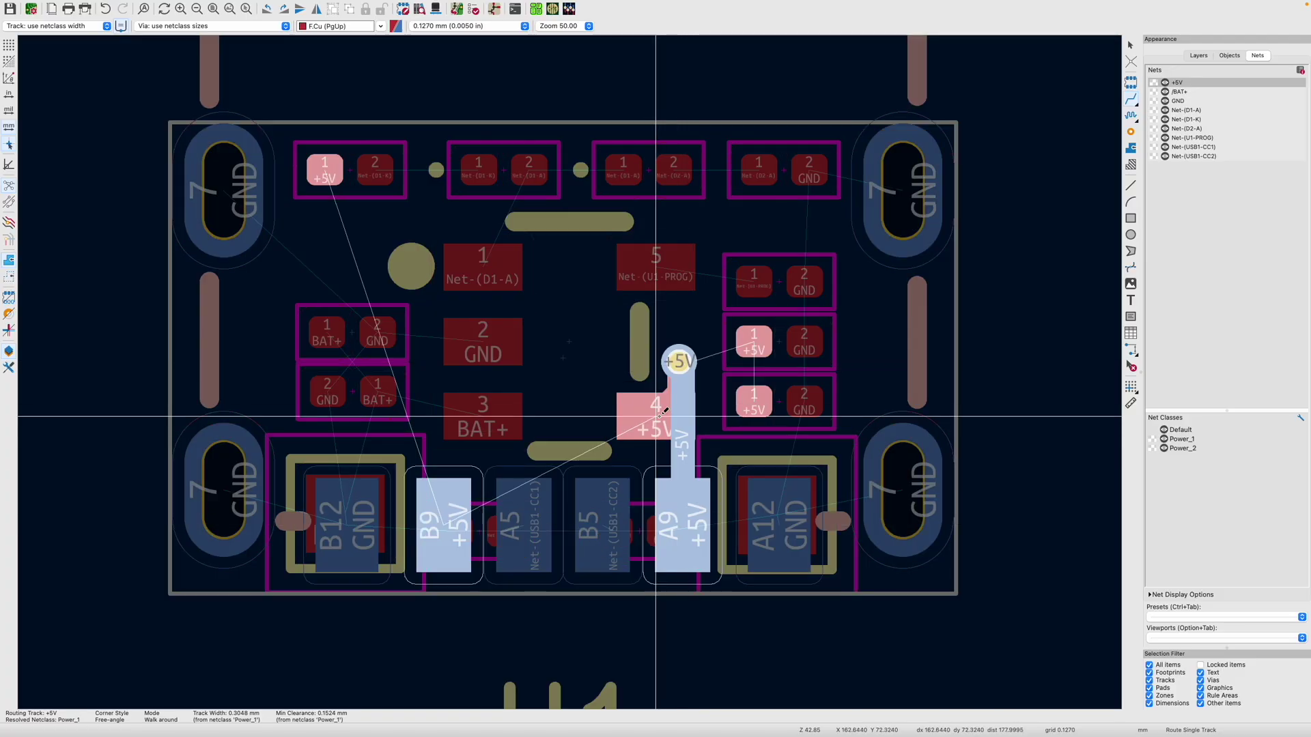
Step: Route USB pad B9's +5V track into that via, then return to front copper
{"action": "left_click", "coordinate": [459, 522]}
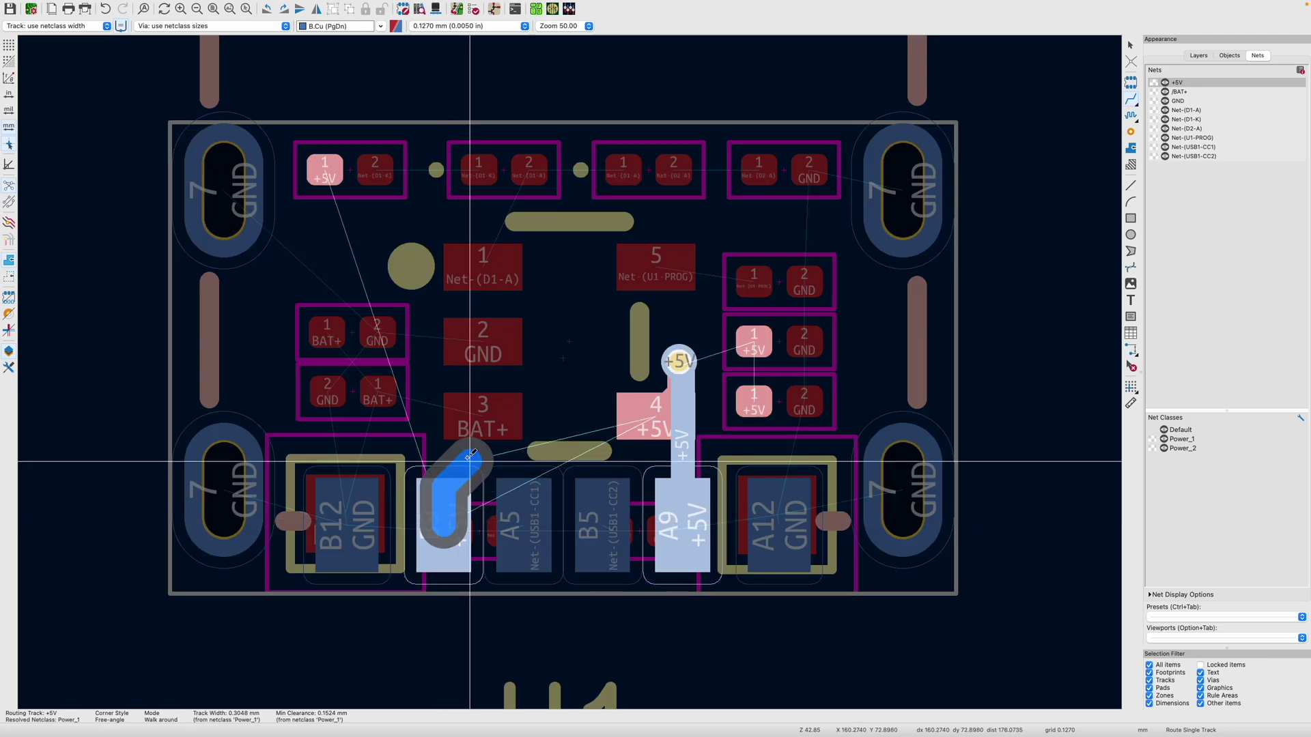
{"action": "left_click", "coordinate": [544, 319]}
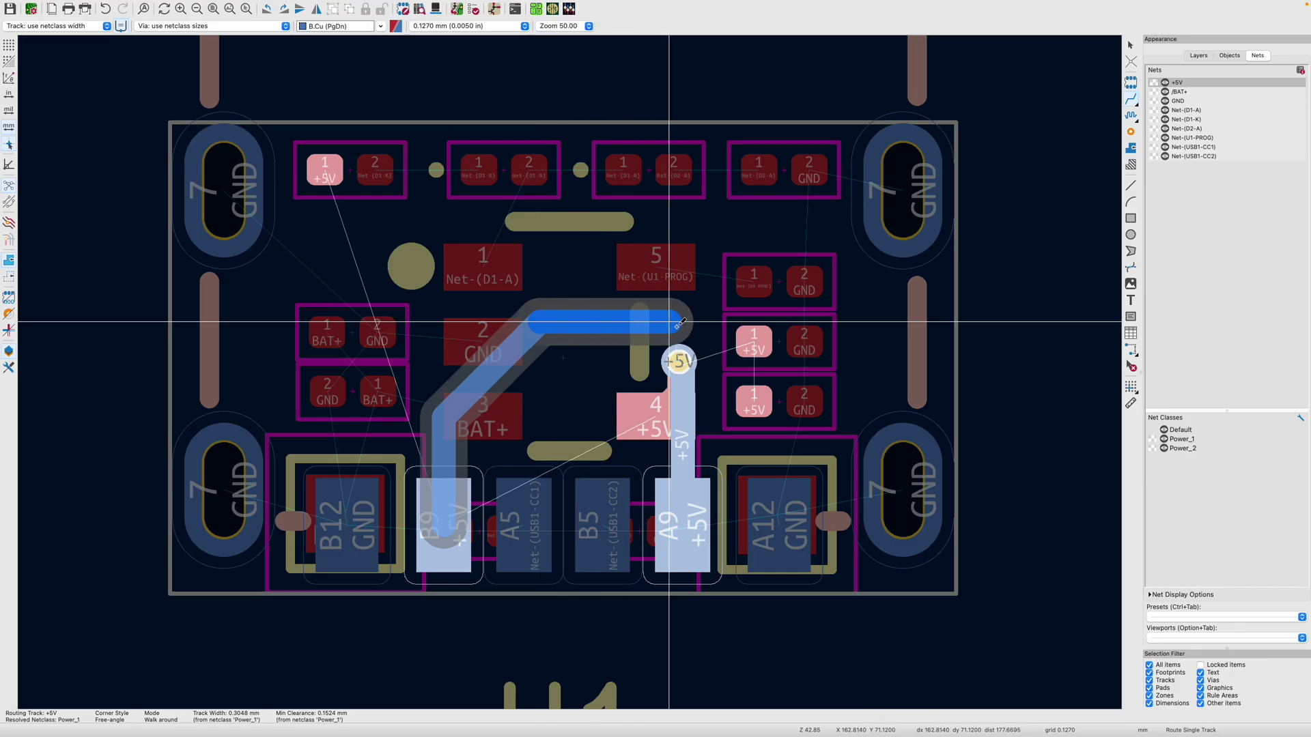
{"action": "left_click", "coordinate": [643, 312]}
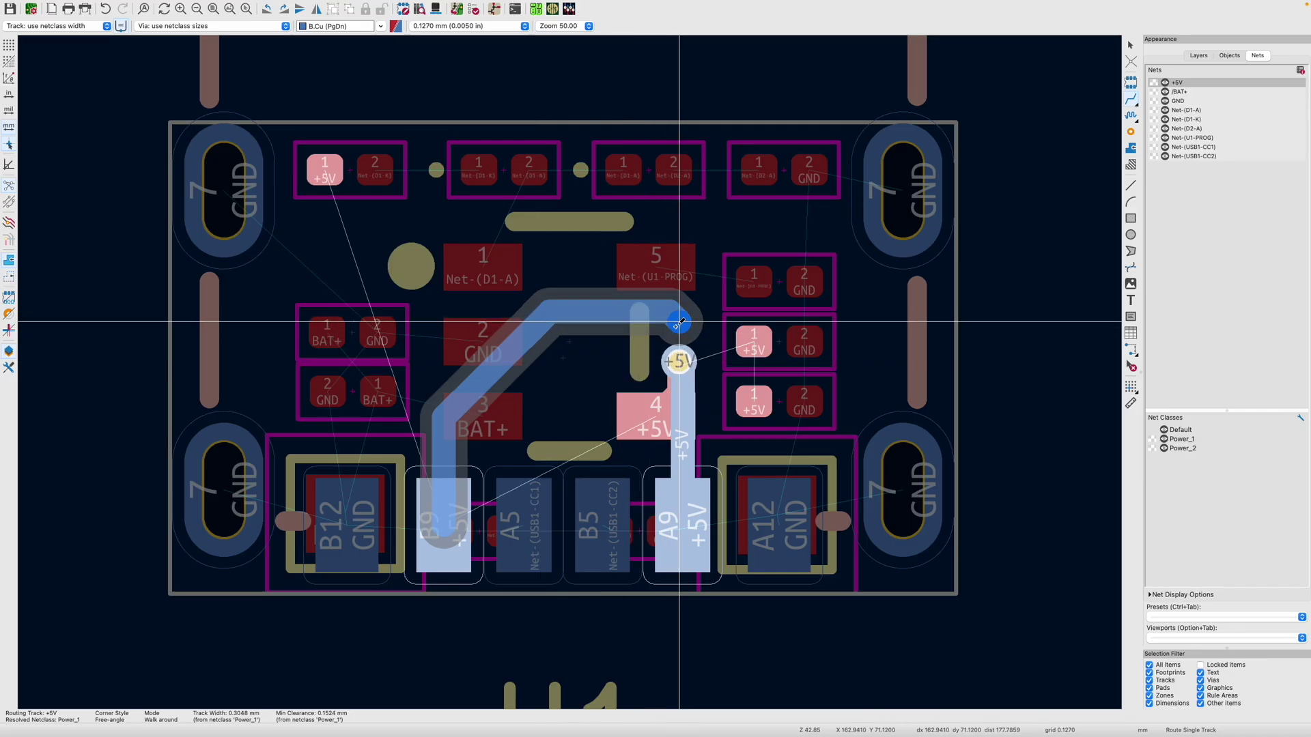
{"action": "left_click", "coordinate": [679, 322]}
{"action": "key", "text": "Escape"}
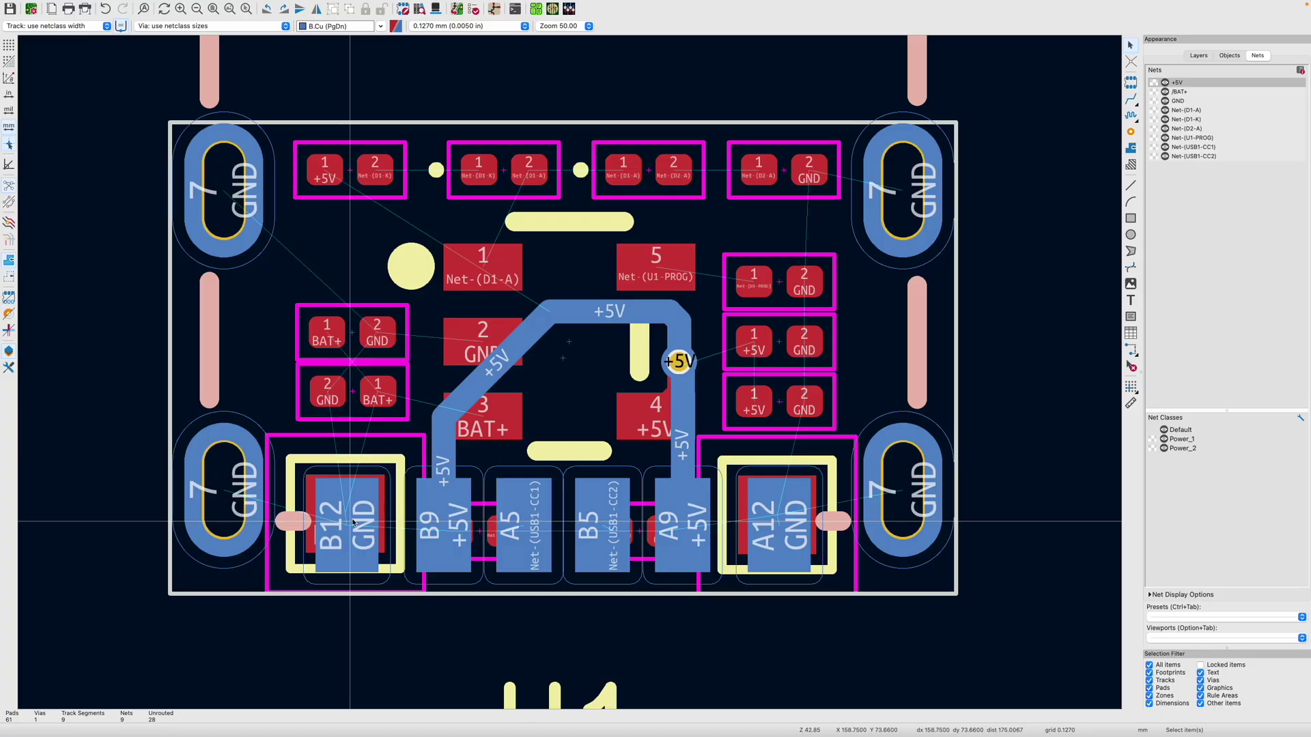
{"action": "key", "text": "Page_Up"}
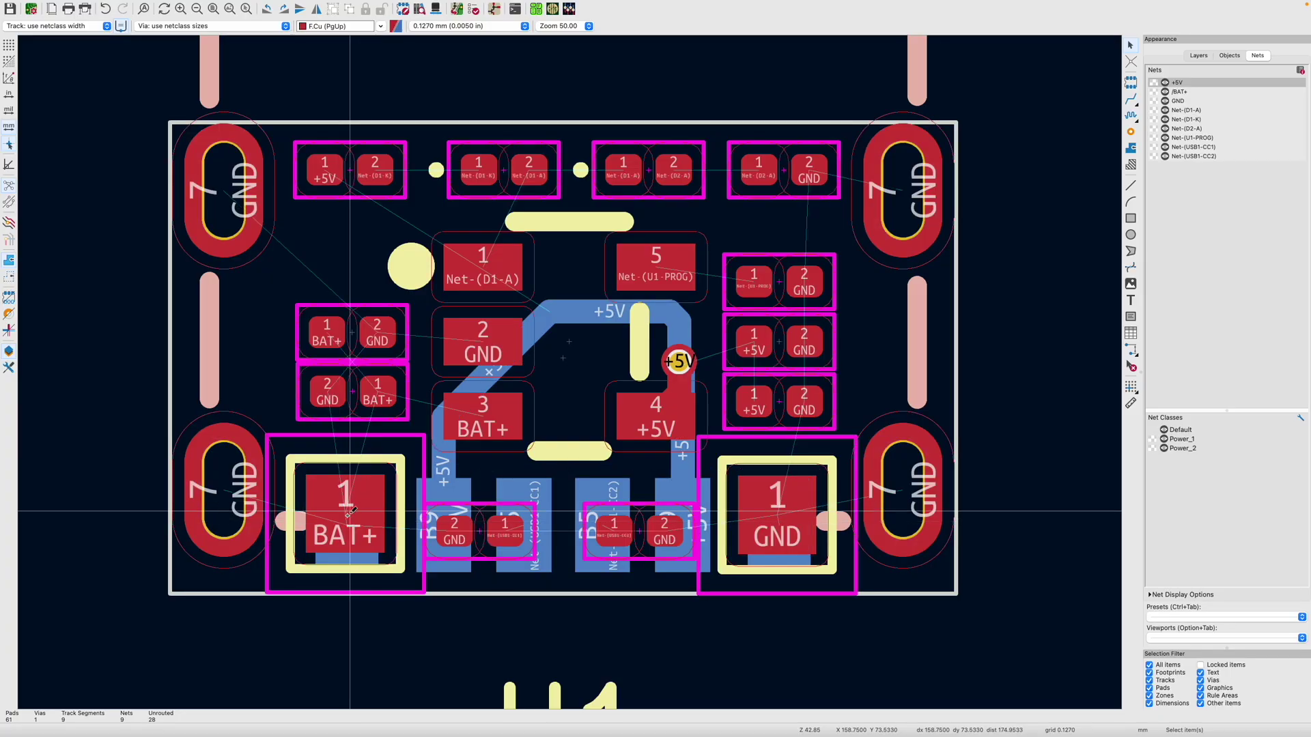
Step: Connect the BAT+ pads with front-copper tracks, rotating C4 180° to join its BAT+ pad
{"action": "key", "text": "x"}
{"action": "left_click", "coordinate": [379, 394]}
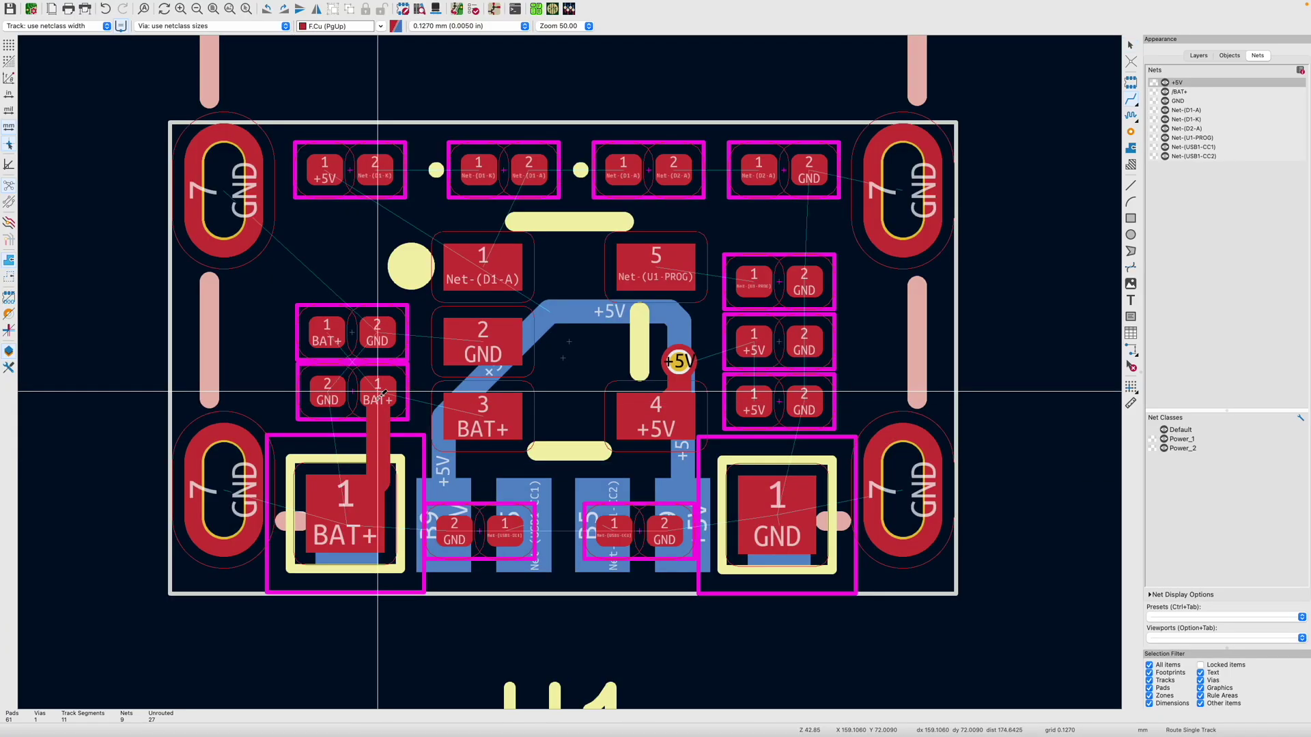
{"action": "left_click", "coordinate": [378, 394]}
{"action": "left_click", "coordinate": [477, 410]}
{"action": "key", "text": "Escape"}
{"action": "left_click", "coordinate": [353, 341]}
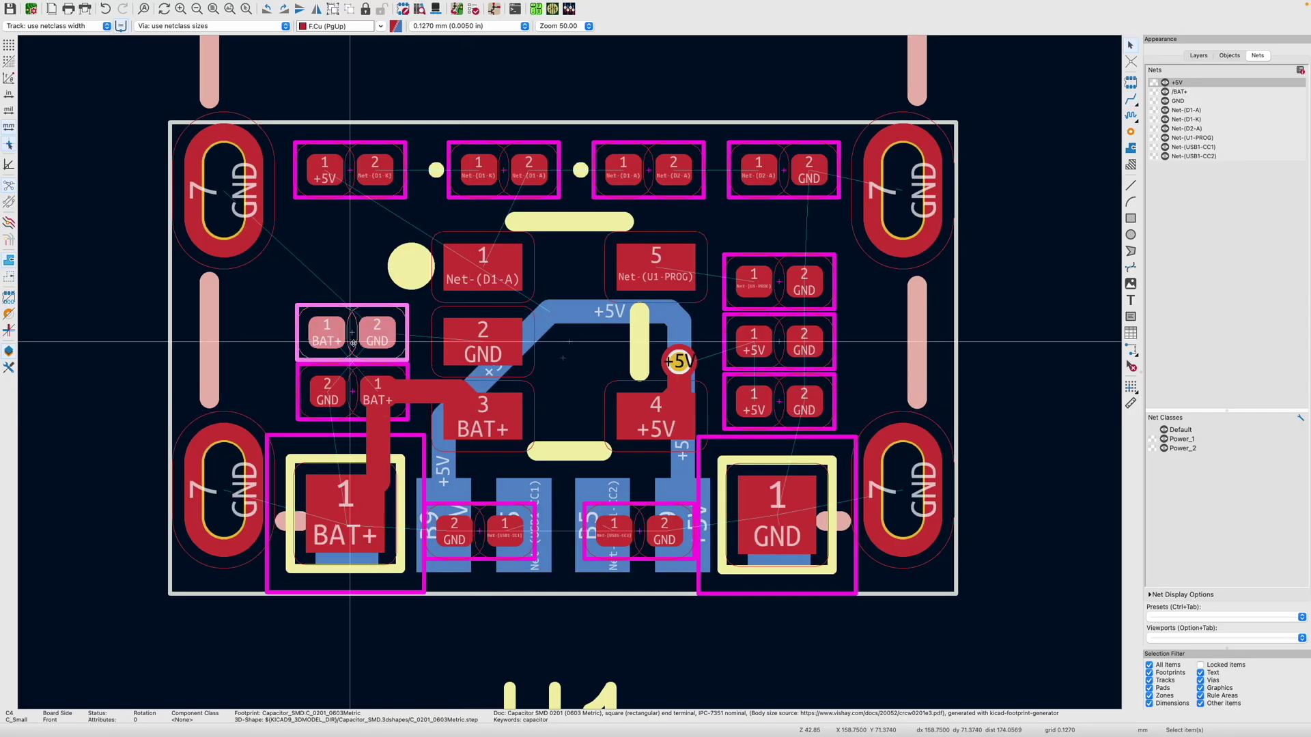
{"action": "key", "text": "r"}
{"action": "key", "text": "r"}
{"action": "key", "text": "x"}
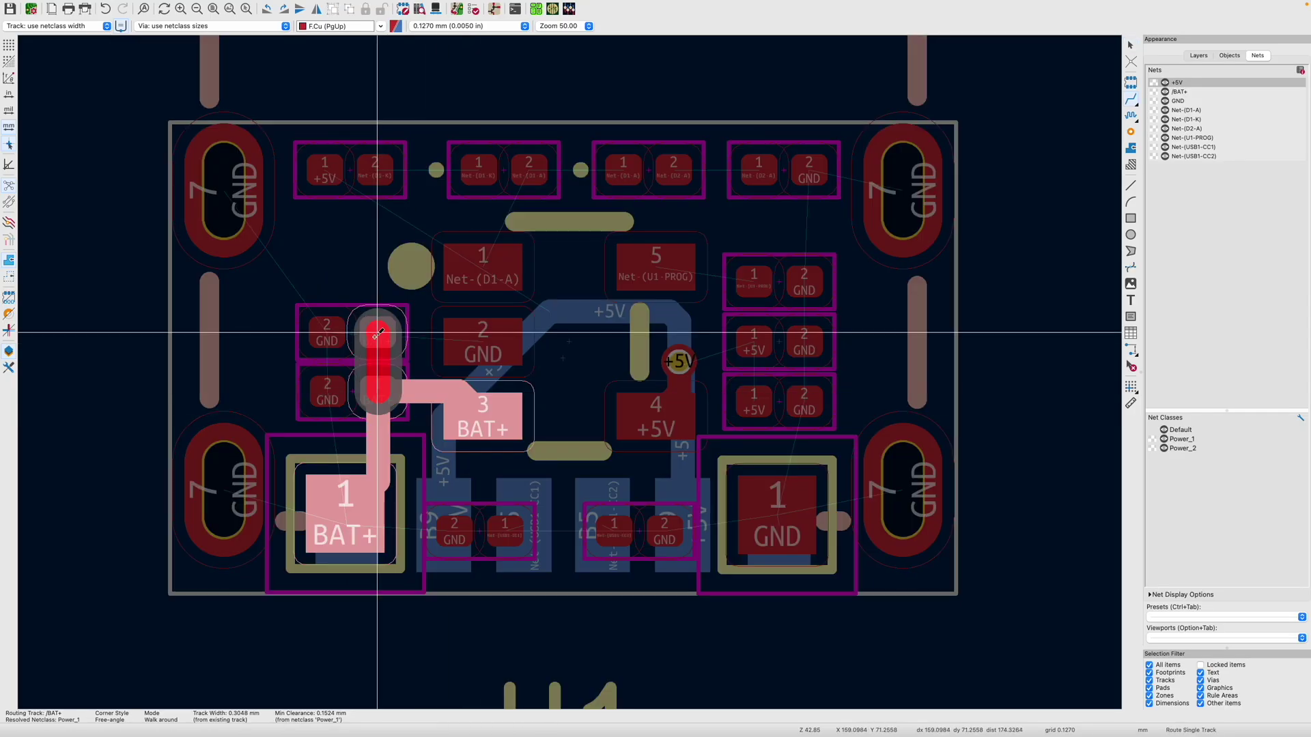
{"action": "left_click", "coordinate": [377, 334]}
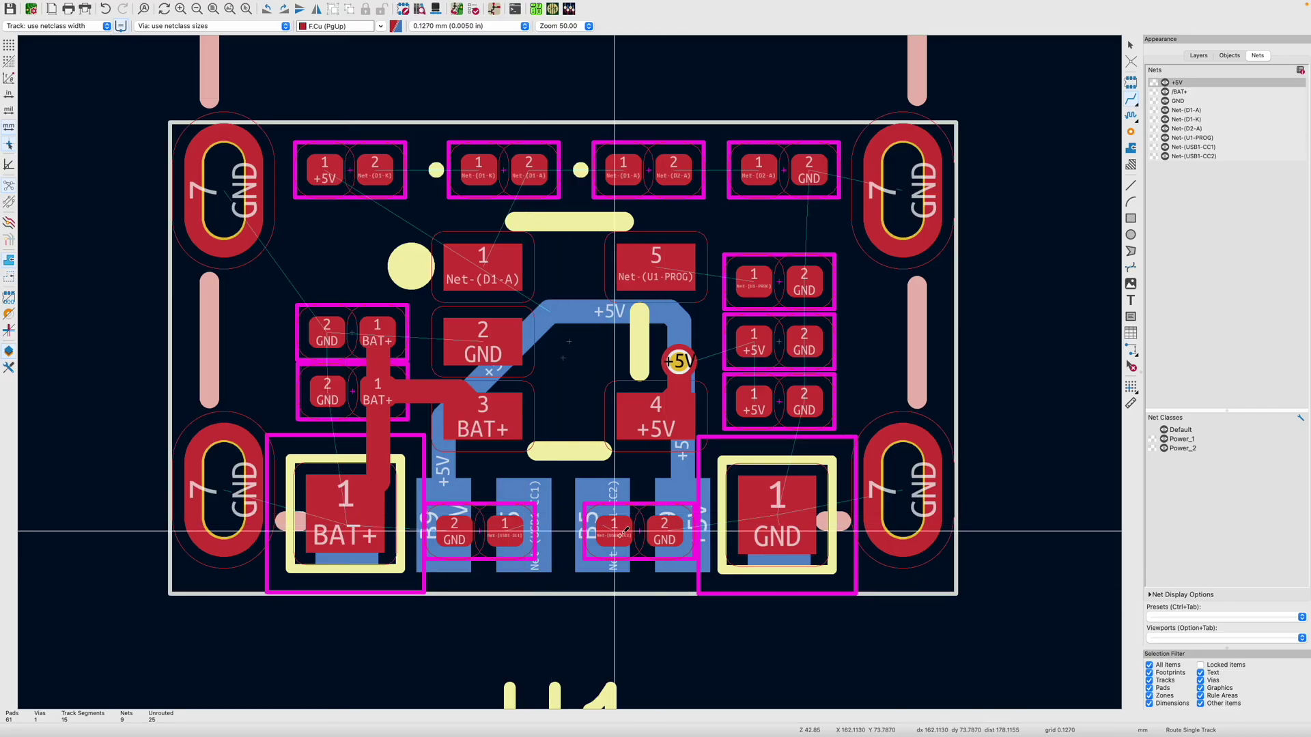
Step: Chain the top-row resistor pads together with tracks through to the fourth resistor
{"action": "left_click", "coordinate": [539, 164]}
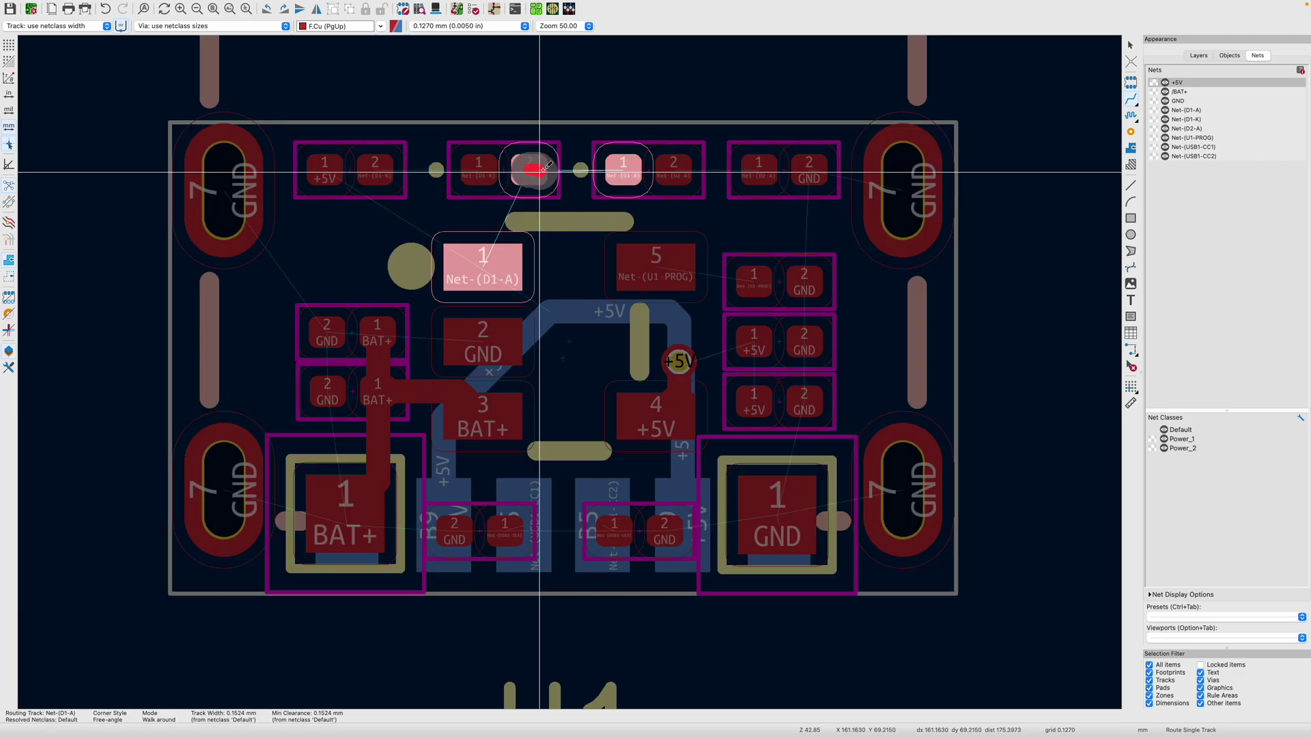
{"action": "left_click", "coordinate": [618, 168]}
{"action": "left_click", "coordinate": [366, 172]}
{"action": "left_click", "coordinate": [477, 169]}
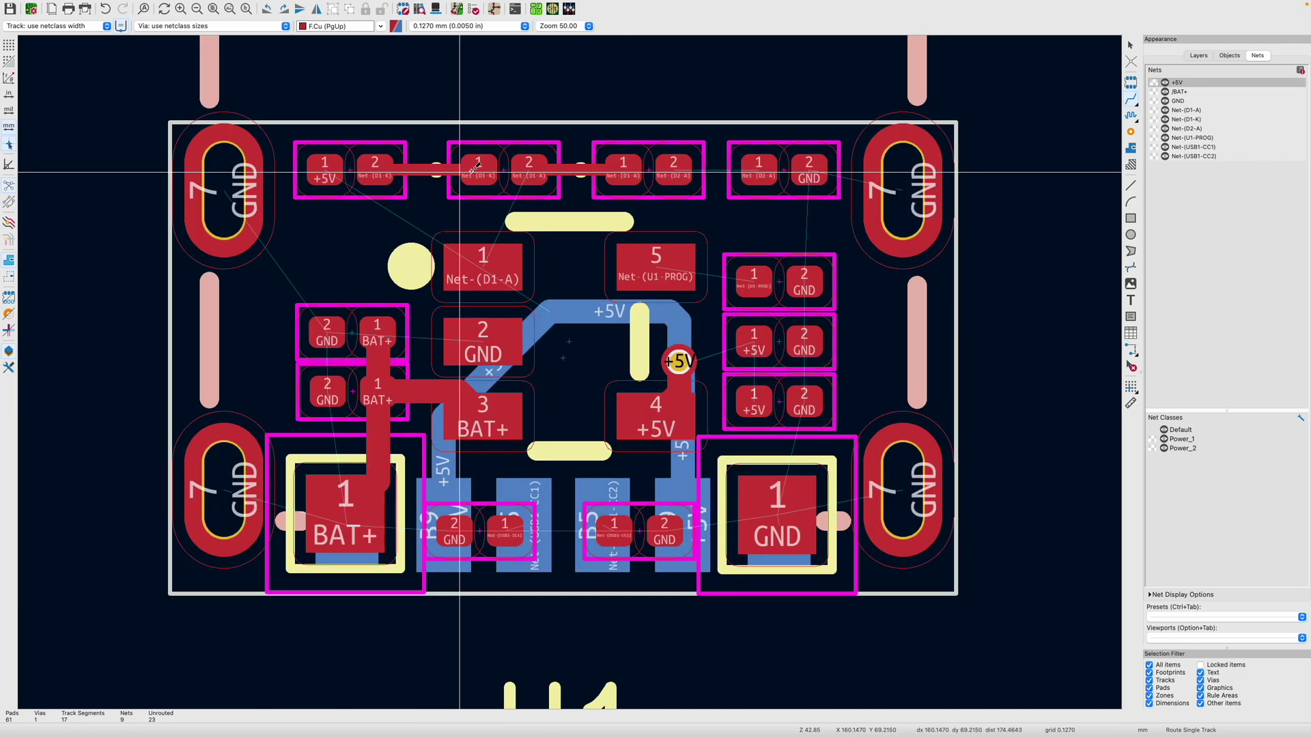
{"action": "left_click", "coordinate": [673, 169]}
{"action": "left_click", "coordinate": [758, 170]}
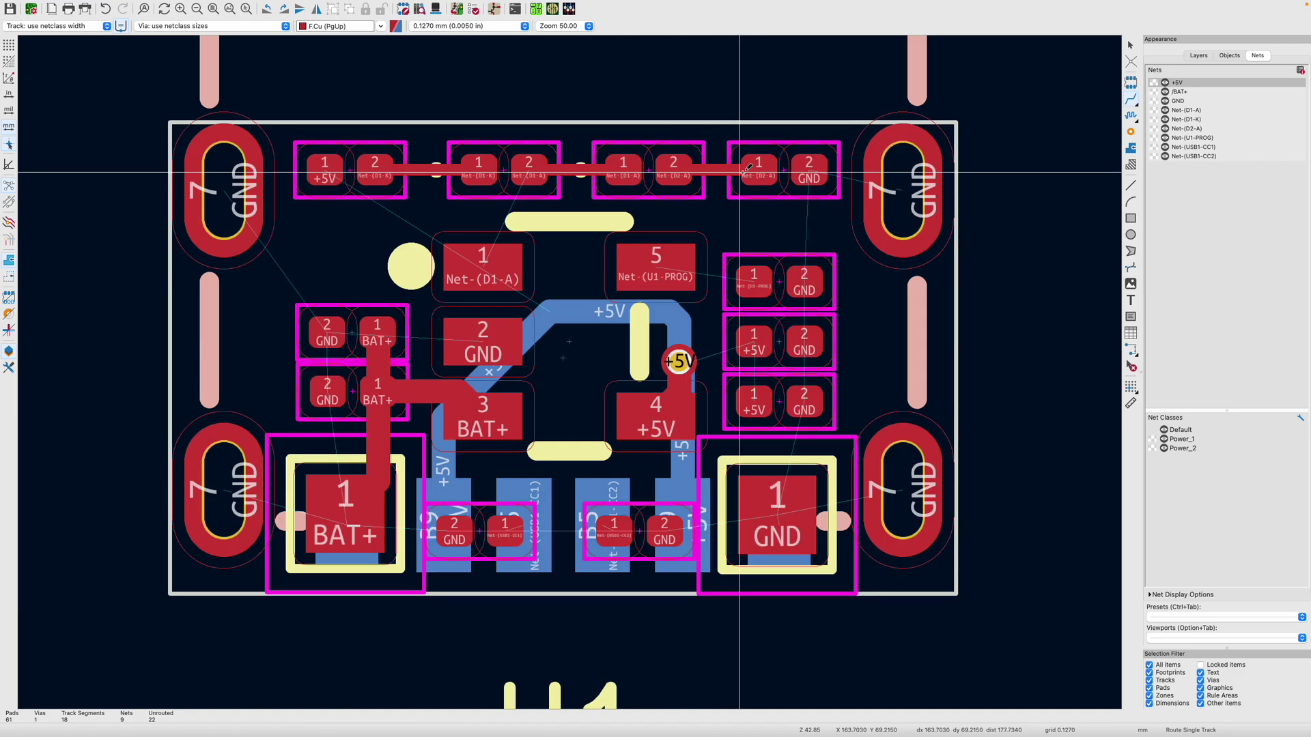
{"action": "left_click", "coordinate": [333, 186]}
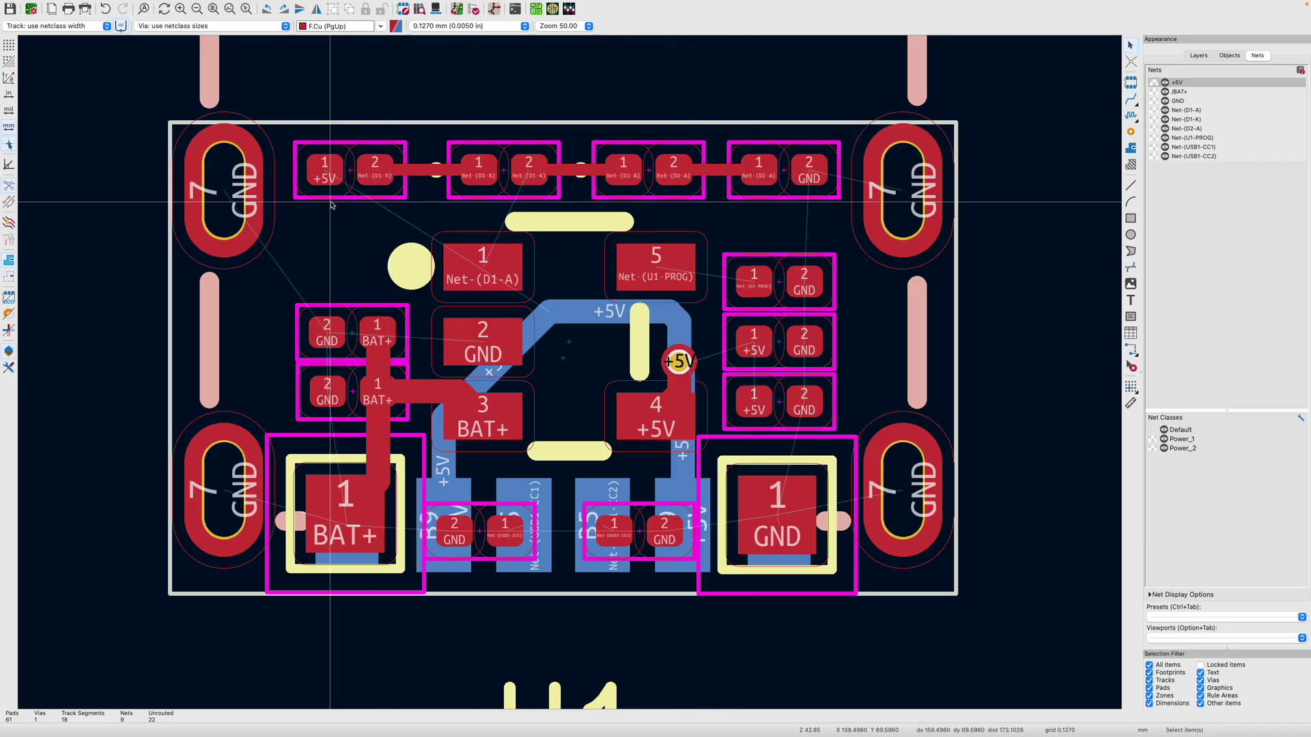
{"action": "key", "text": "Escape"}
{"action": "key", "text": "Escape"}
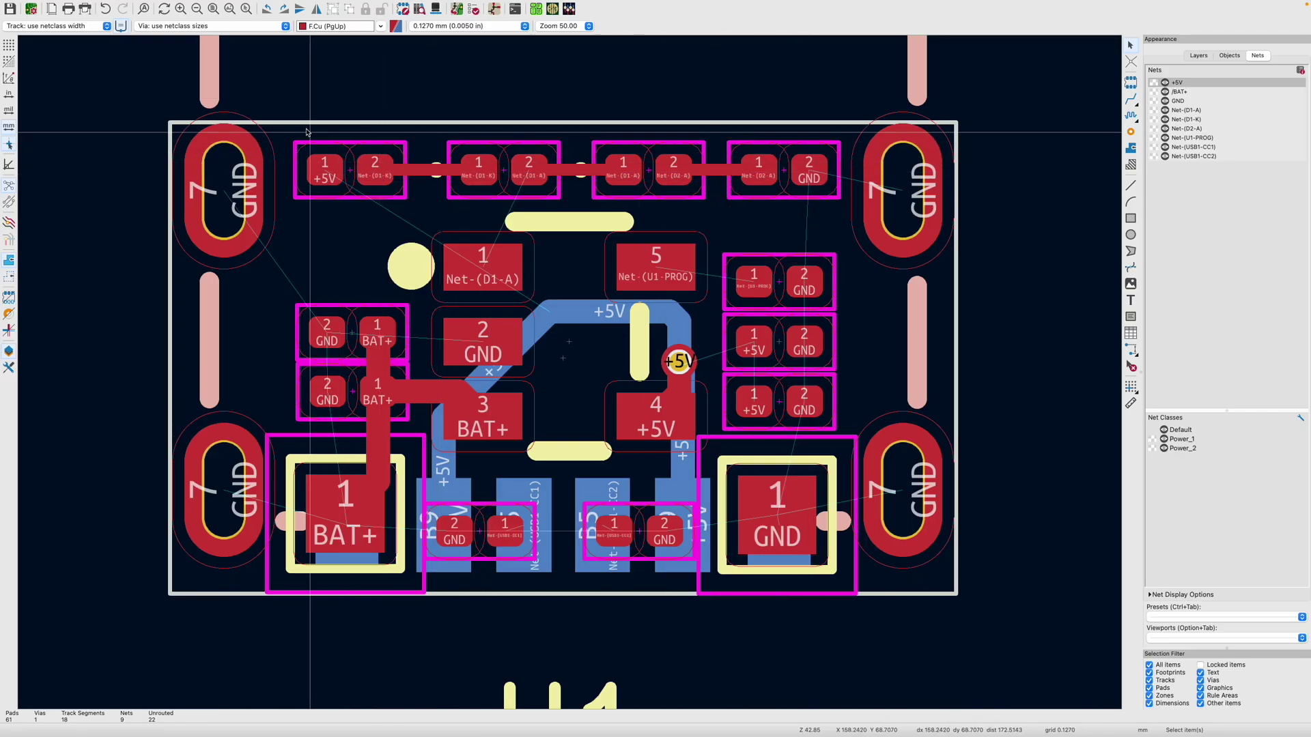
Step: Rotate the selected top resistor row 180° and place it slightly lower
{"action": "left_click_drag", "start_coordinate": [287, 134], "coordinate": [854, 219]}
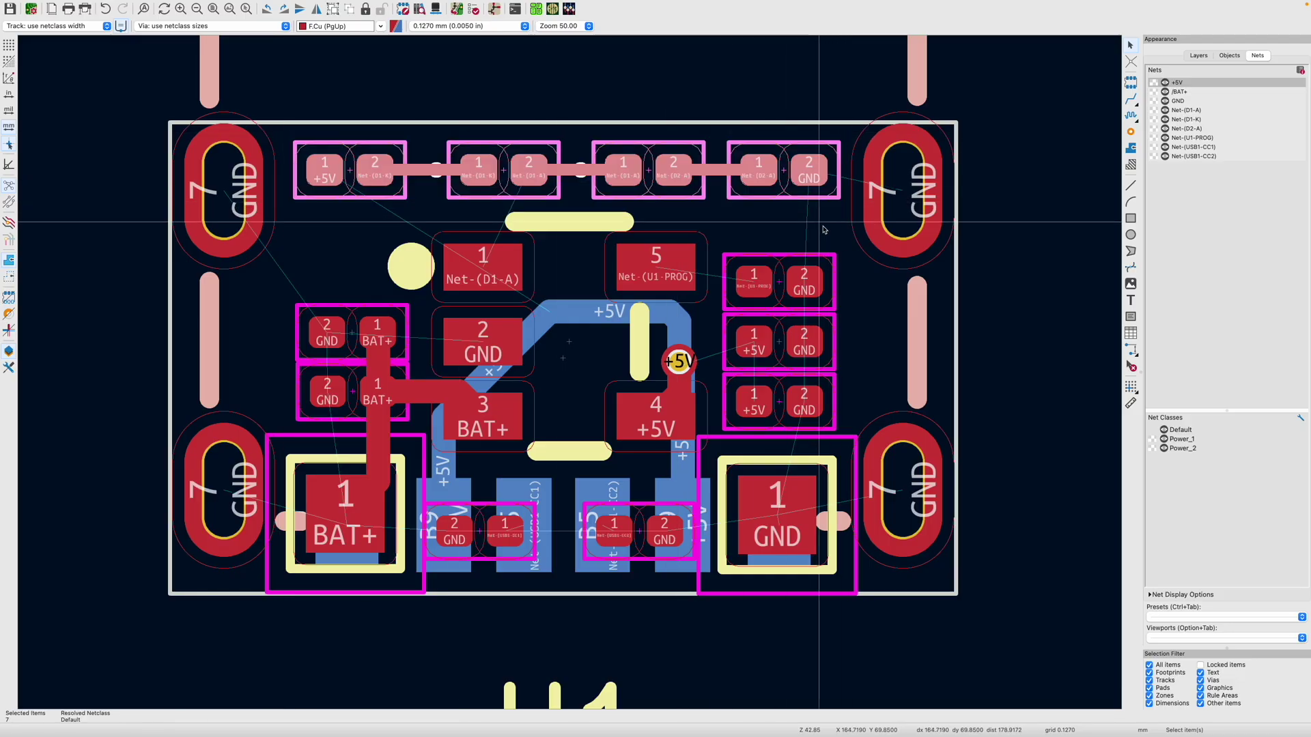
{"action": "key", "text": "r"}
{"action": "key", "text": "r"}
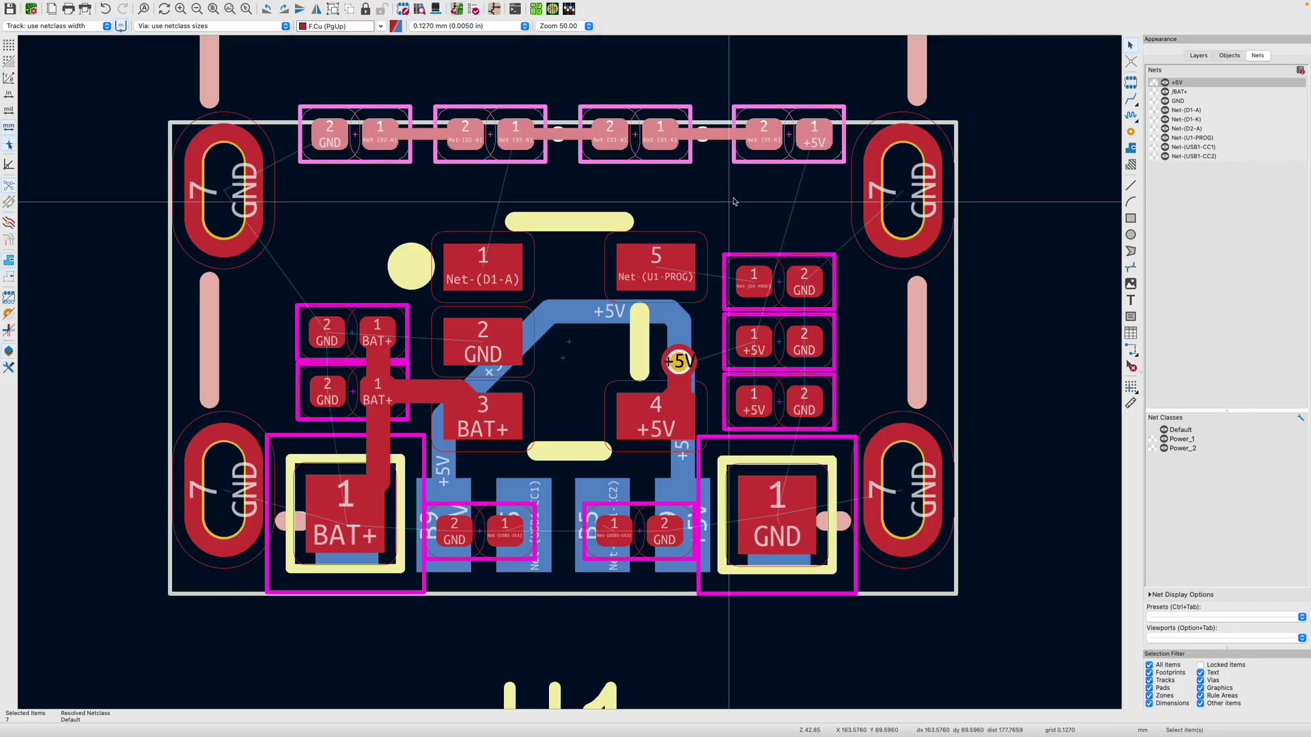
{"action": "key", "text": "m"}
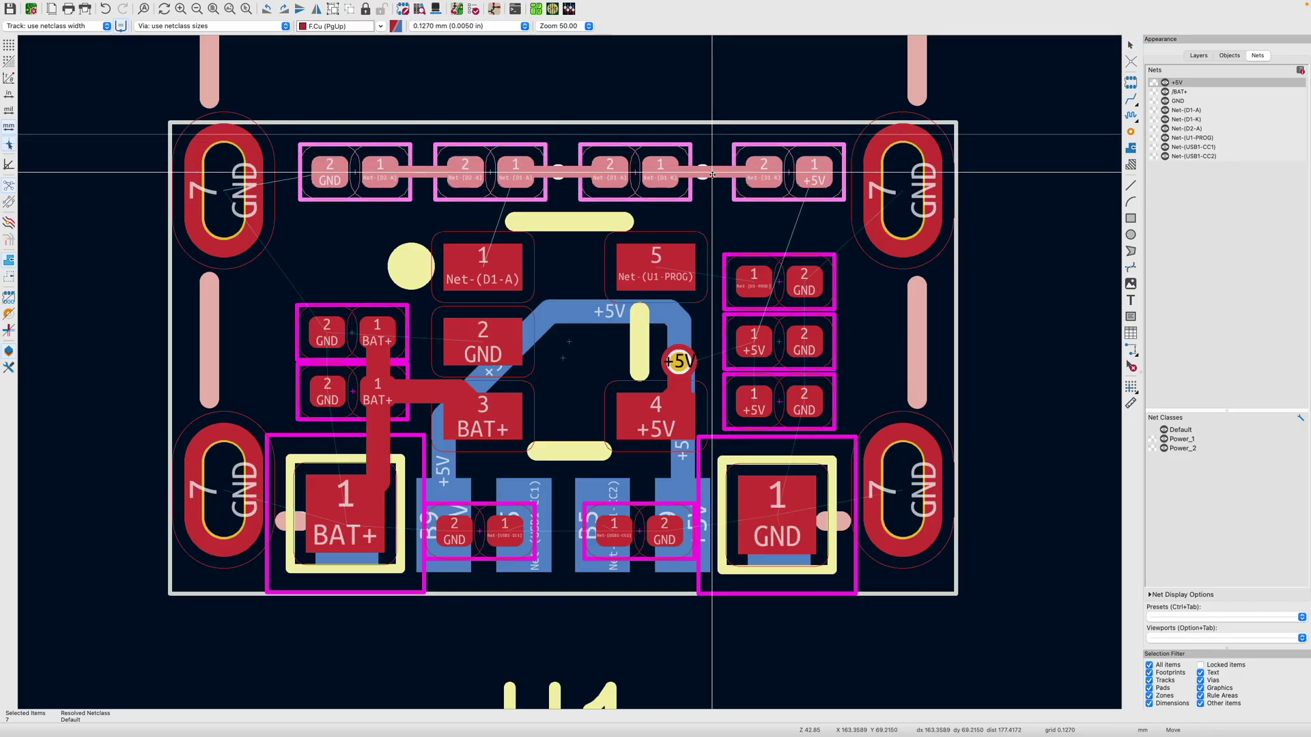
{"action": "left_click", "coordinate": [712, 185]}
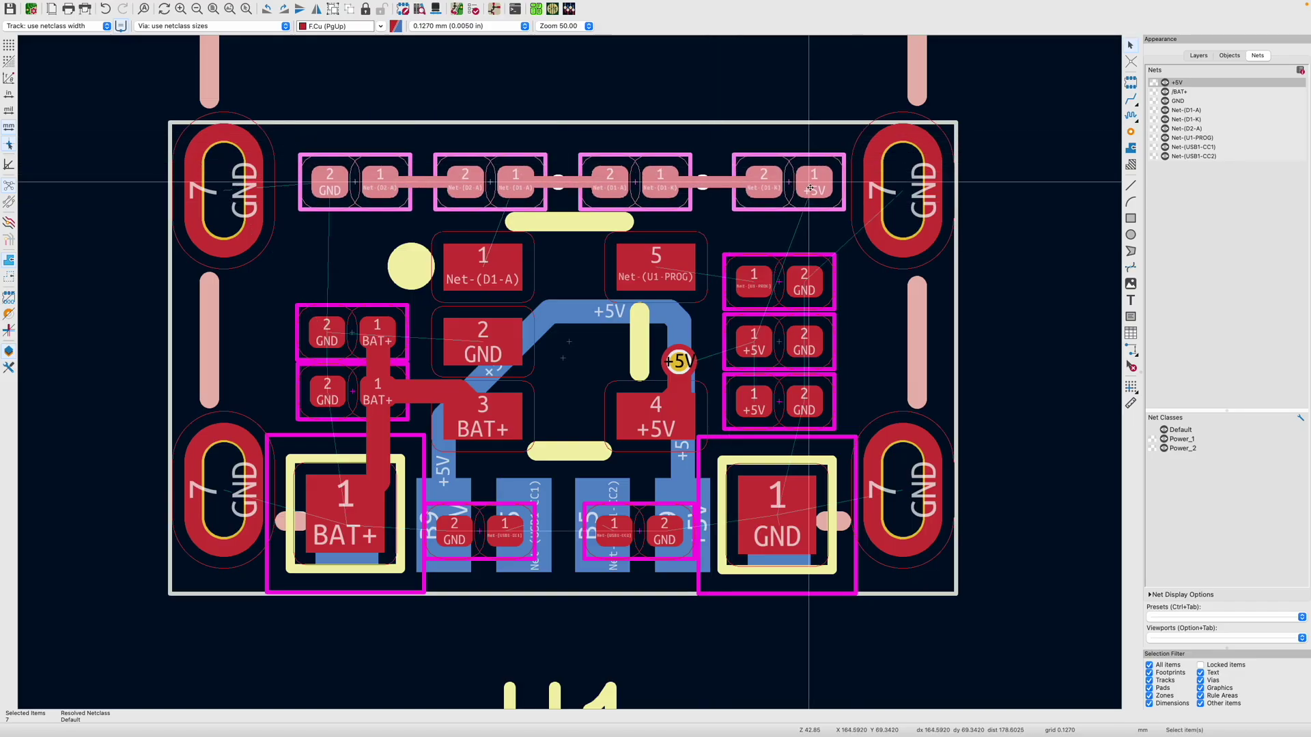
{"action": "scroll", "coordinate": [520, 392], "scroll_direction": "right", "scroll_amount": 5}
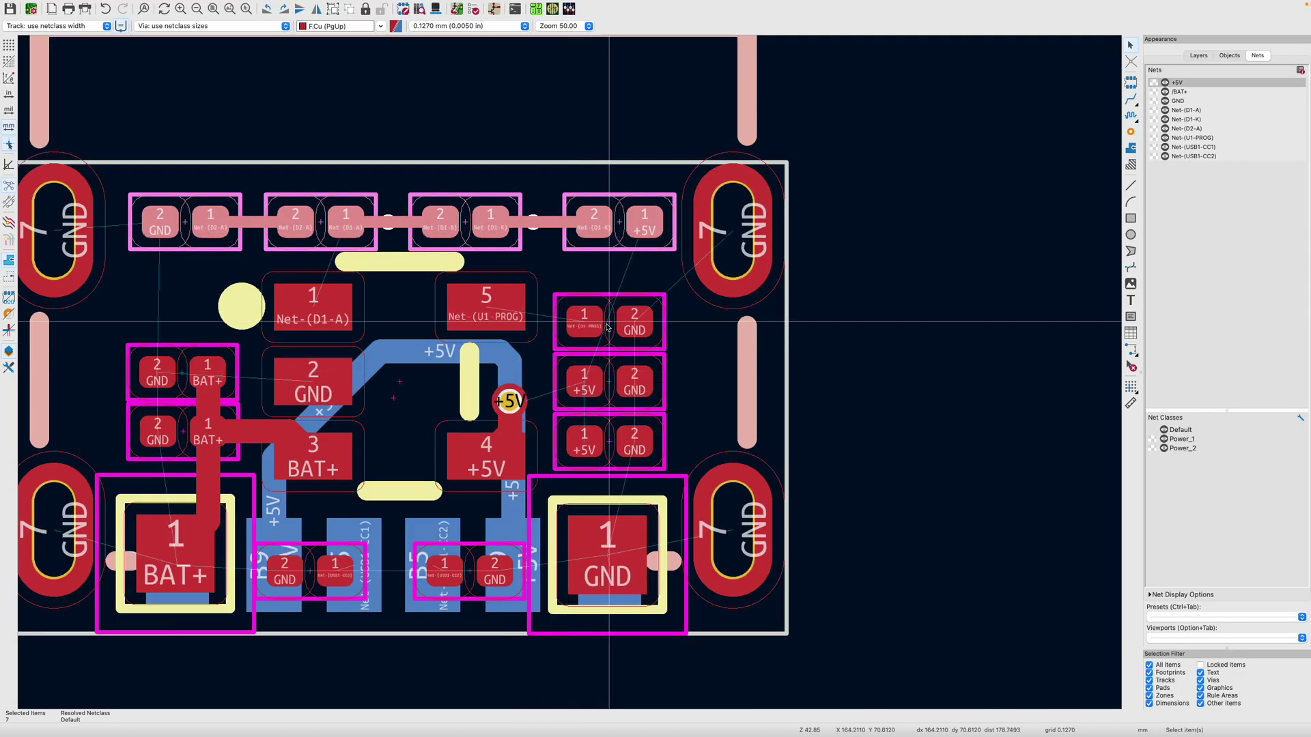
Step: Route PROG to U1 pad 5, and the top-right resistor's +5V through a via to the existing via
{"action": "key", "text": "x"}
{"action": "left_click", "coordinate": [486, 316]}
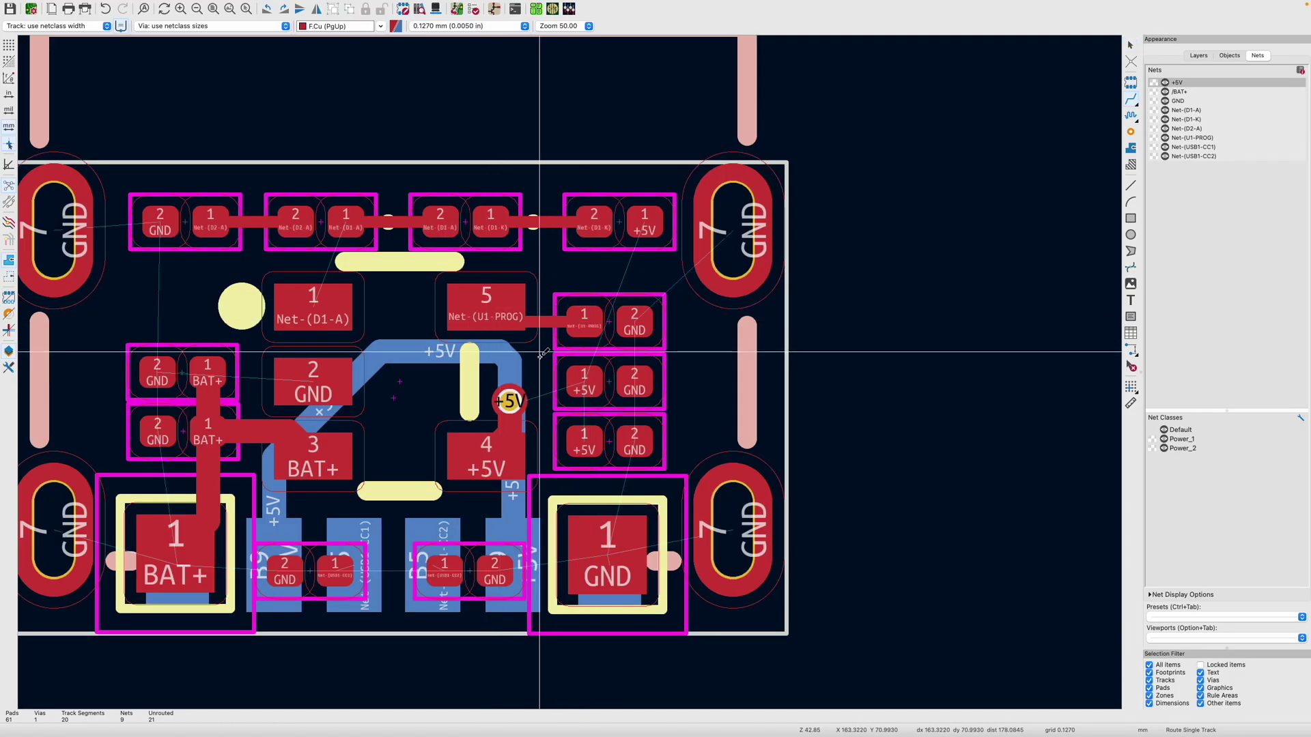
{"action": "left_click", "coordinate": [645, 218]}
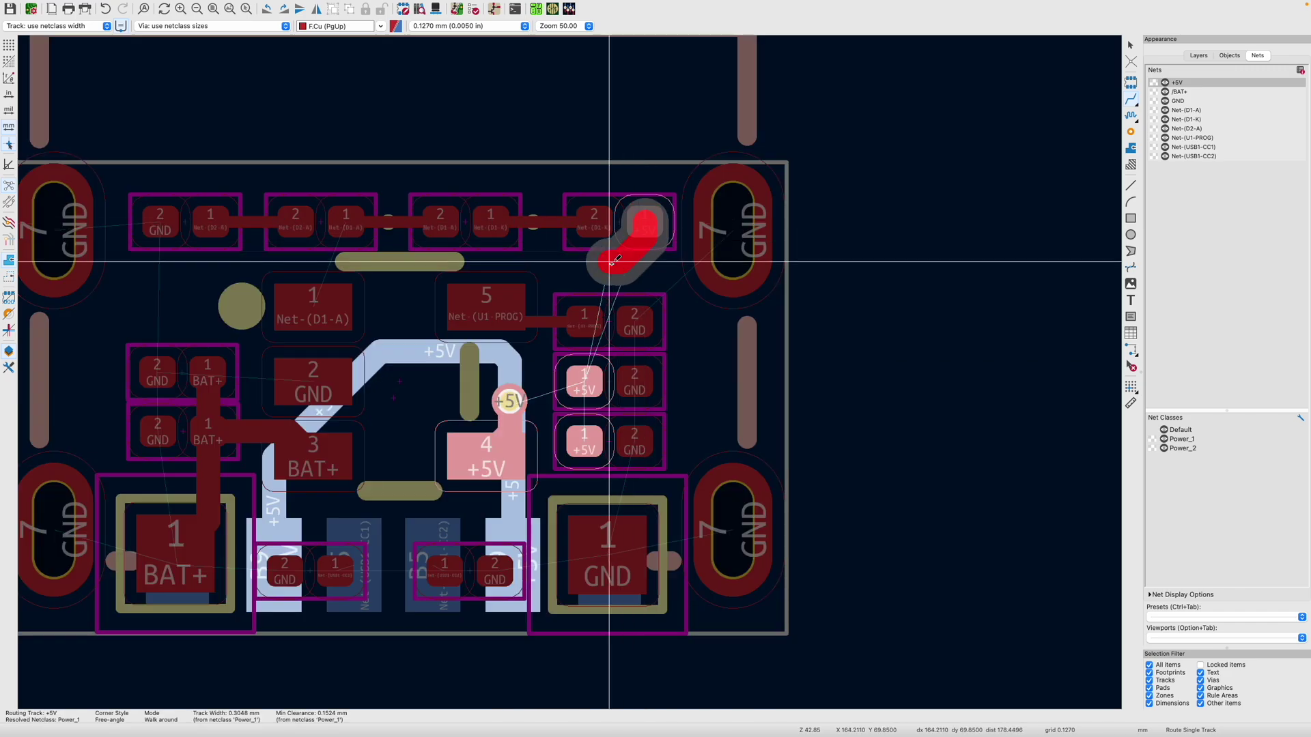
{"action": "left_click", "coordinate": [599, 265]}
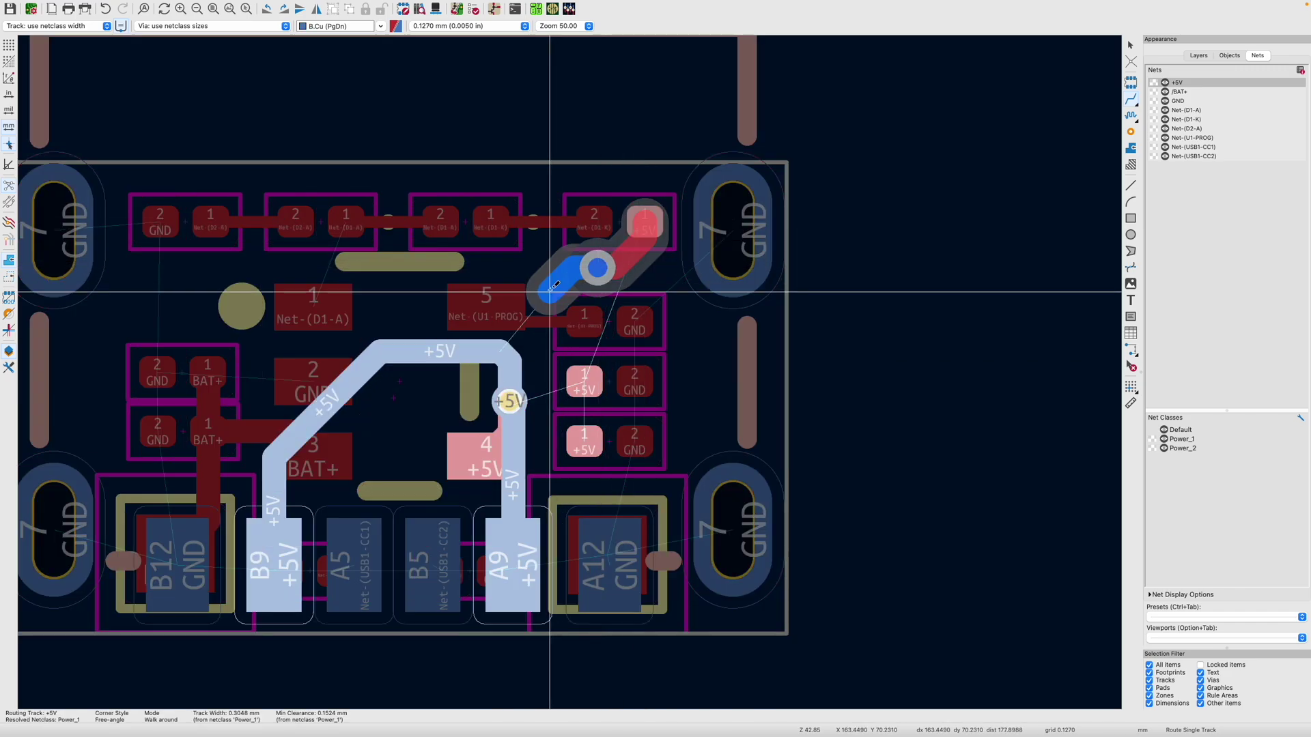
{"action": "left_click", "coordinate": [509, 402]}
{"action": "key", "text": "Page_Down"}
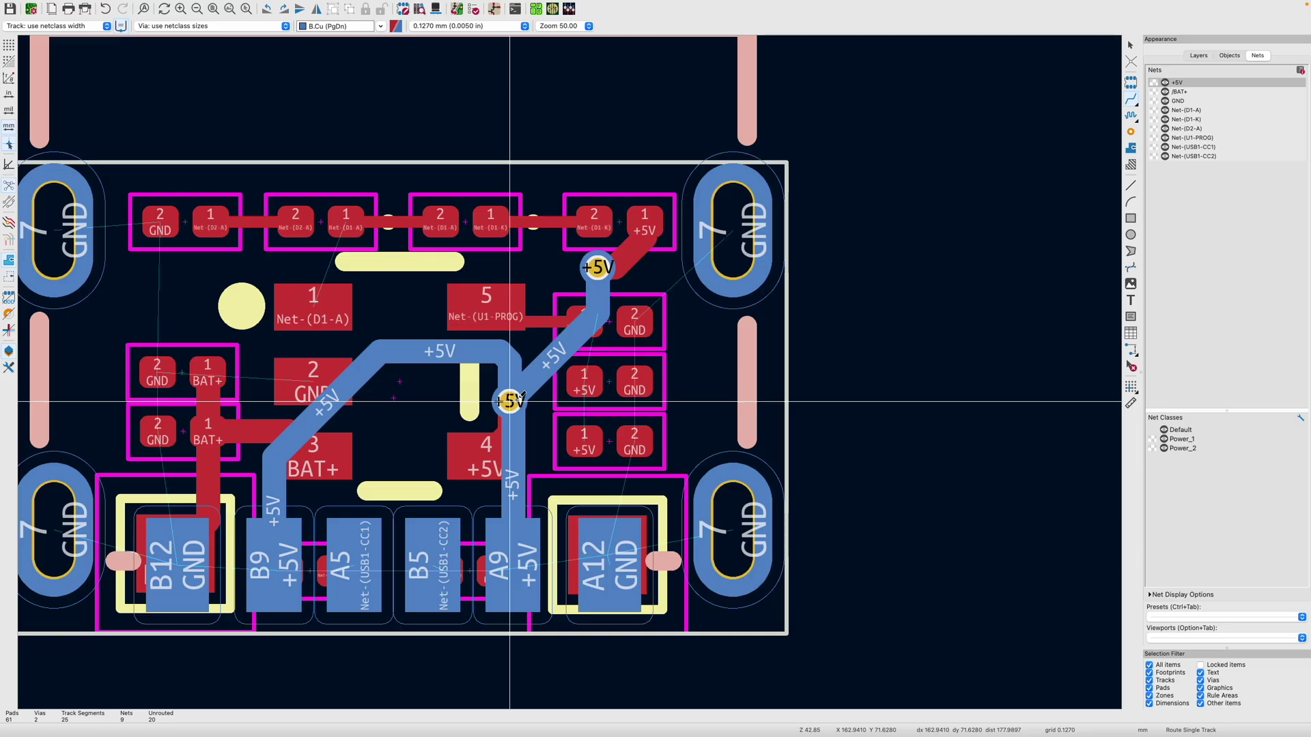
{"action": "key", "text": "Page_Up"}
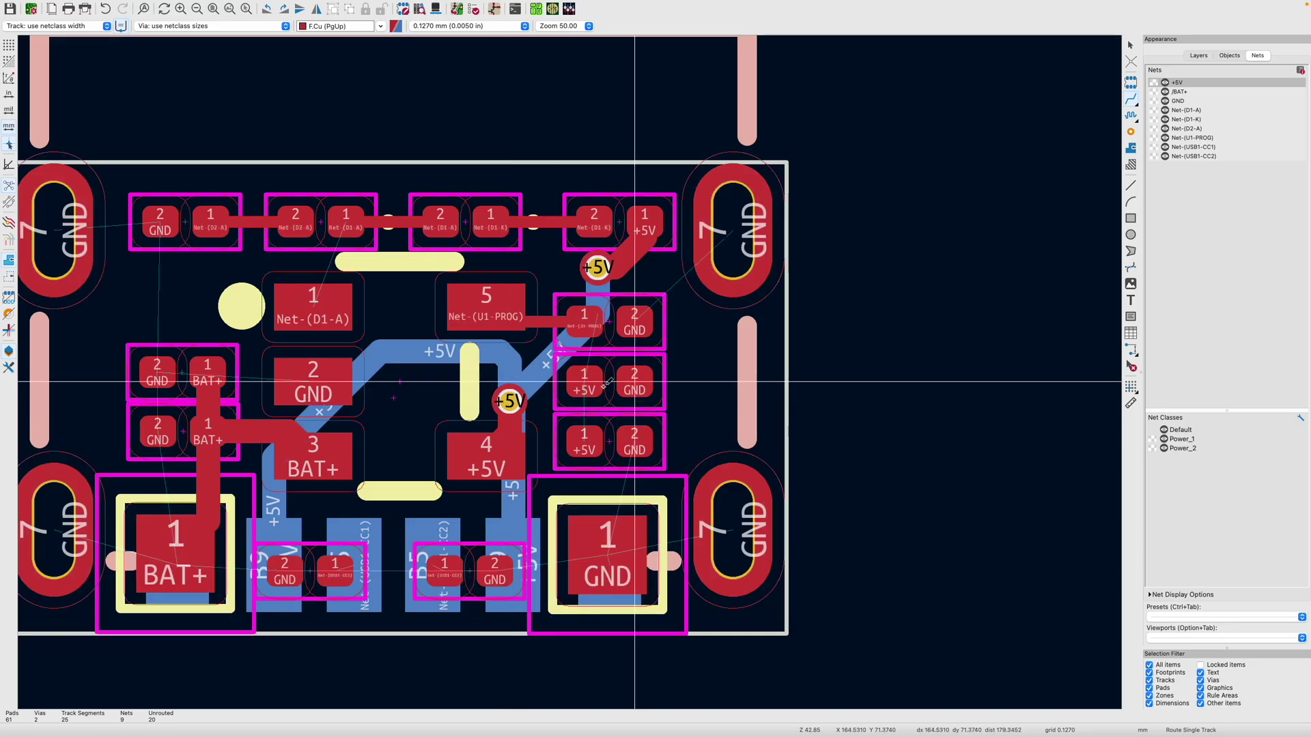
Step: Join the two capacitor +5V pads and run them to U1 pad 4 on front copper
{"action": "left_click", "coordinate": [583, 372]}
{"action": "left_click", "coordinate": [583, 435]}
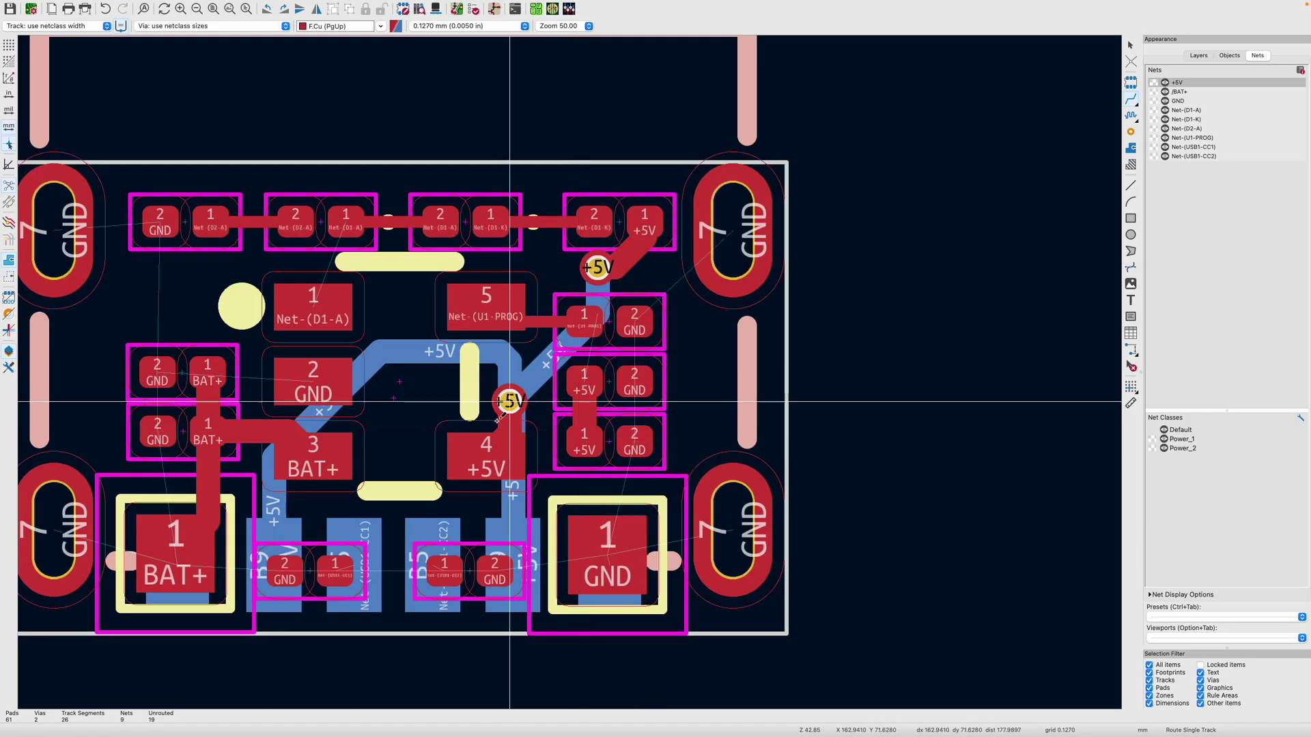
{"action": "left_click", "coordinate": [584, 435]}
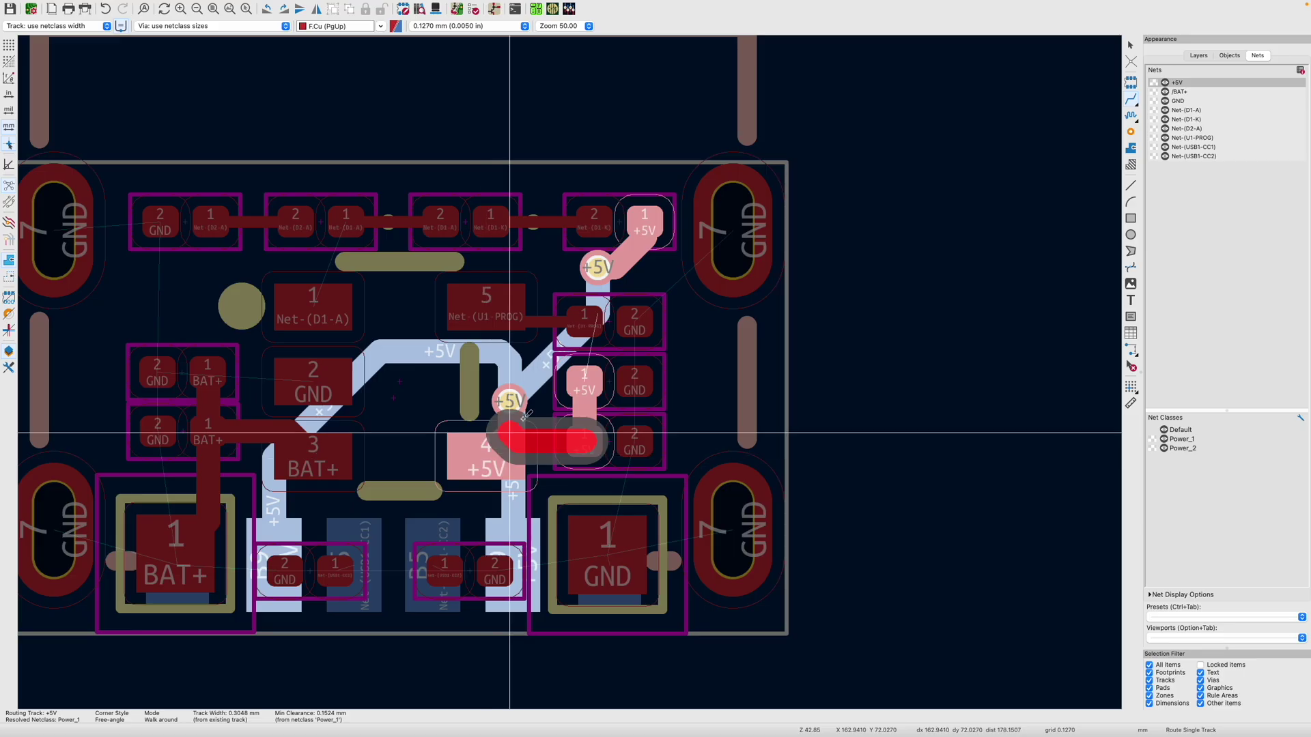
{"action": "left_click", "coordinate": [486, 451]}
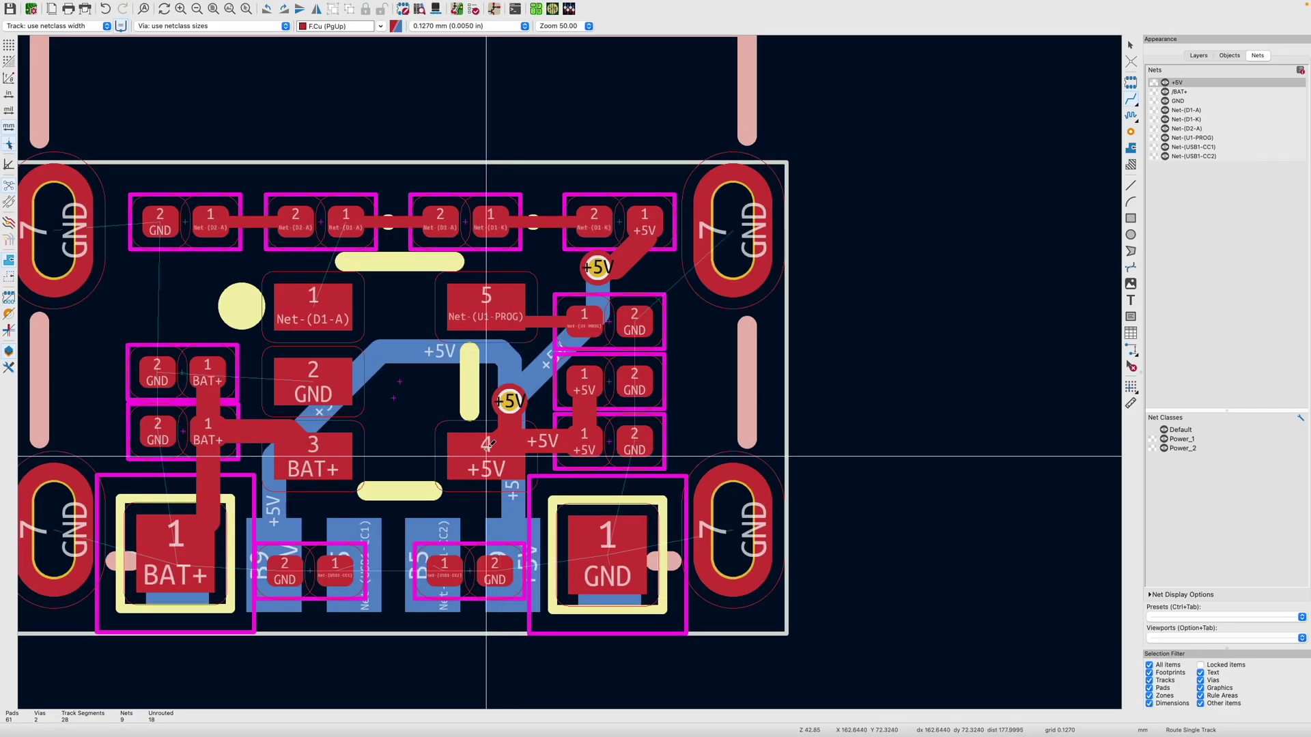
{"action": "scroll", "coordinate": [491, 443], "scroll_direction": "down", "scroll_amount": 3}
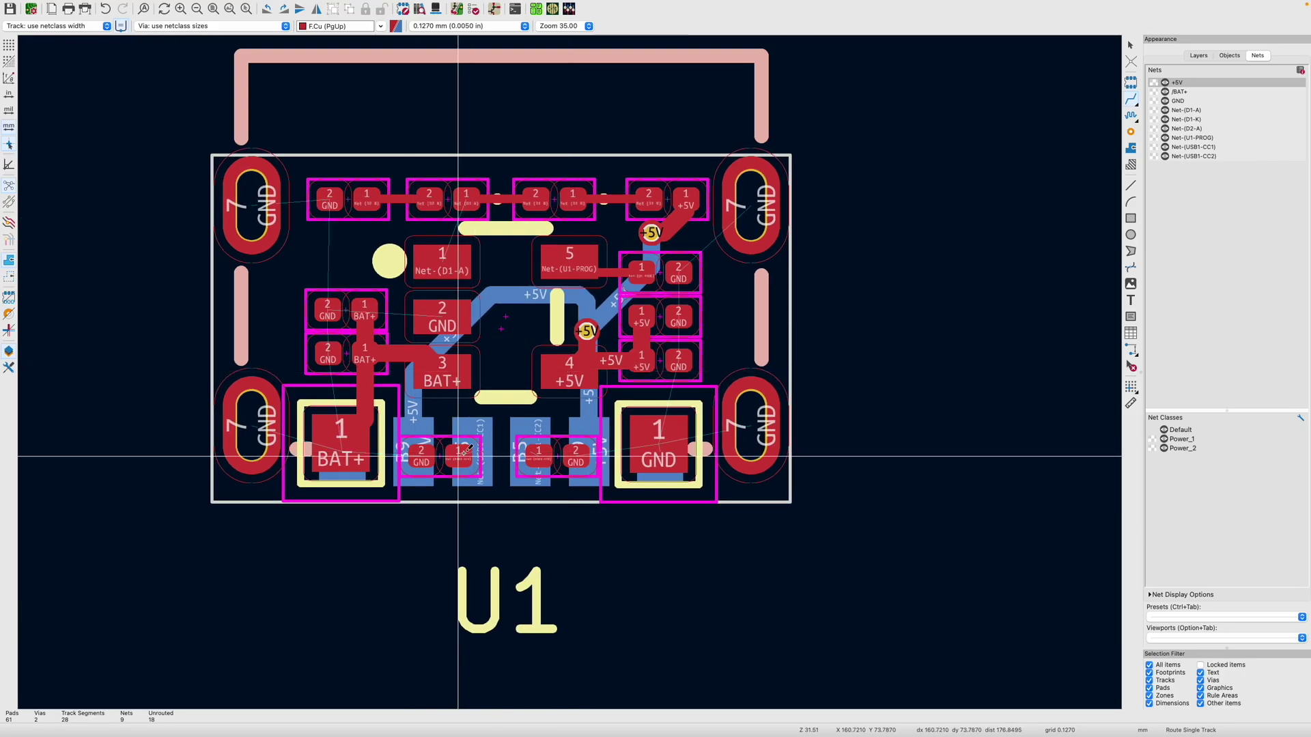
Step: Route the USB1-CC1 and USB1-CC2 pads each up to a new via
{"action": "scroll", "coordinate": [467, 450], "scroll_direction": "up", "scroll_amount": 5}
{"action": "scroll", "coordinate": [580, 346], "scroll_direction": "down", "scroll_amount": 2}
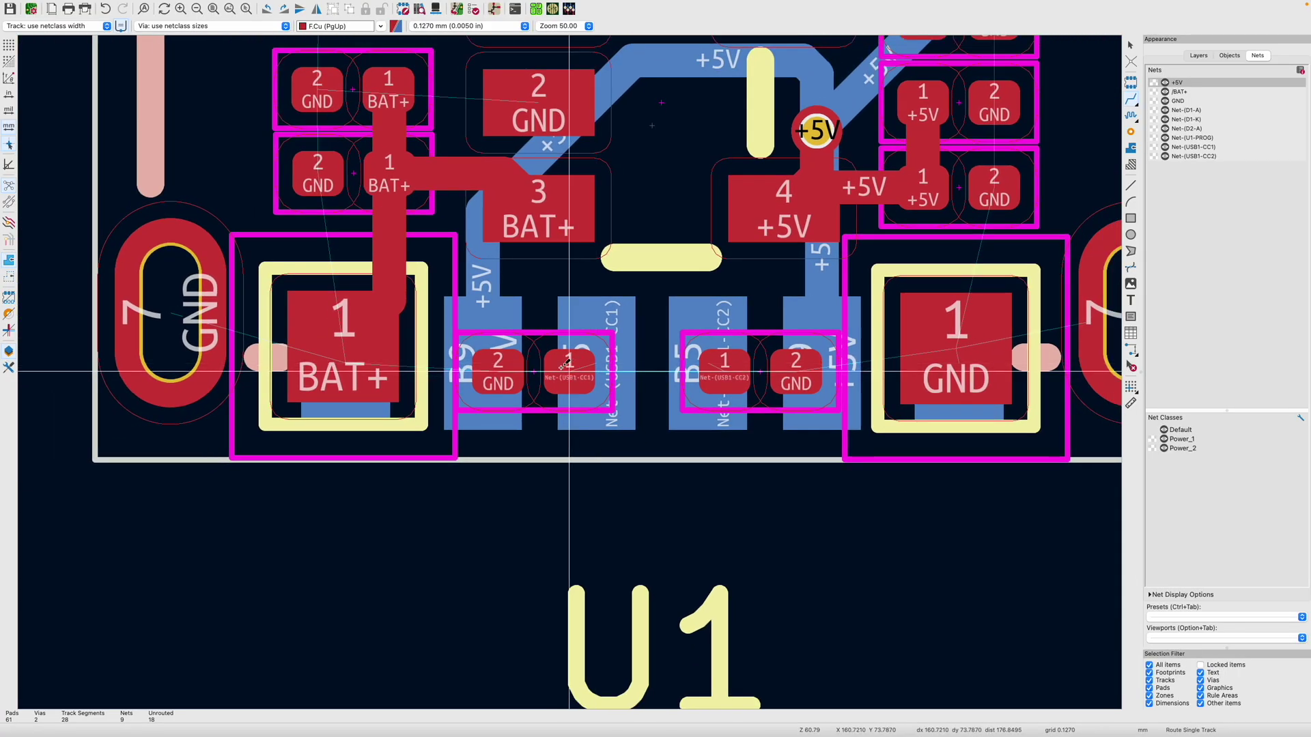
{"action": "left_click", "coordinate": [569, 371]}
{"action": "scroll", "coordinate": [568, 385], "scroll_direction": "up", "scroll_amount": 3}
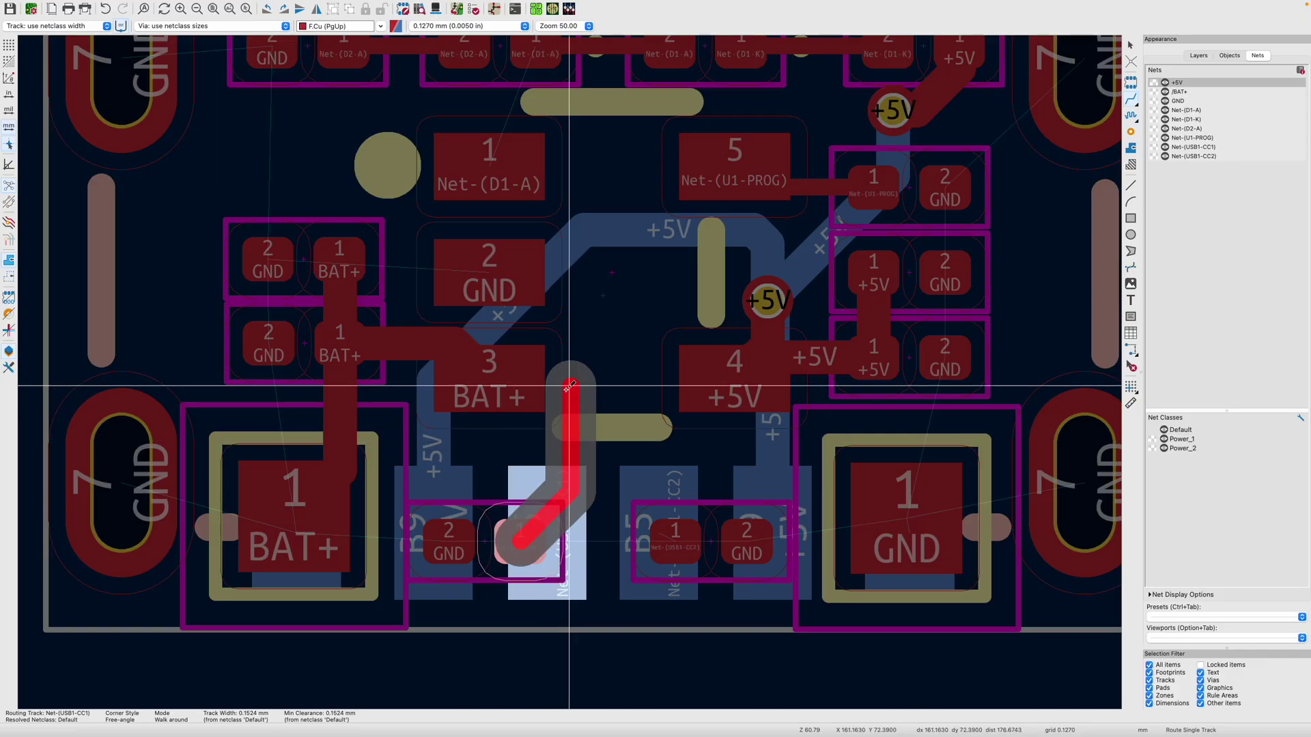
{"action": "key", "text": "v"}
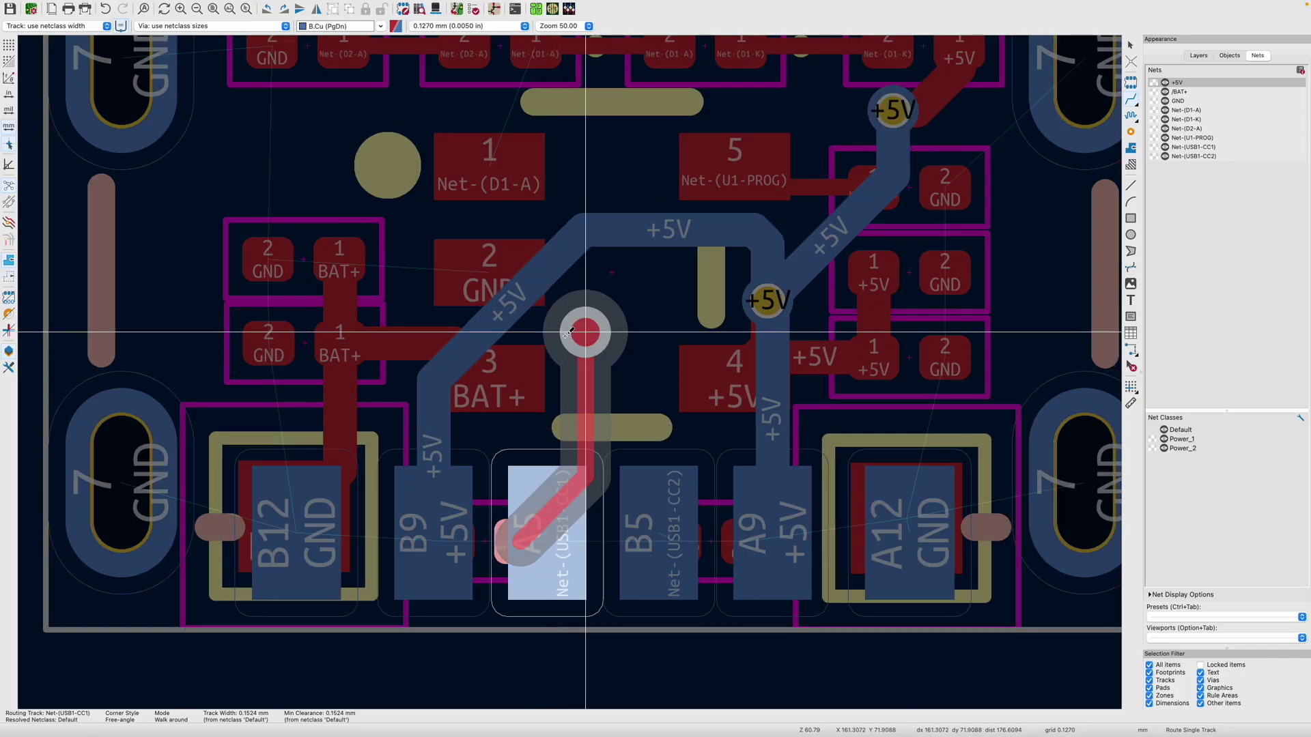
{"action": "left_click", "coordinate": [569, 332]}
{"action": "key", "text": "Escape"}
{"action": "left_click", "coordinate": [672, 540]}
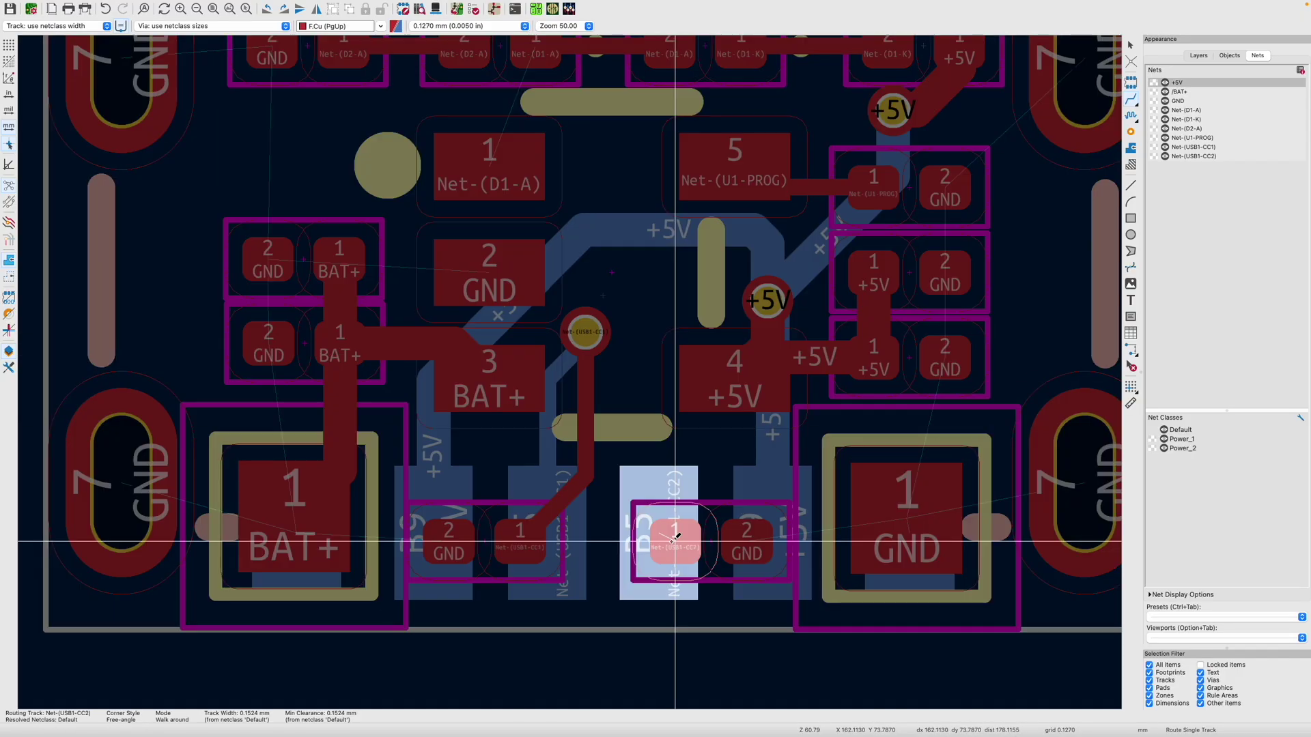
{"action": "key", "text": "v"}
{"action": "left_click", "coordinate": [655, 302]}
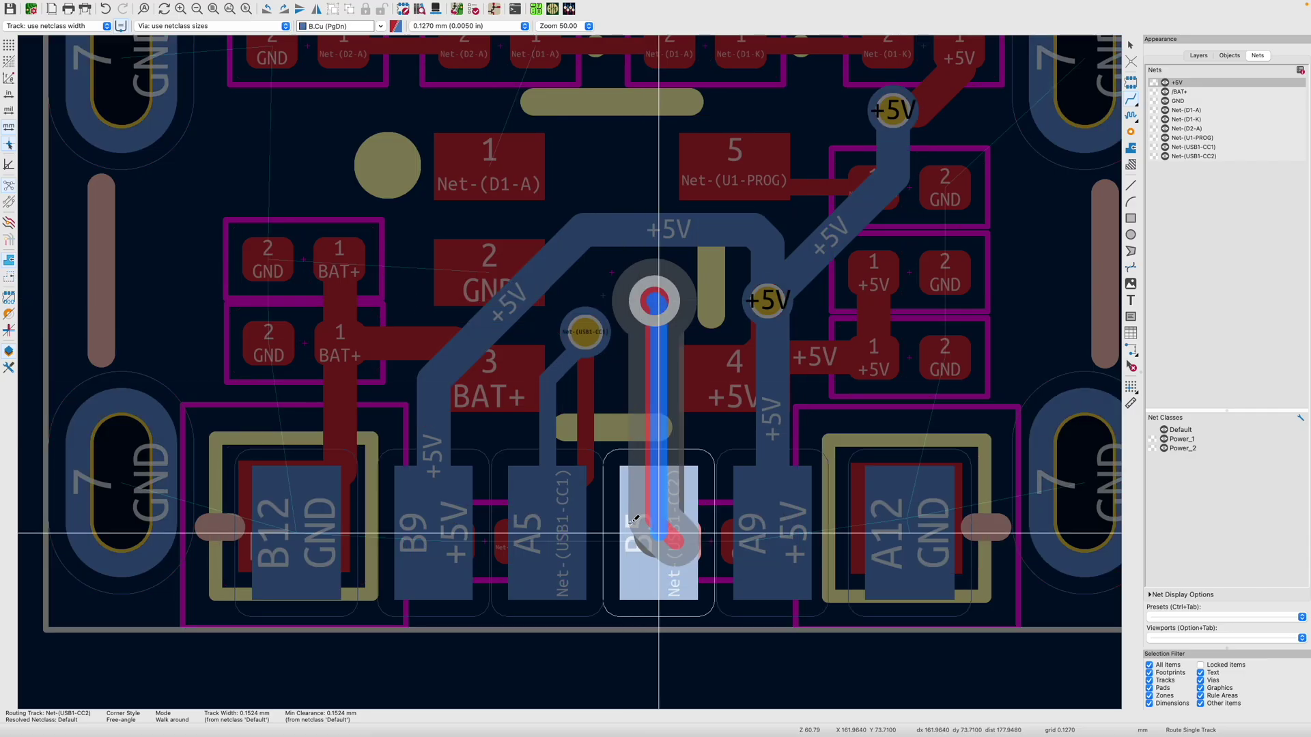
{"action": "key", "text": "Escape"}
Step: Route U1 pad 1 up to the top-row D1-A pad
{"action": "scroll", "coordinate": [676, 544], "scroll_direction": "down", "scroll_amount": 2}
{"action": "scroll", "coordinate": [576, 369], "scroll_direction": "up", "scroll_amount": 2}
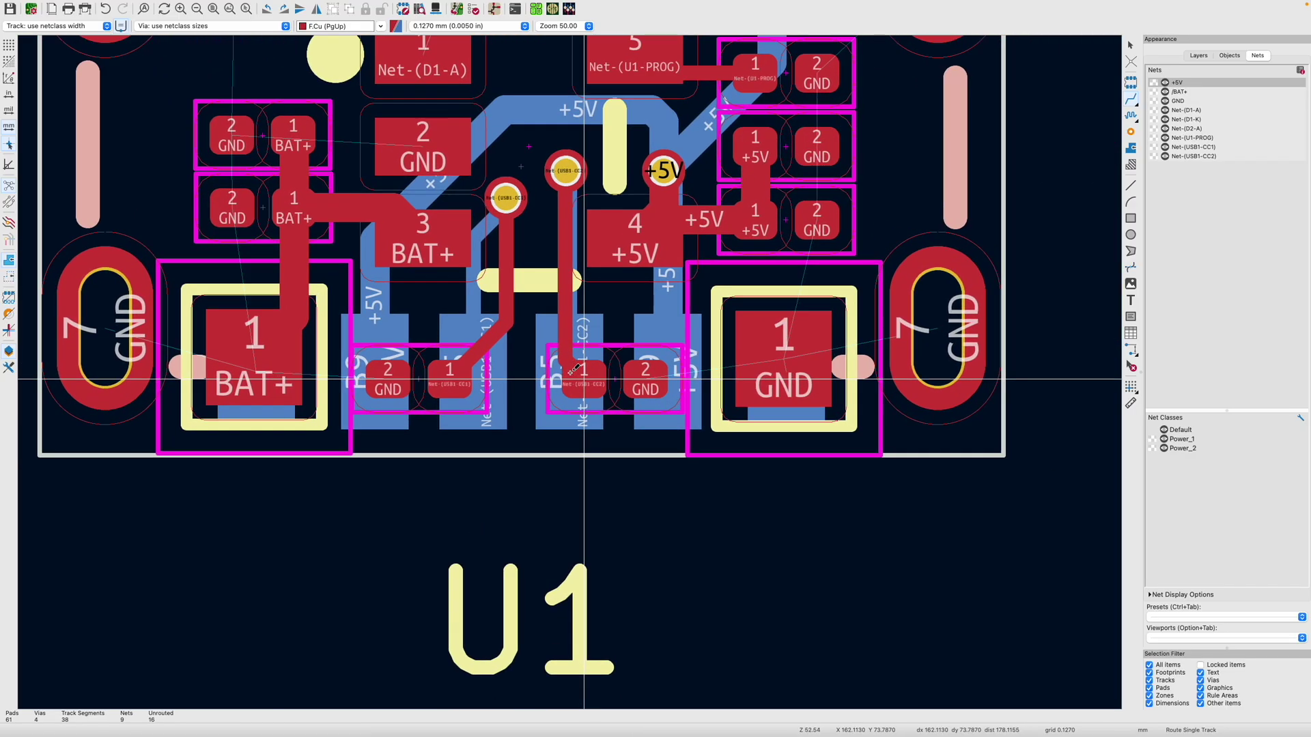
{"action": "scroll", "coordinate": [253, 314], "scroll_direction": "down", "scroll_amount": 2}
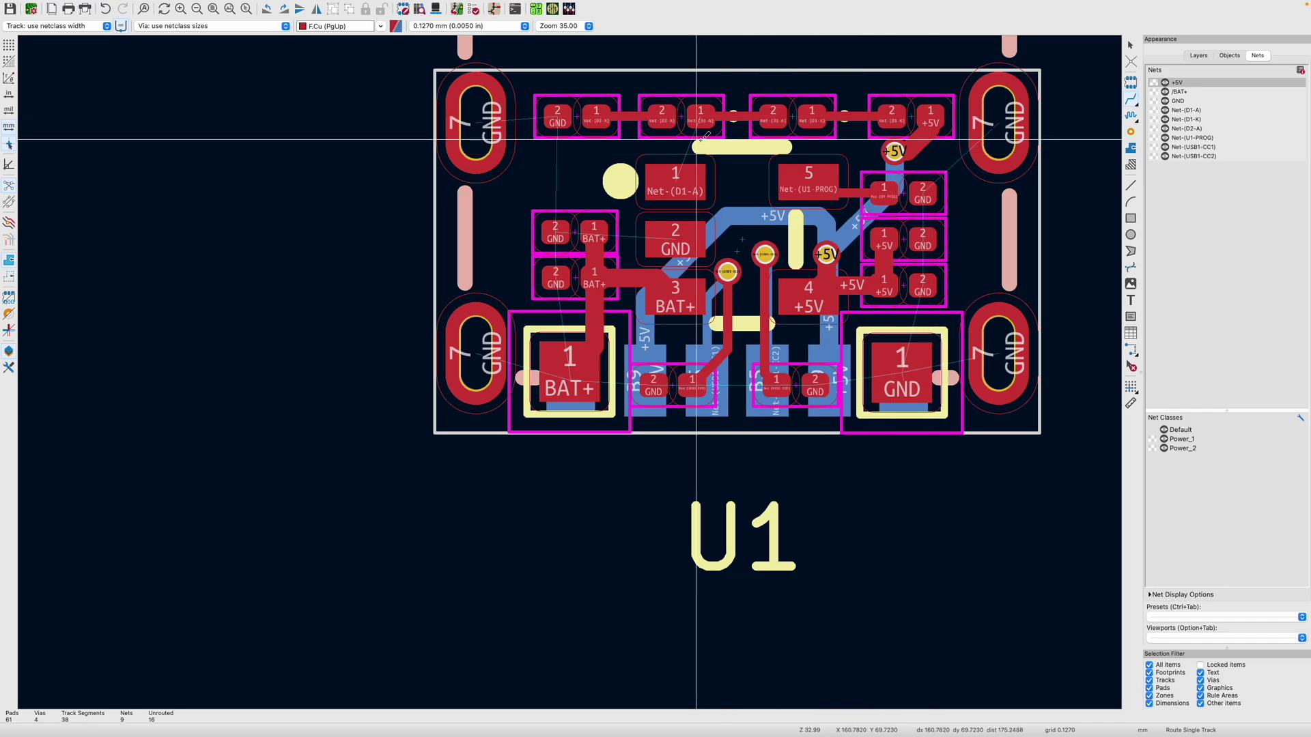
{"action": "scroll", "coordinate": [672, 179], "scroll_direction": "up", "scroll_amount": 3}
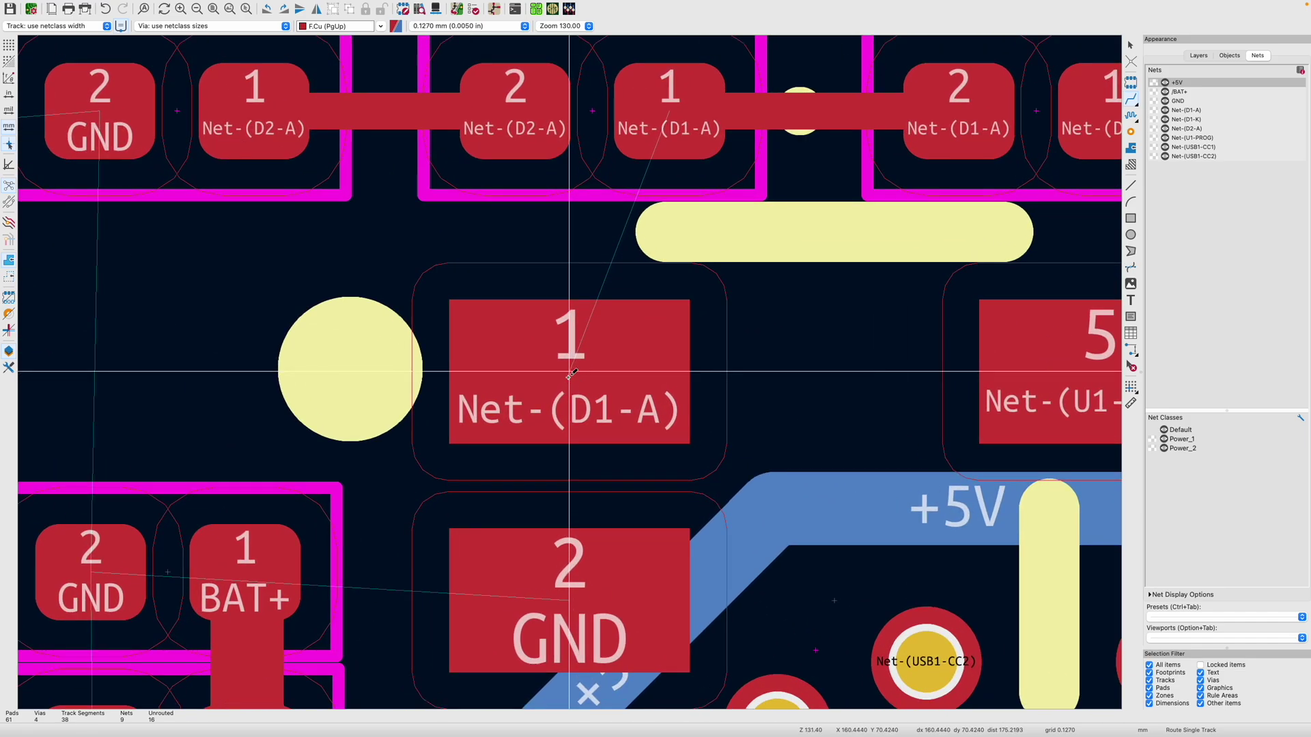
{"action": "scroll", "coordinate": [570, 372], "scroll_direction": "down", "scroll_amount": 2}
{"action": "left_click", "coordinate": [570, 372]}
{"action": "key", "text": "f"}
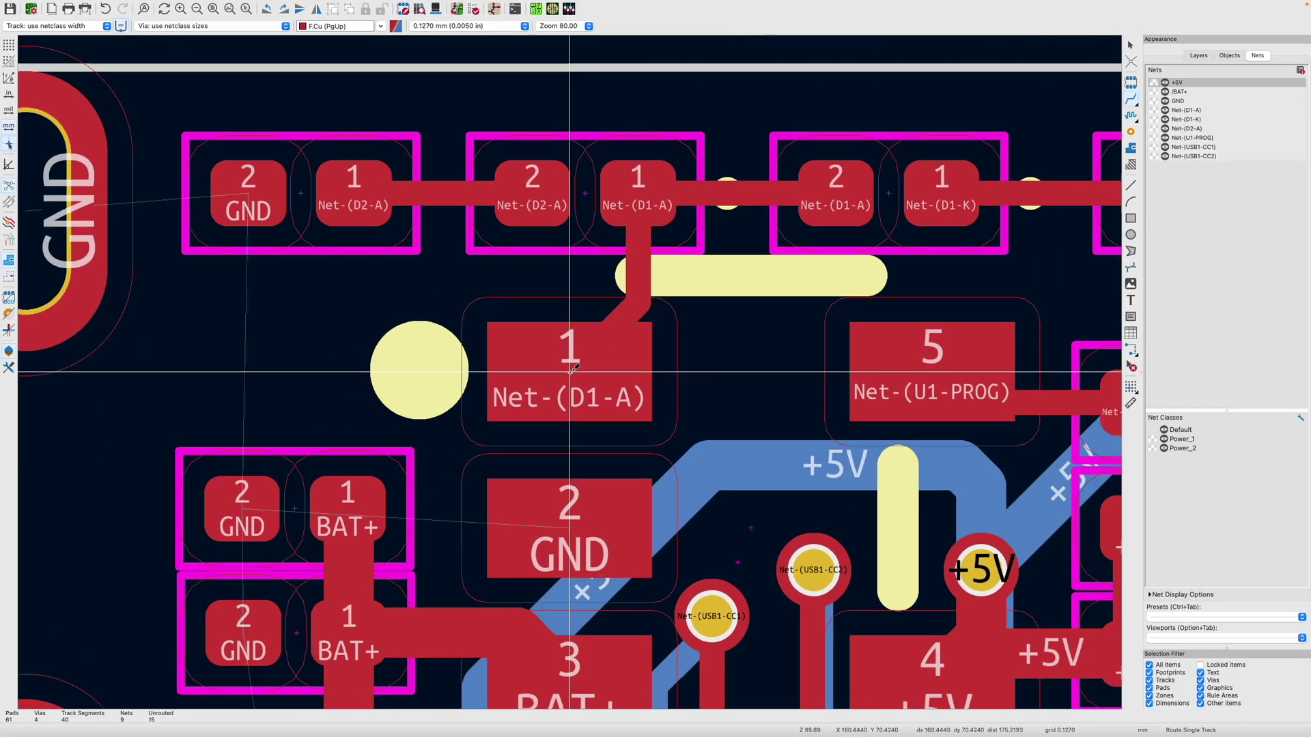
{"action": "scroll", "coordinate": [570, 372], "scroll_direction": "down", "scroll_amount": 3}
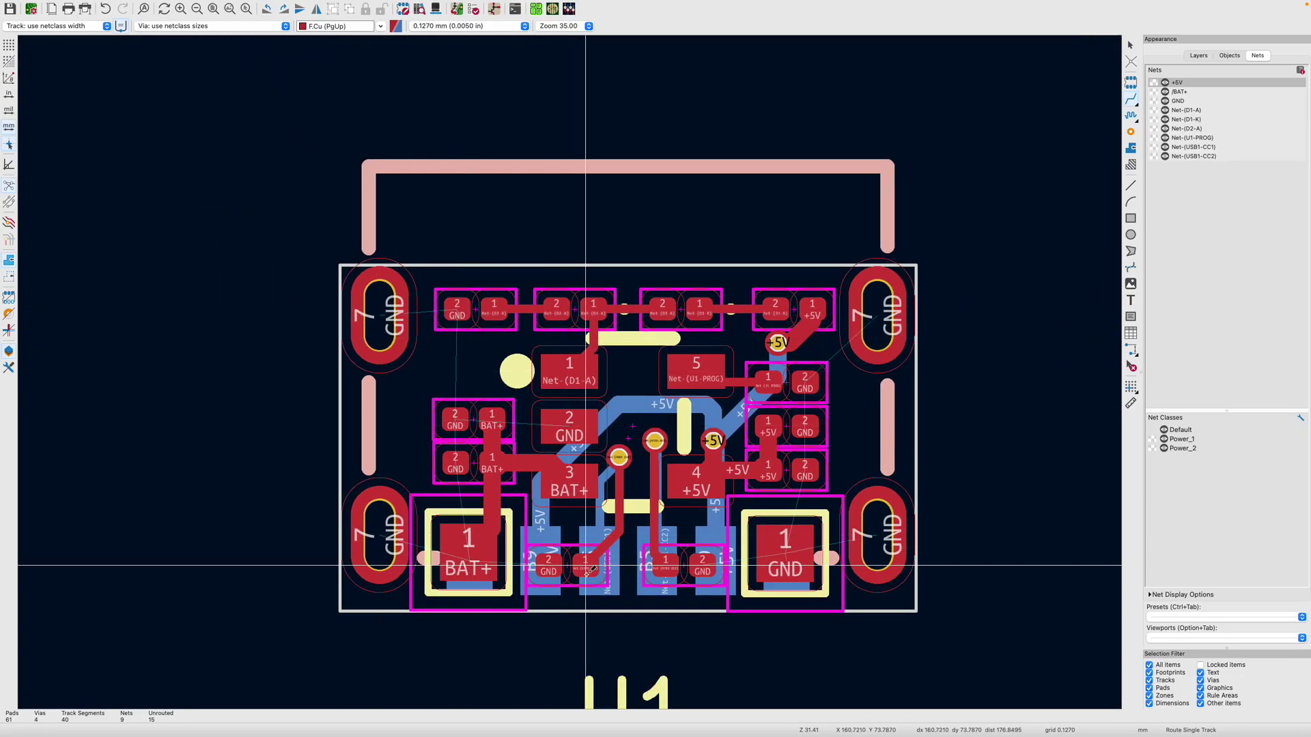
Step: Join the four mounting holes and the nearby GND pads with GND tracks
{"action": "left_click", "coordinate": [785, 554]}
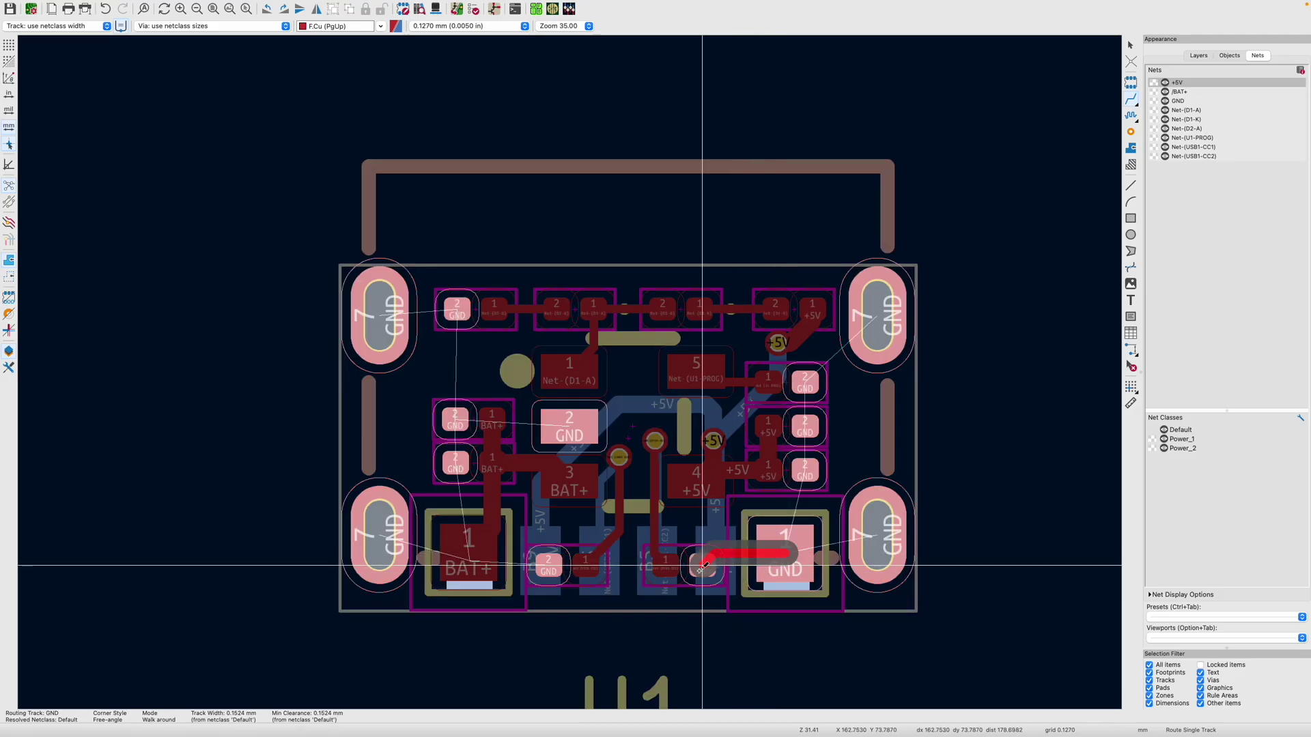
{"action": "left_click", "coordinate": [548, 565]}
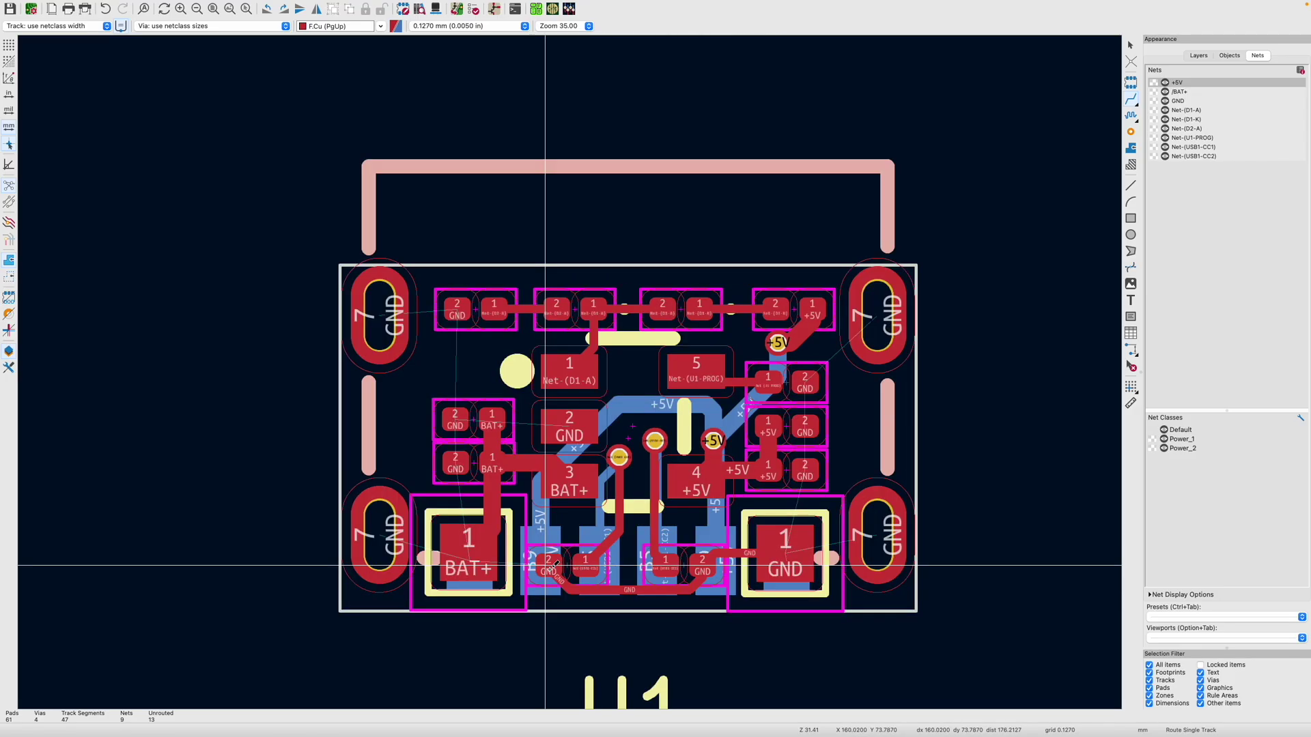
{"action": "left_click", "coordinate": [388, 526]}
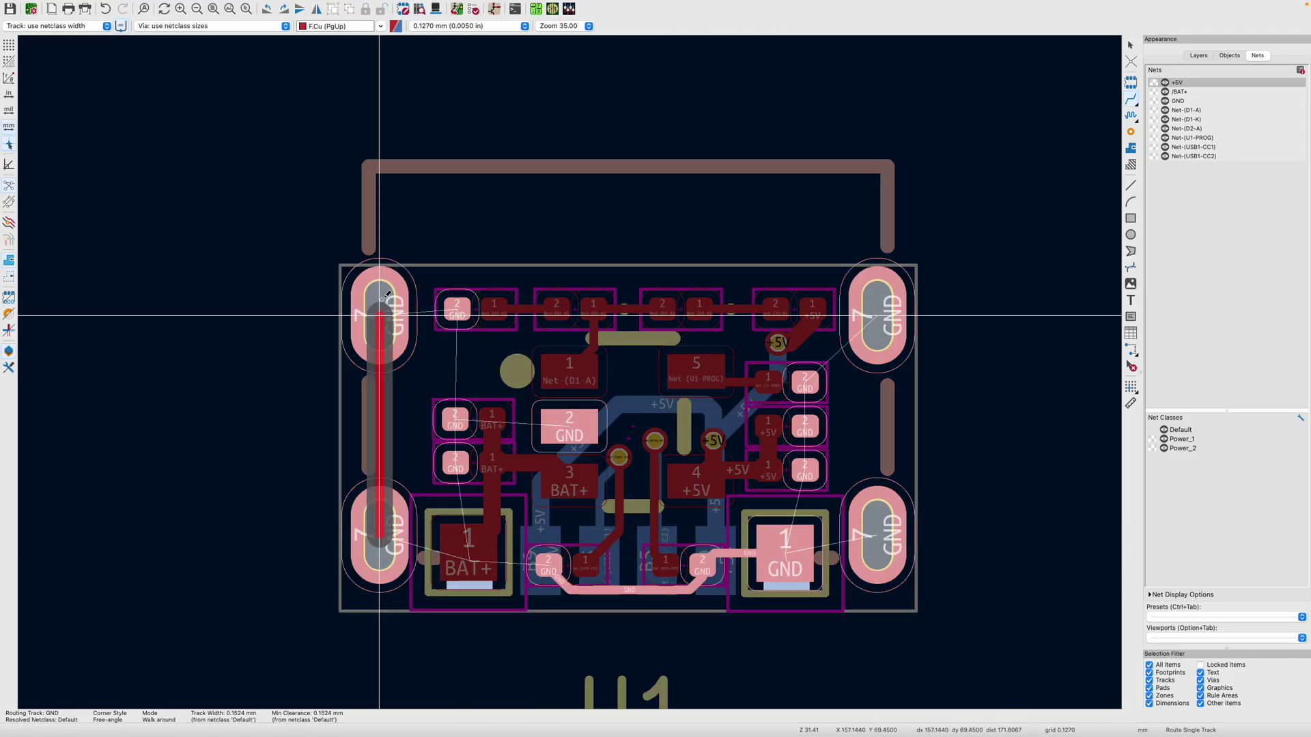
{"action": "left_click", "coordinate": [381, 315]}
{"action": "left_click", "coordinate": [879, 534]}
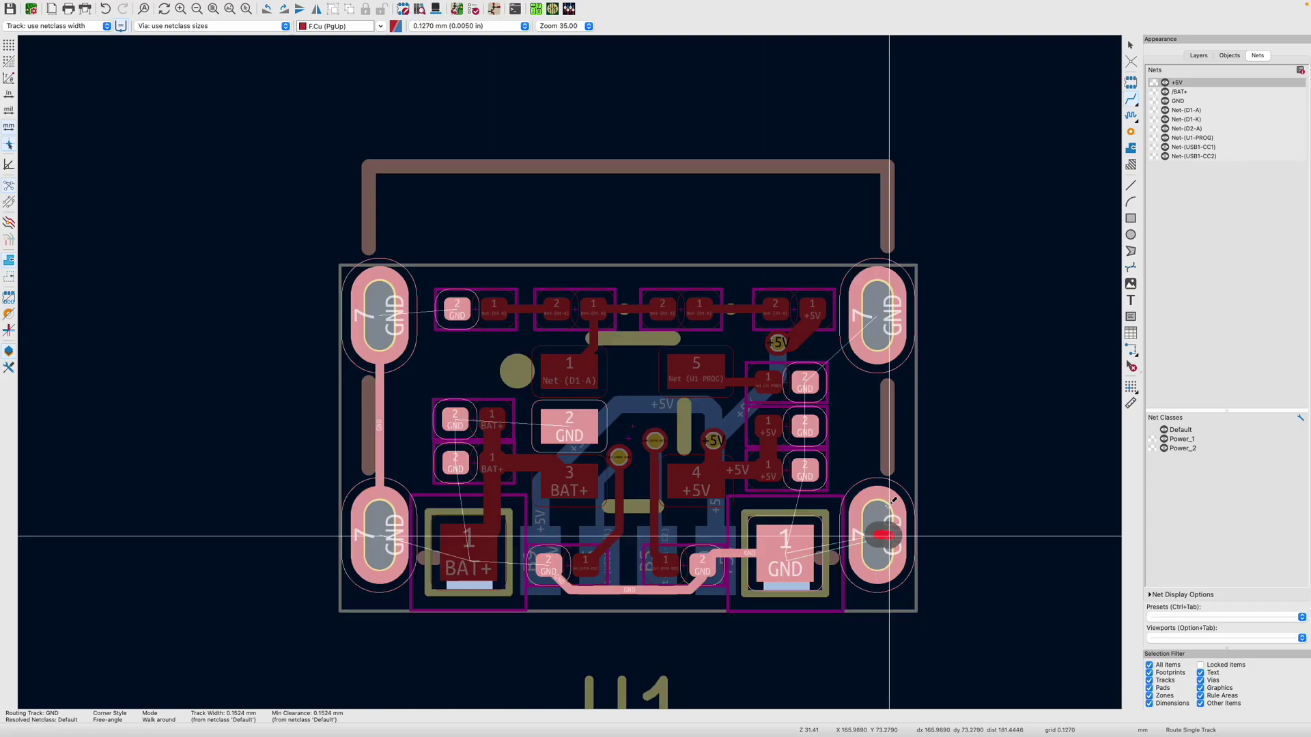
{"action": "left_click", "coordinate": [877, 314]}
{"action": "left_click", "coordinate": [879, 534]}
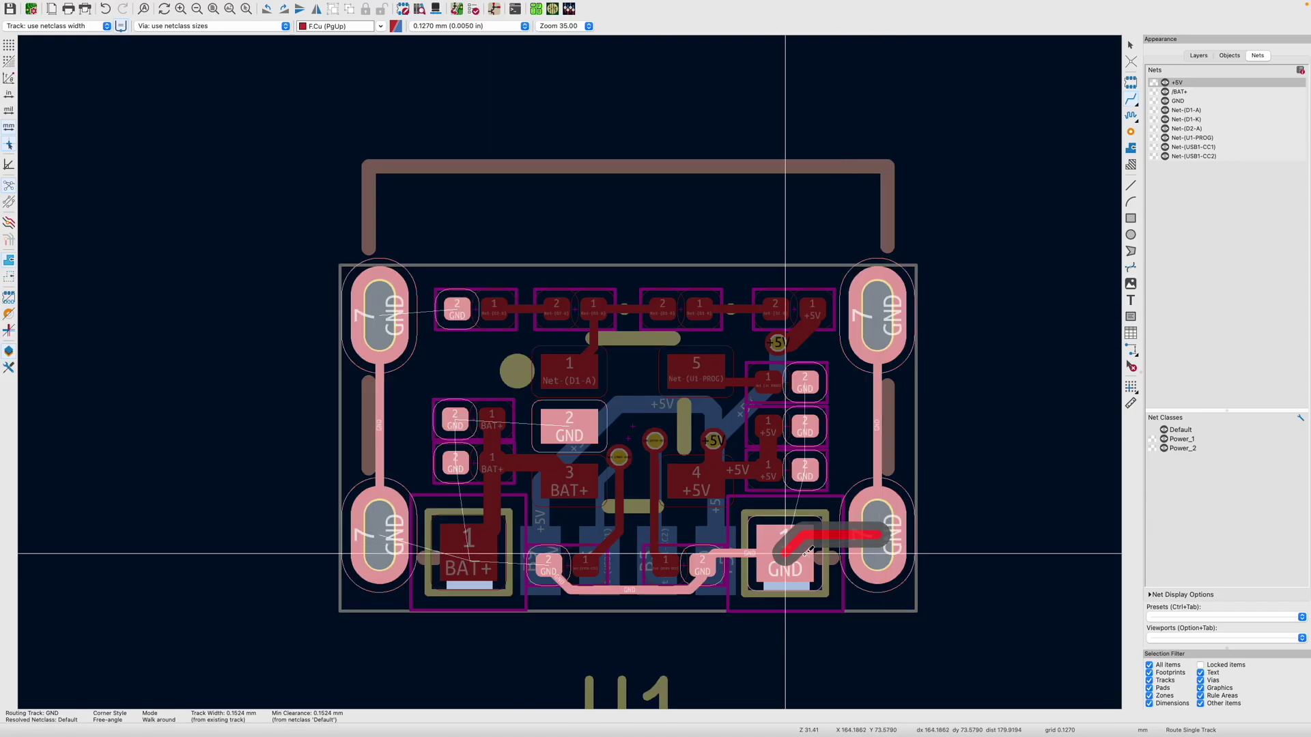
{"action": "left_click", "coordinate": [806, 551]}
{"action": "left_click", "coordinate": [548, 565]}
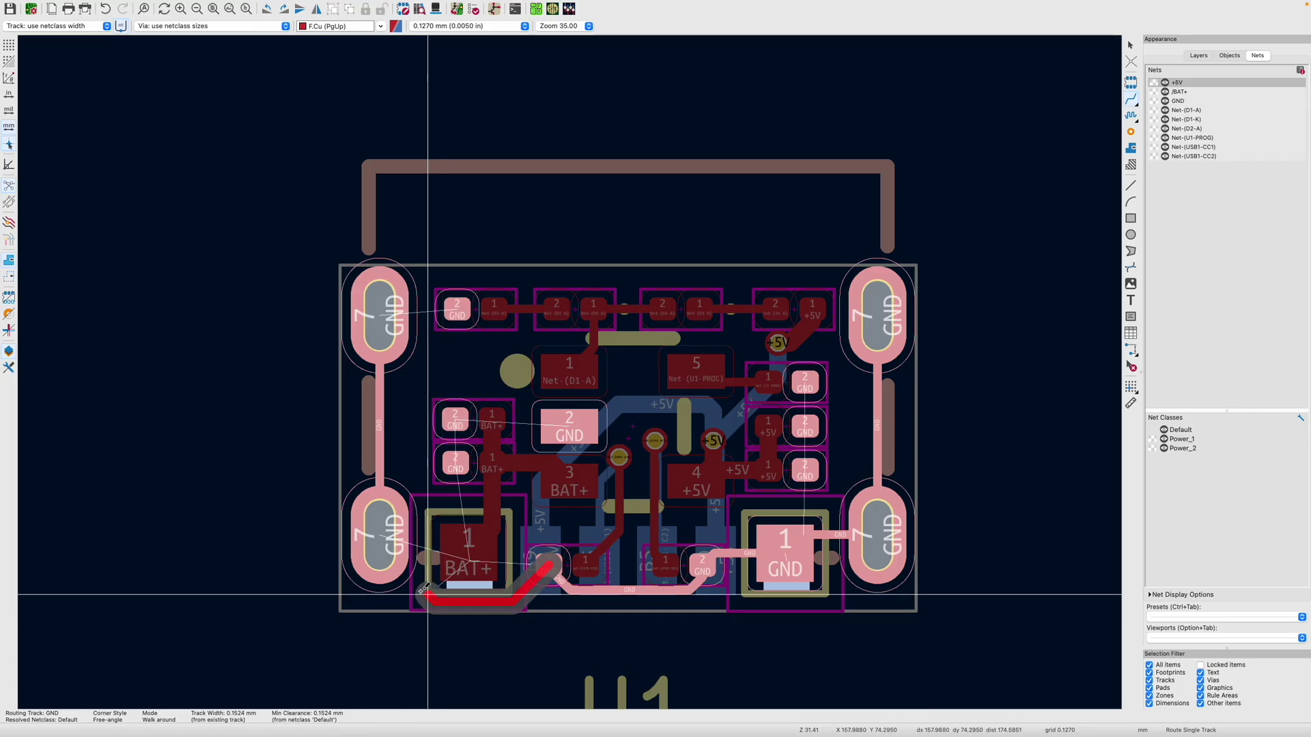
{"action": "left_click", "coordinate": [388, 546]}
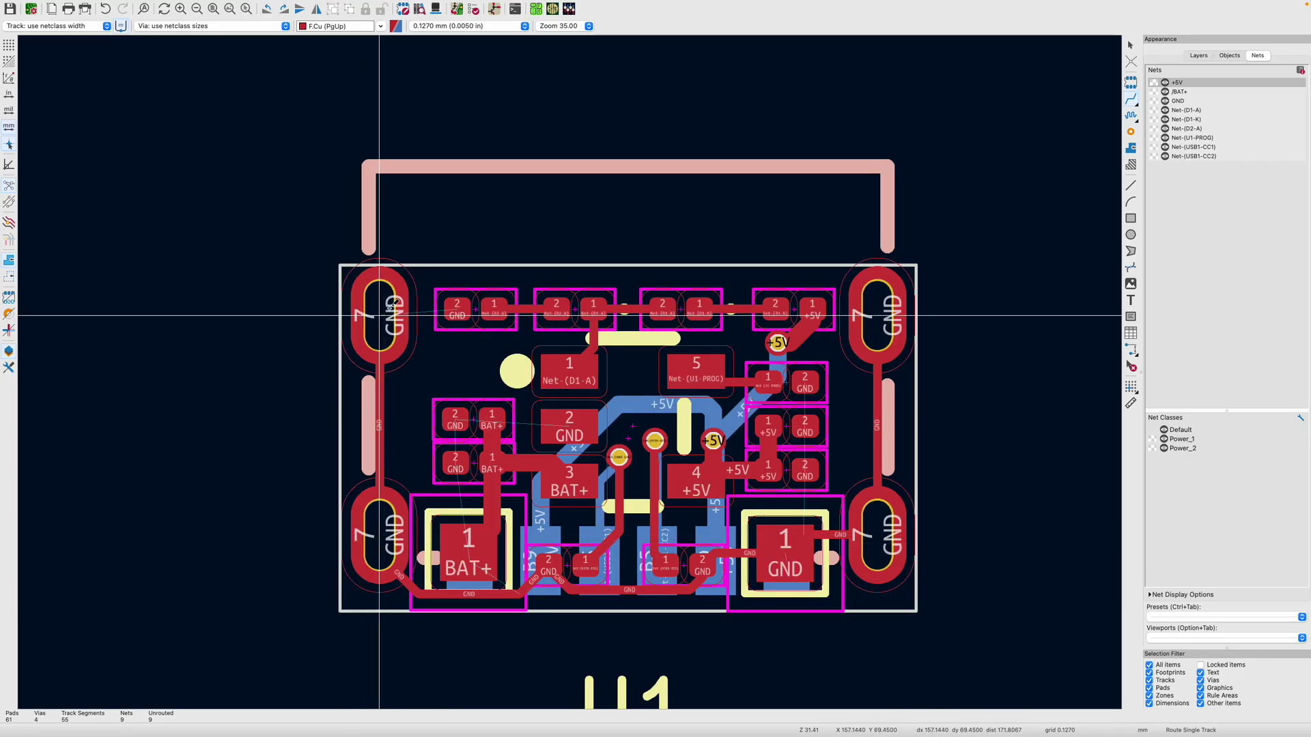
{"action": "left_click", "coordinate": [379, 315]}
{"action": "left_click", "coordinate": [456, 307]}
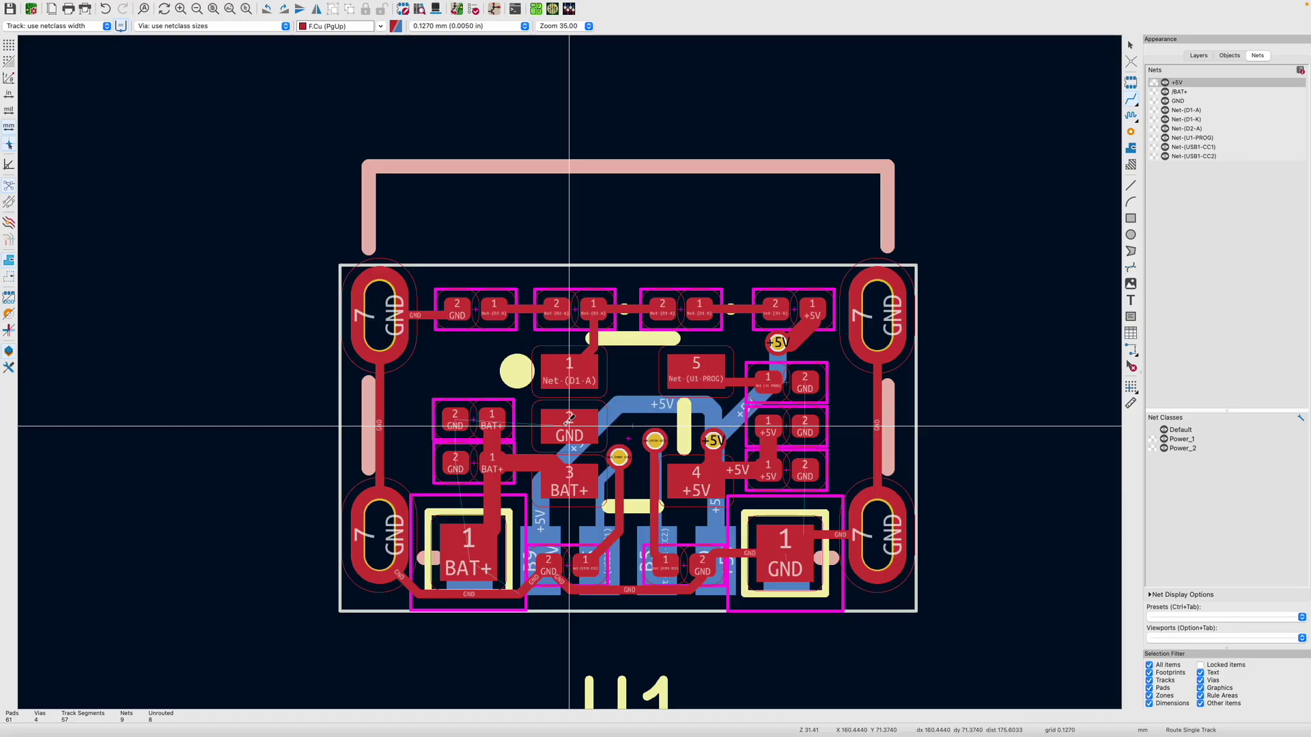
Step: Route U1's central GND pad with 0.305 mm tracks to two new GND vias and save
{"action": "left_click", "coordinate": [568, 425]}
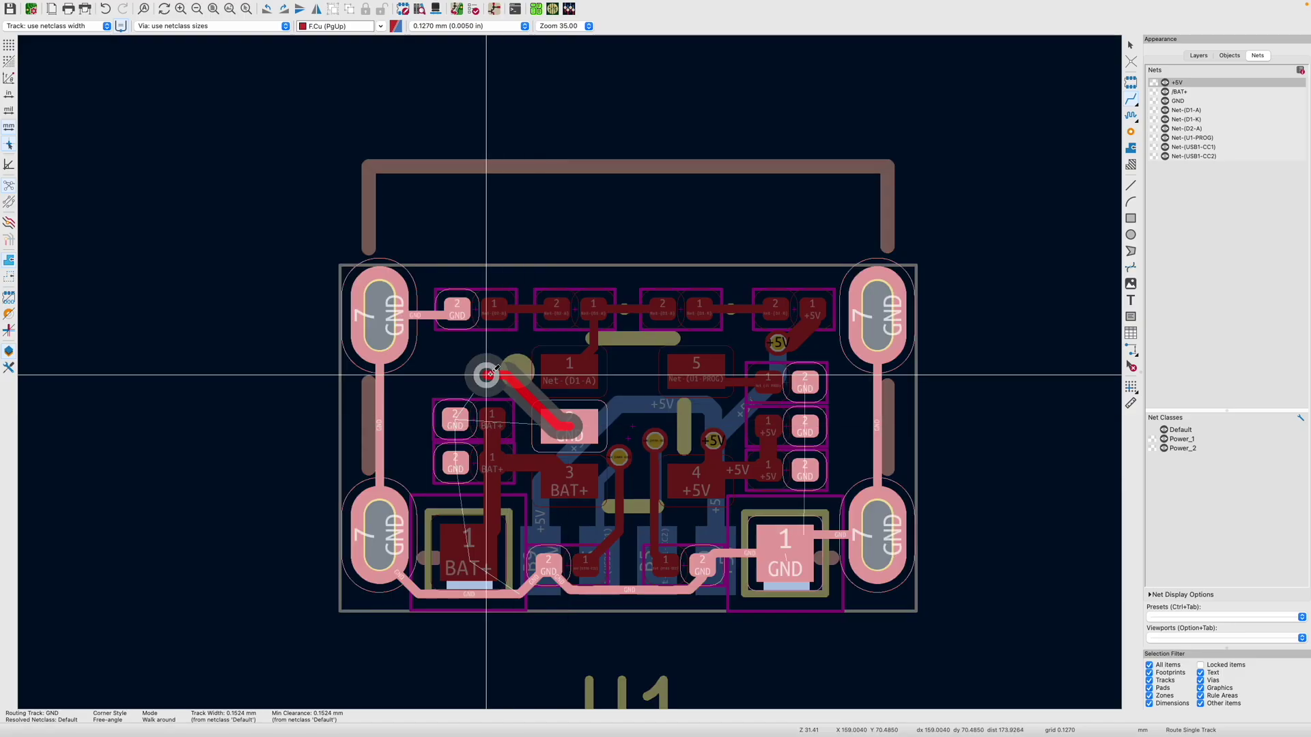
{"action": "key", "text": "Escape"}
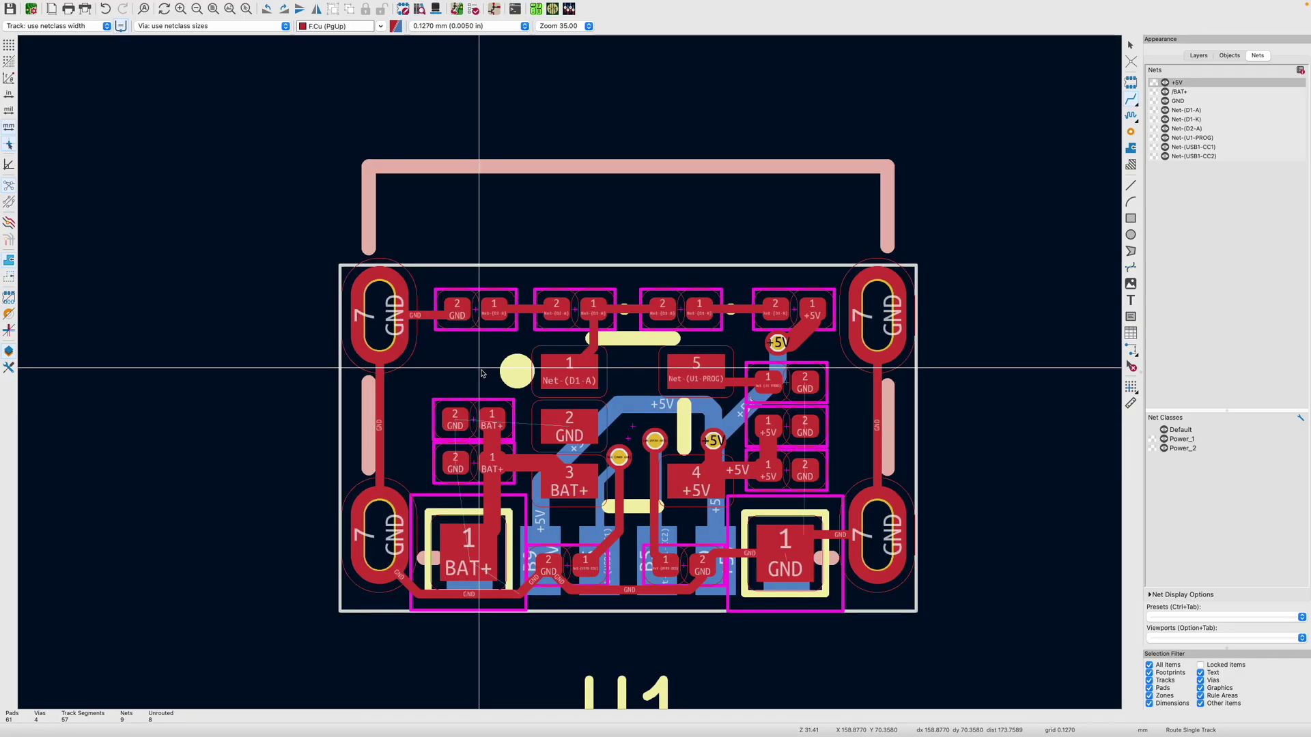
{"action": "key", "text": "ctrl+s"}
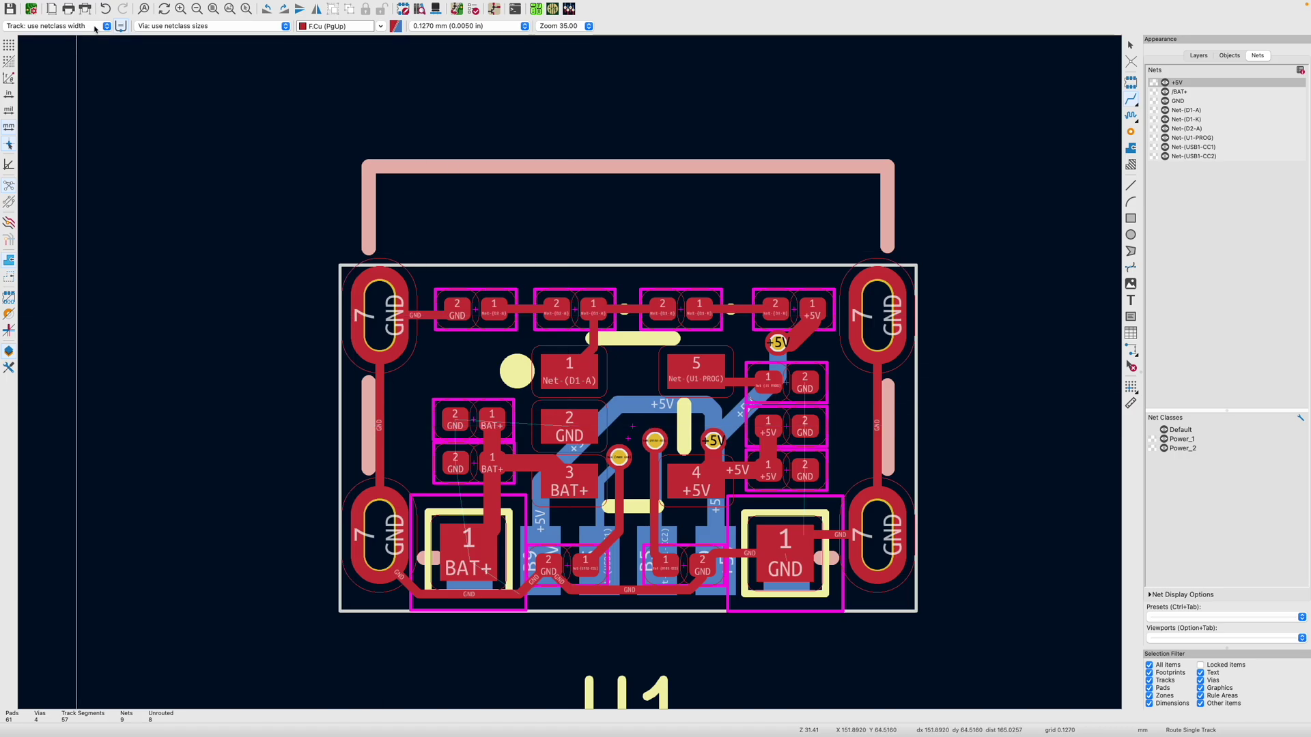
{"action": "left_click", "coordinate": [95, 27]}
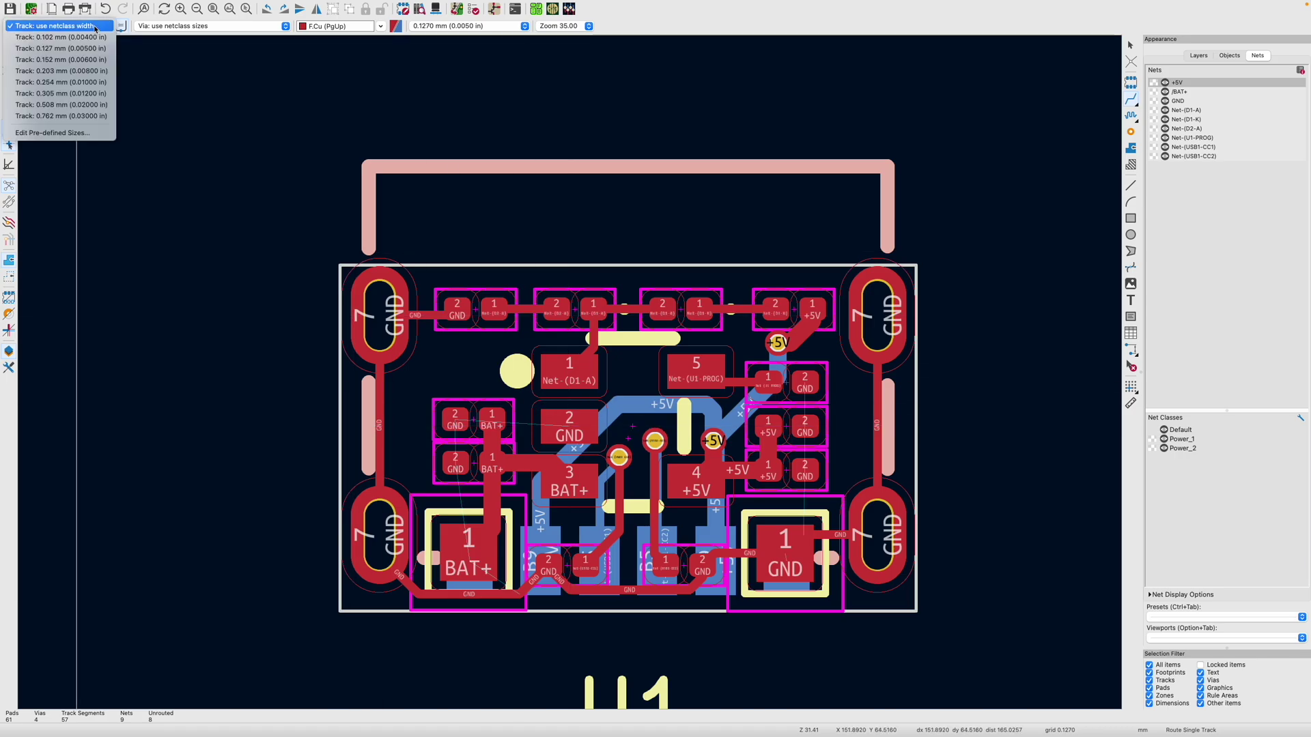
{"action": "left_click", "coordinate": [65, 93]}
{"action": "left_click", "coordinate": [566, 426]}
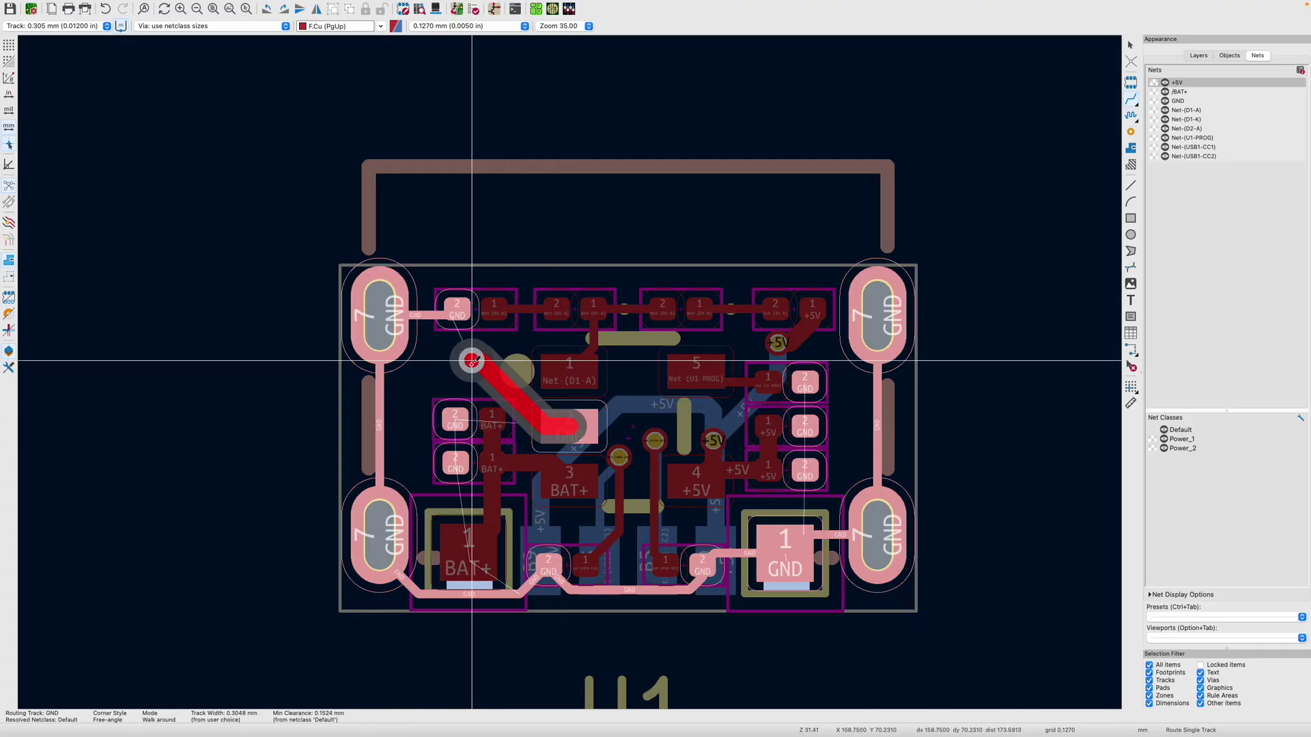
{"action": "key", "text": "v"}
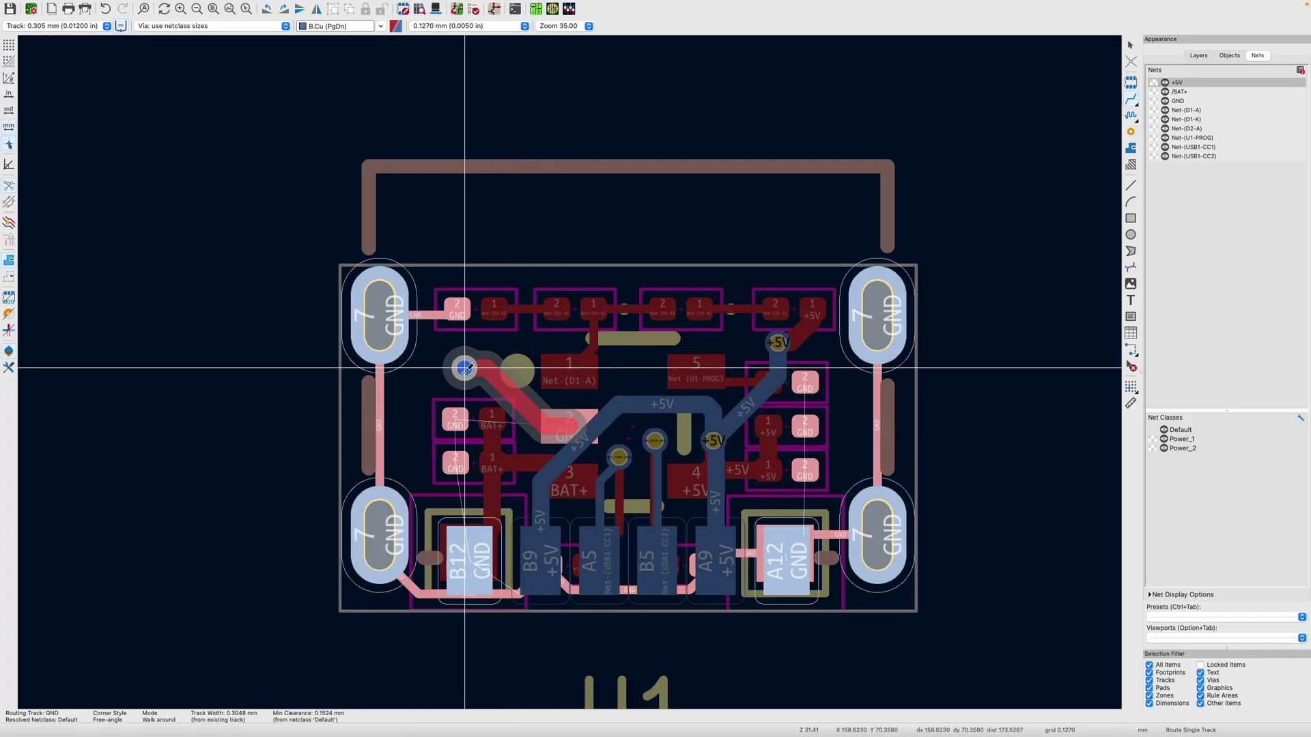
{"action": "double_click", "coordinate": [465, 368]}
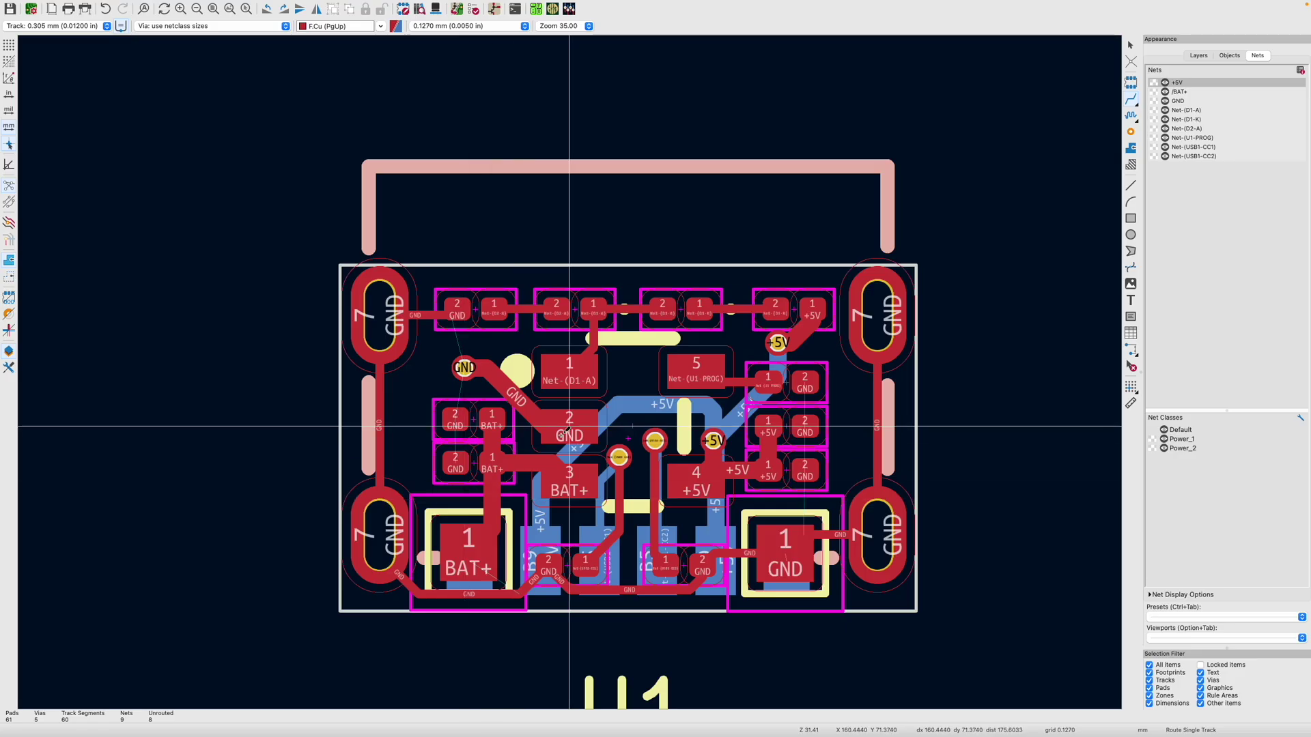
{"action": "left_click", "coordinate": [569, 426]}
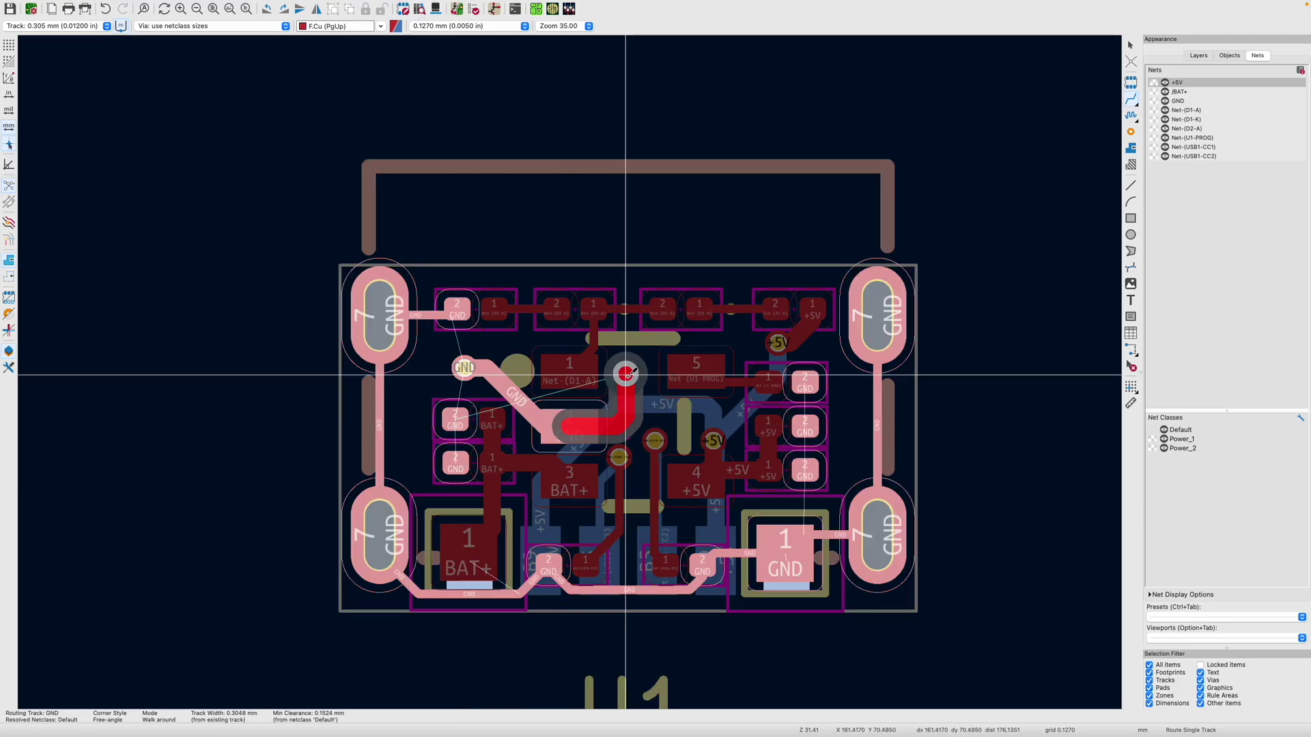
{"action": "left_click", "coordinate": [634, 374]}
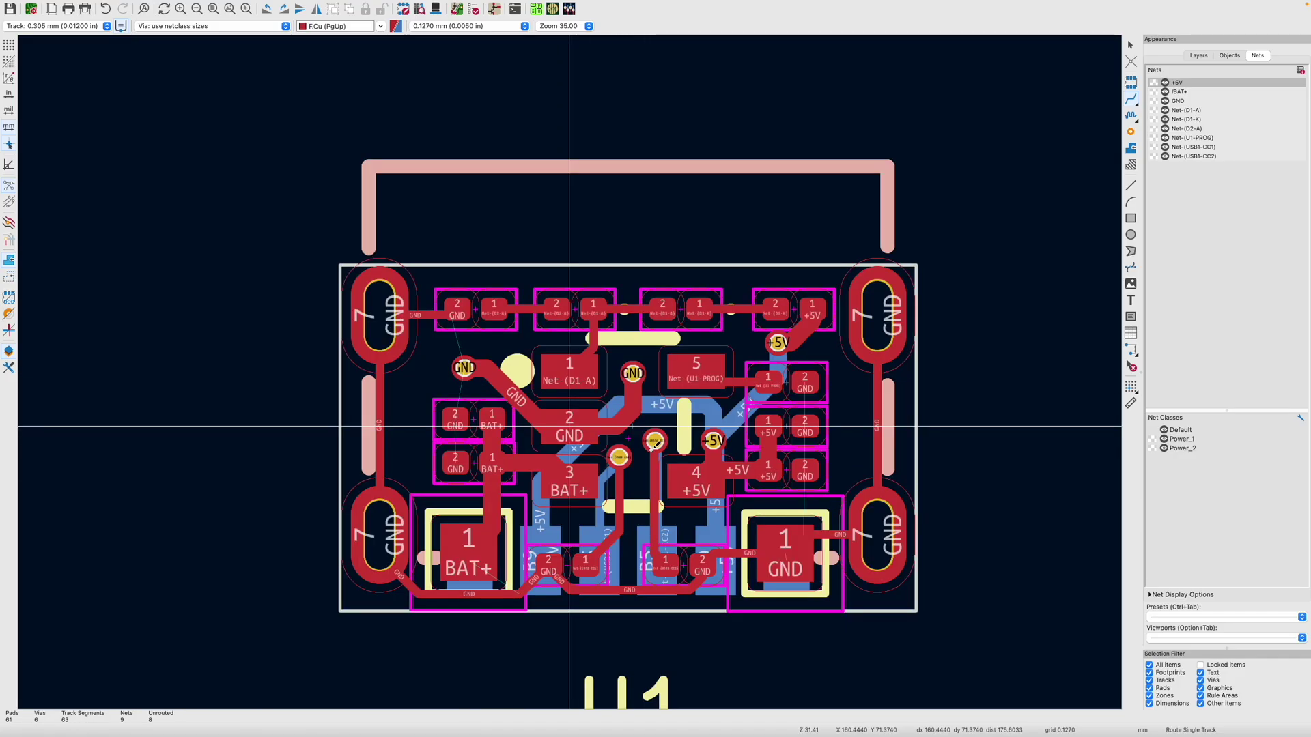
{"action": "key", "text": "super+s"}
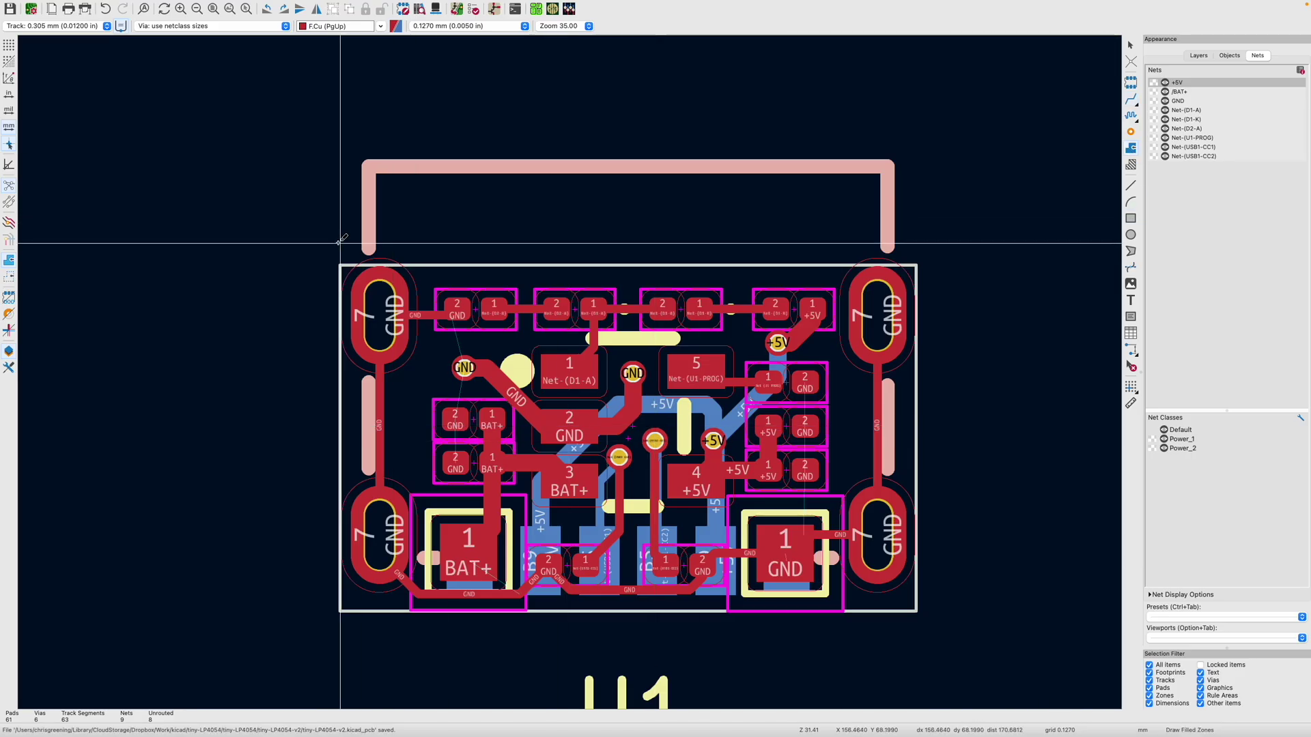
Step: Draw a GND copper zone over the whole board outline on F.Cu and B.Cu
{"action": "left_click", "coordinate": [341, 265]}
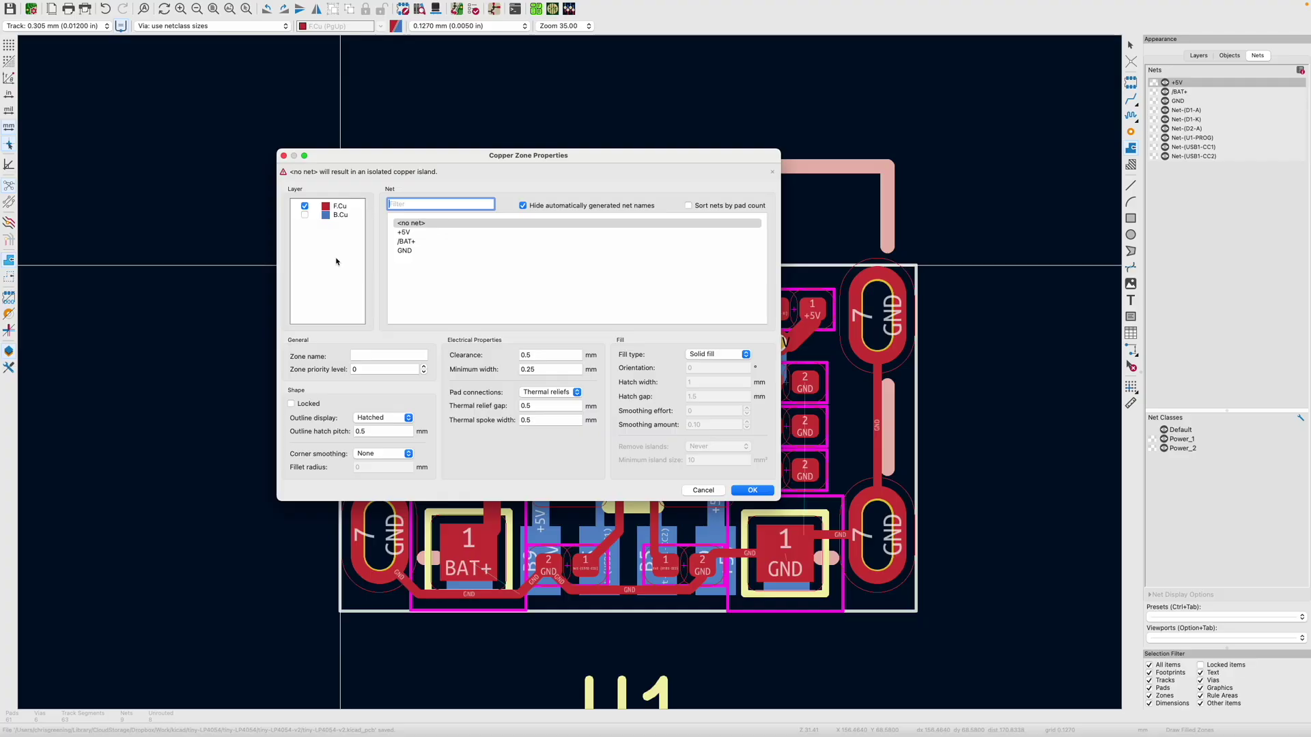
{"action": "left_click", "coordinate": [399, 250]}
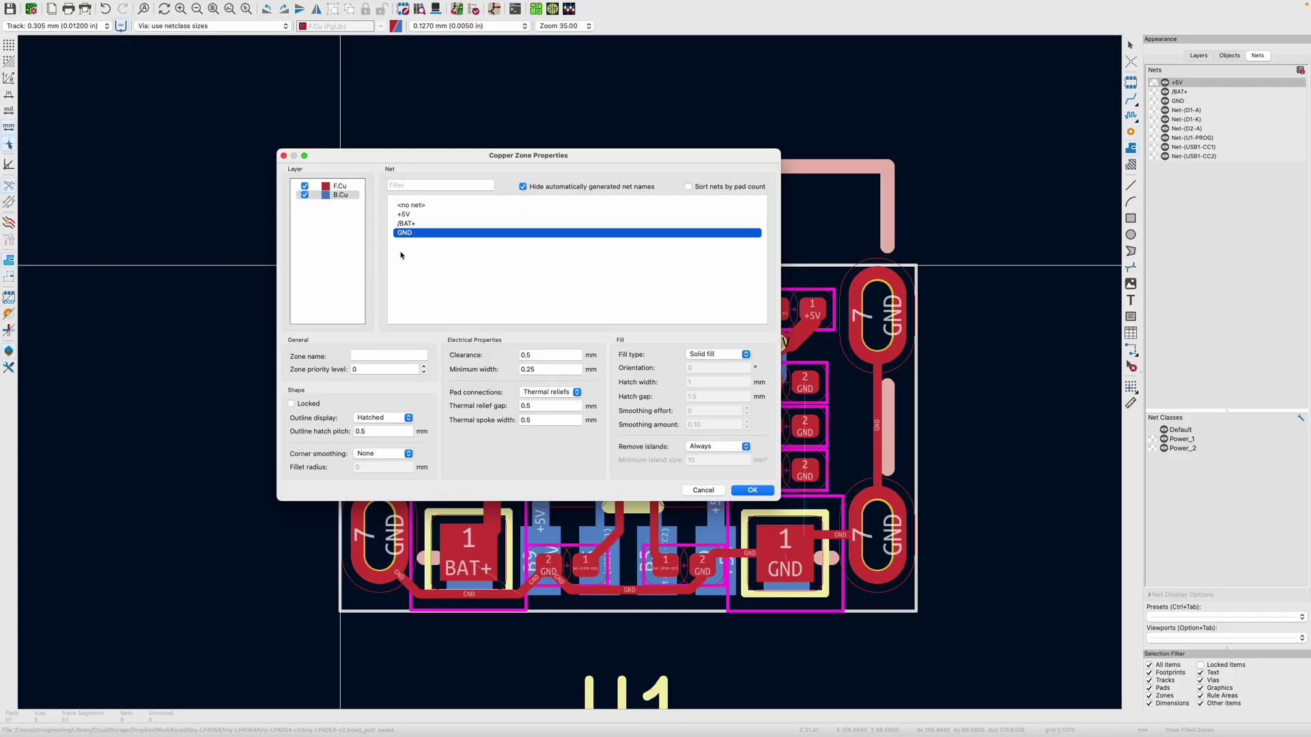
{"action": "key", "text": "Return"}
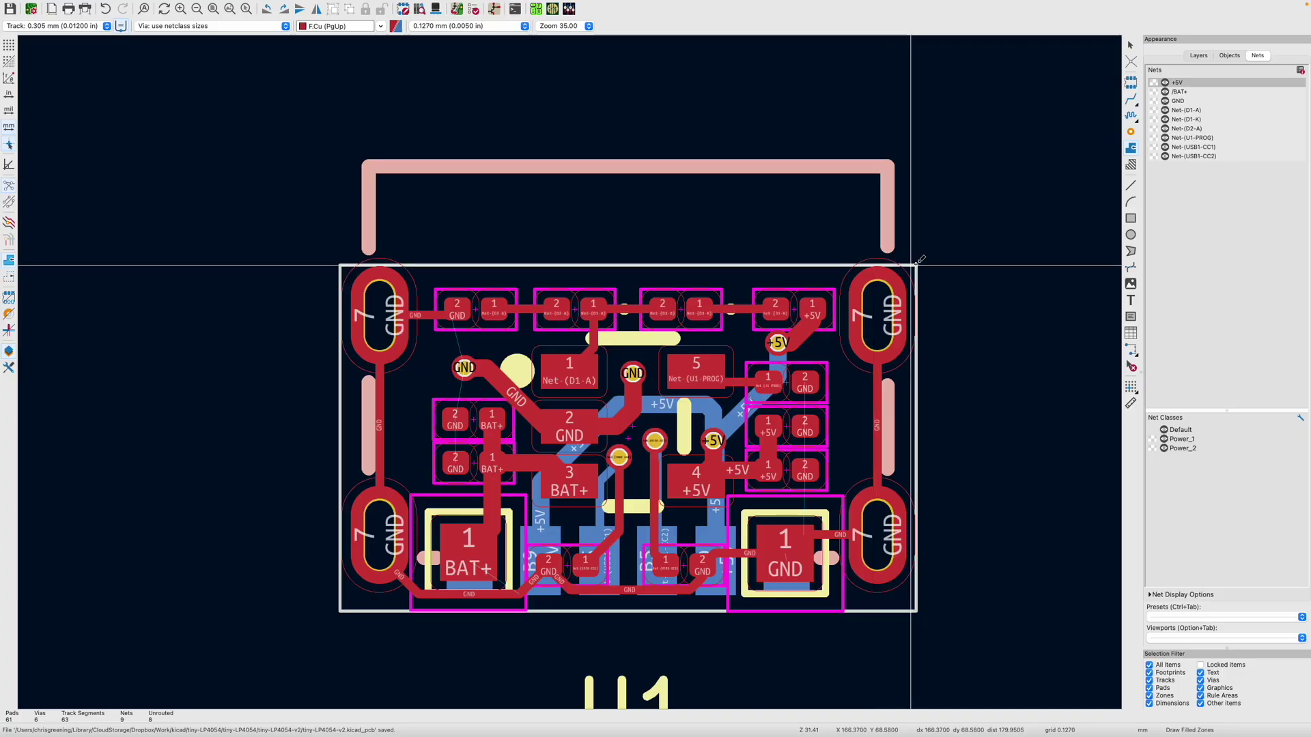
{"action": "left_click", "coordinate": [918, 264]}
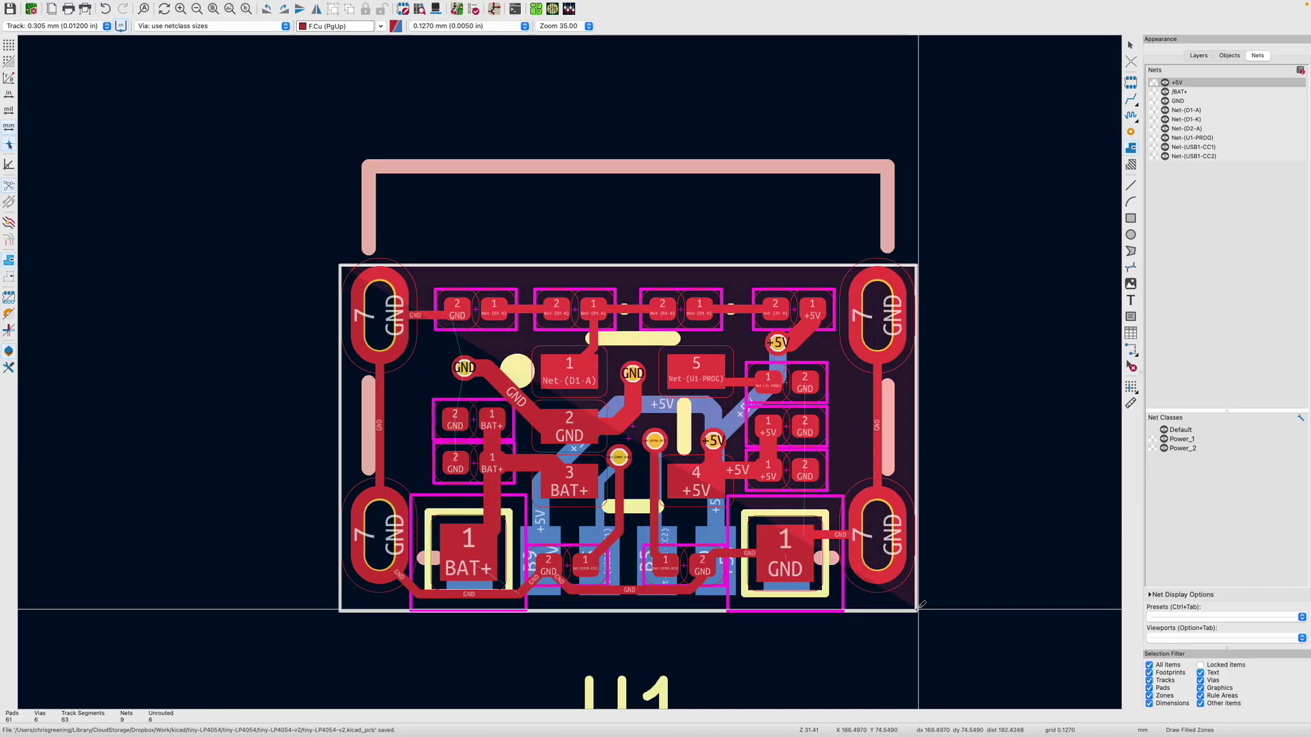
{"action": "left_click", "coordinate": [915, 608]}
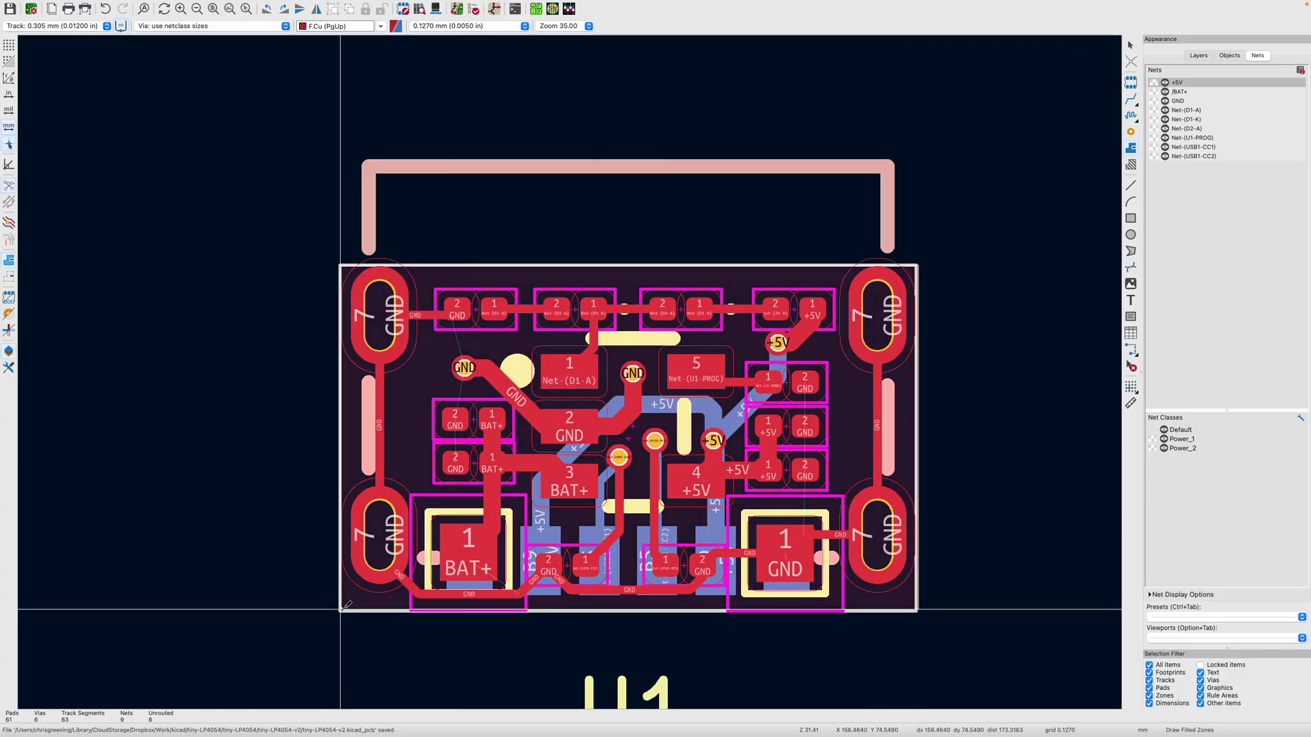
{"action": "double_click", "coordinate": [344, 606]}
Step: Delete the U1 reference text and recentre the view on the board
{"action": "scroll", "coordinate": [343, 606], "scroll_direction": "down", "scroll_amount": 3}
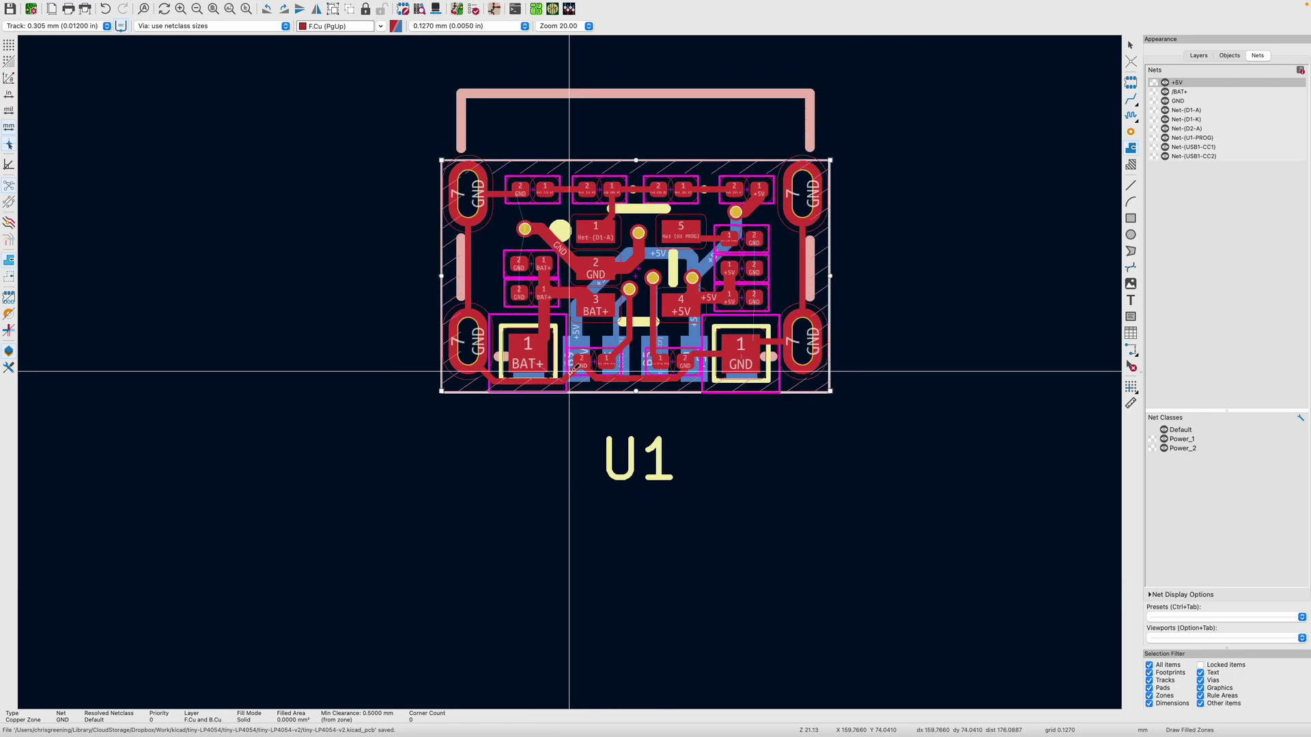
{"action": "left_click", "coordinate": [609, 455]}
{"action": "key", "text": "Delete"}
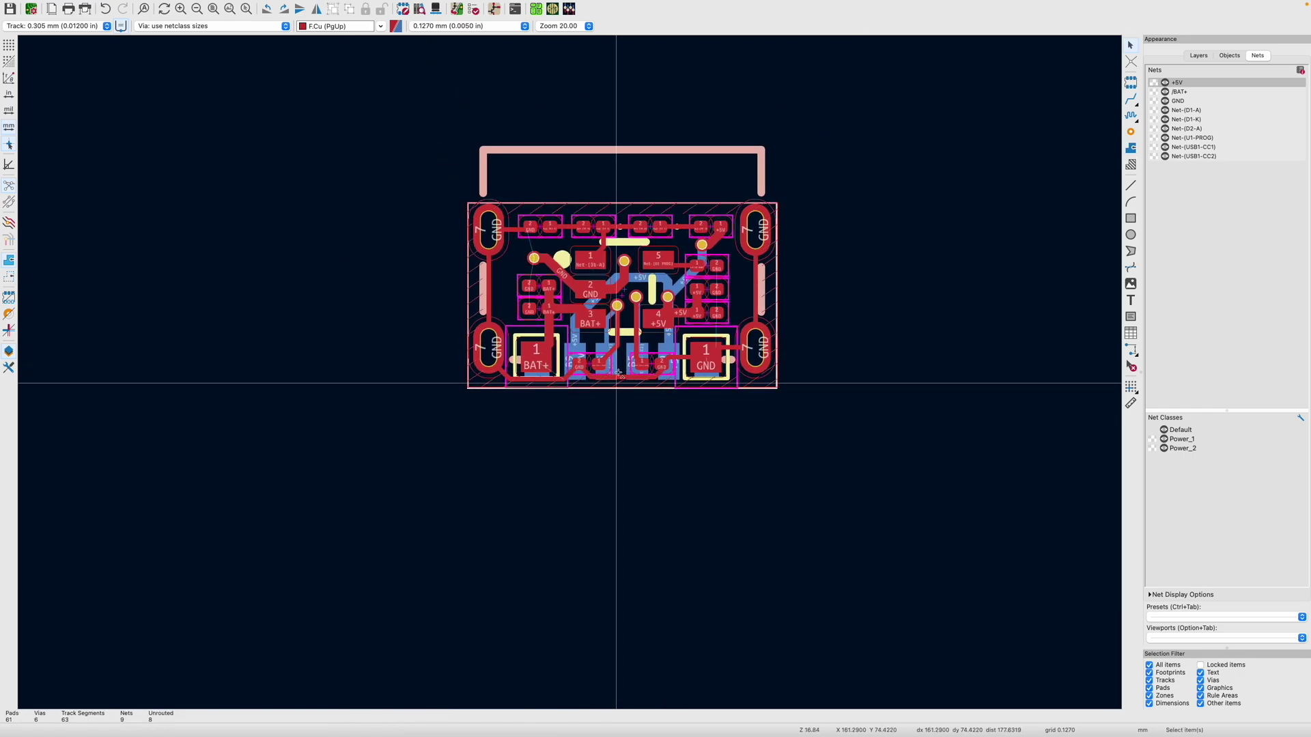
{"action": "key", "text": "F4"}
{"action": "scroll", "coordinate": [571, 375], "scroll_direction": "up", "scroll_amount": 3}
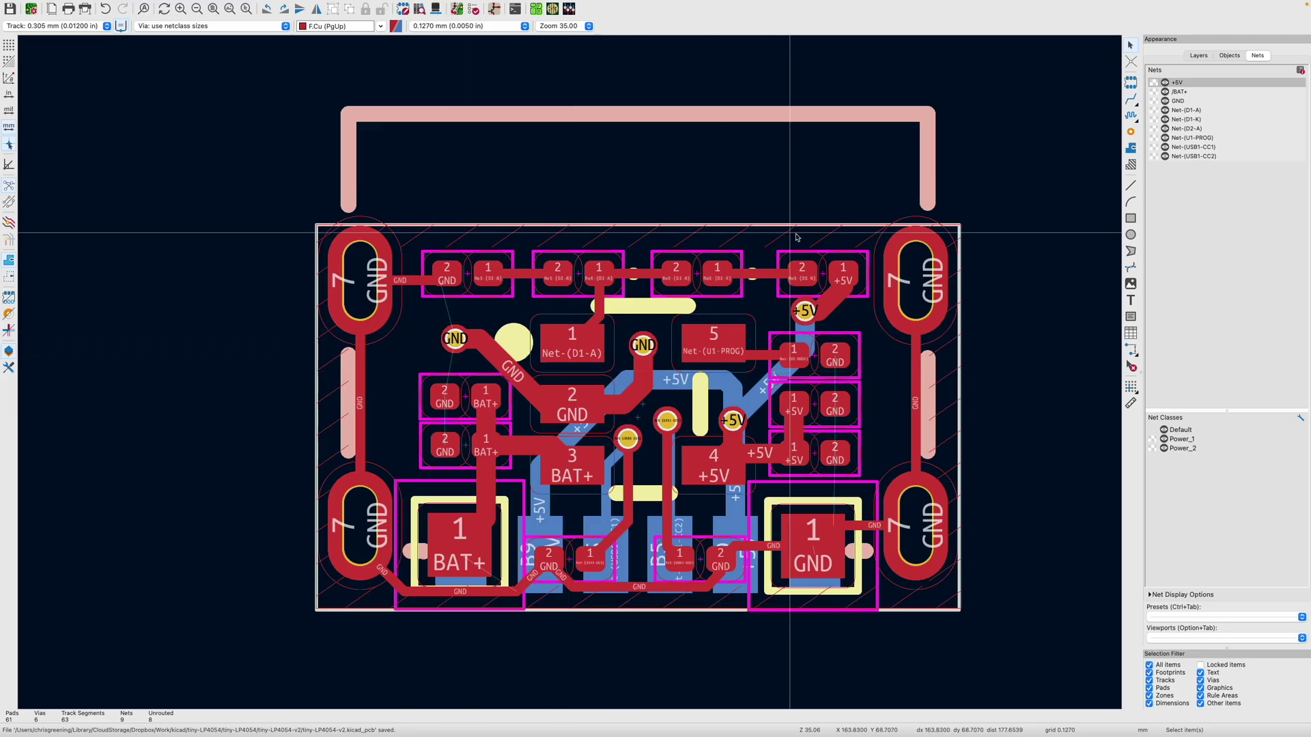
Step: Route GND from the upper-left mounting hole and link the lower-left GND pad to the GND via
{"action": "key", "text": "x"}
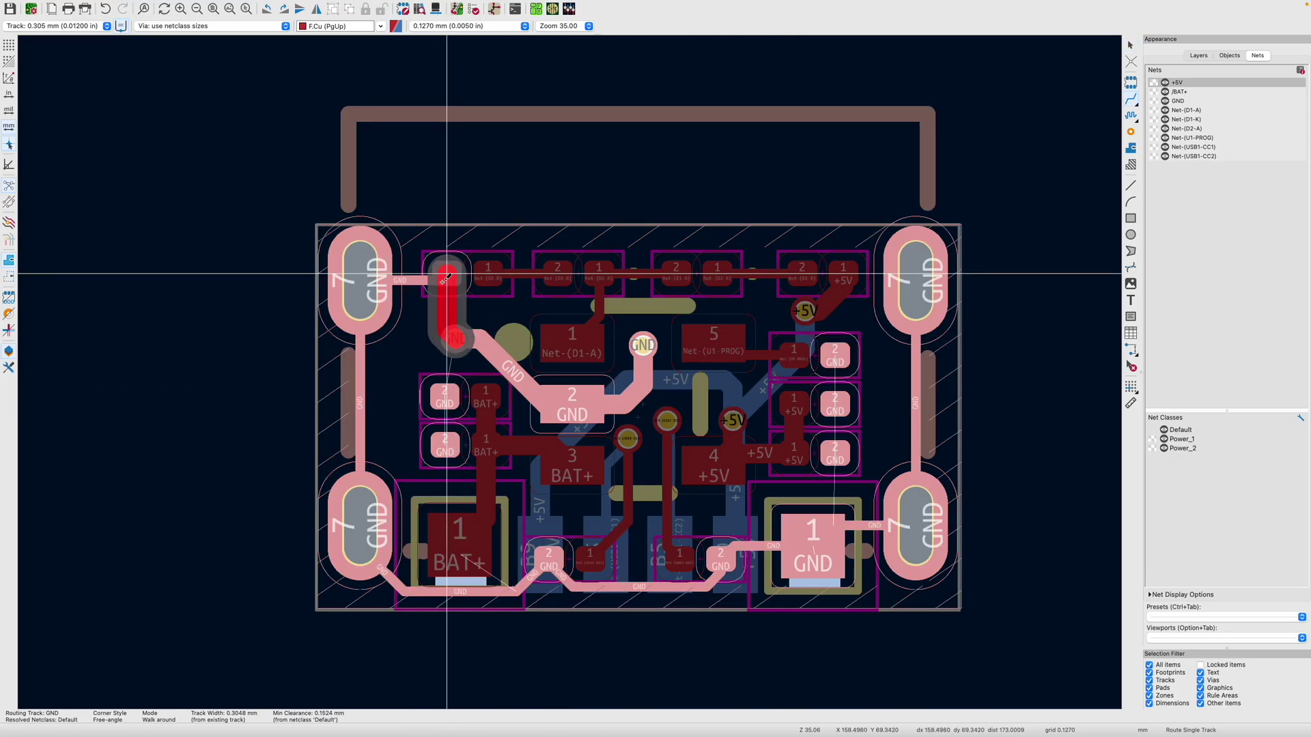
{"action": "left_click", "coordinate": [360, 281]}
{"action": "left_click", "coordinate": [444, 445]}
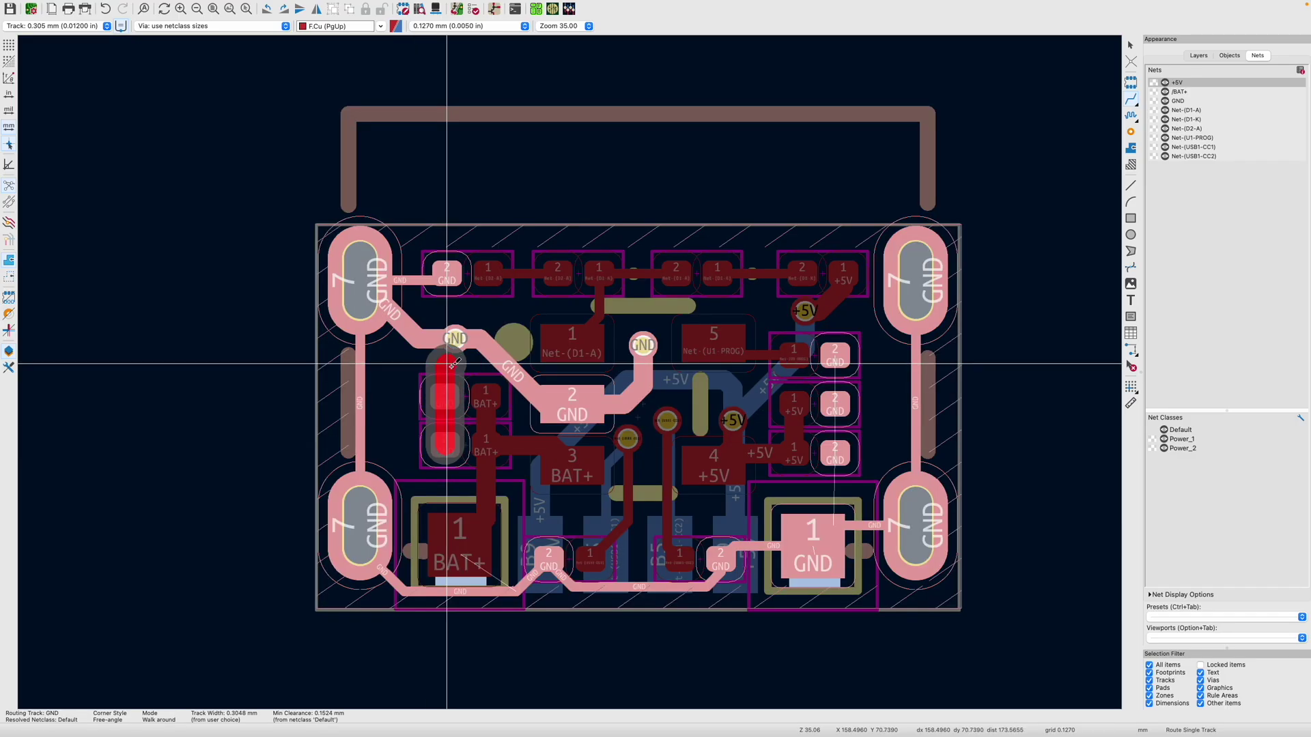
{"action": "left_click", "coordinate": [454, 339]}
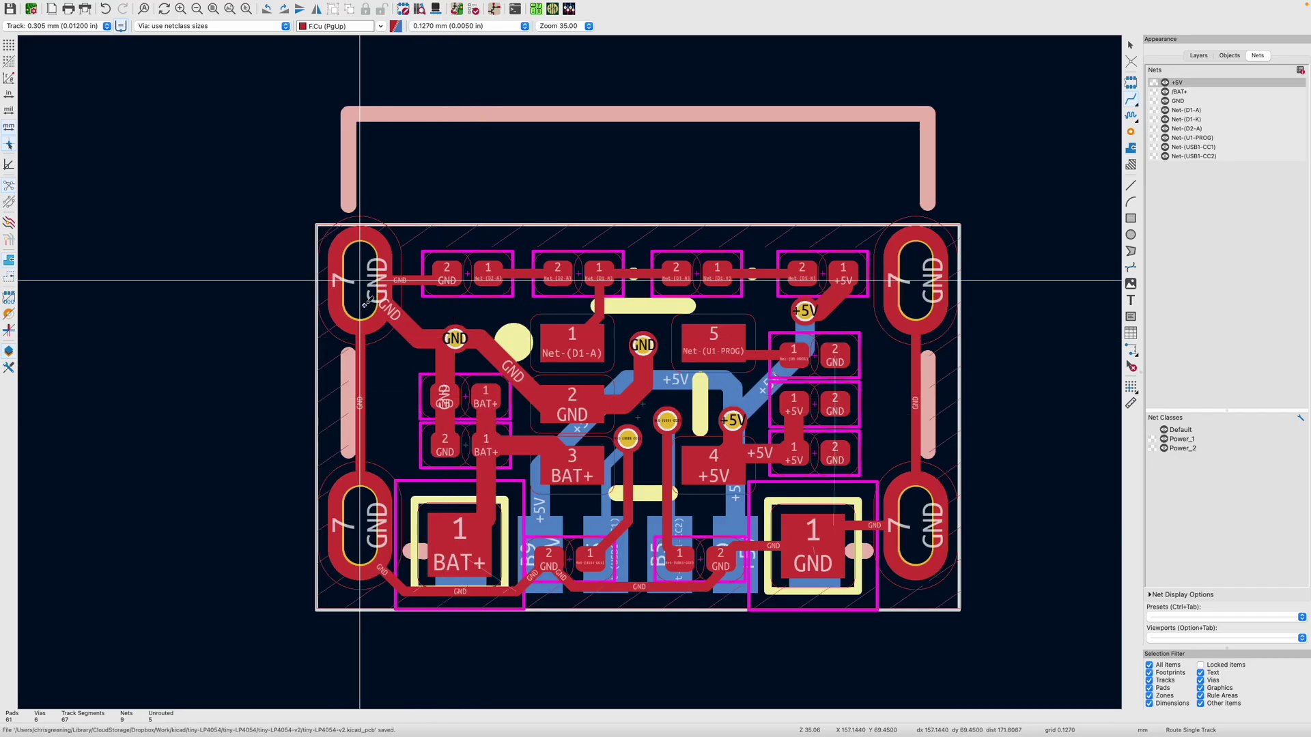
{"action": "left_click", "coordinate": [360, 281]}
{"action": "key", "text": "Escape"}
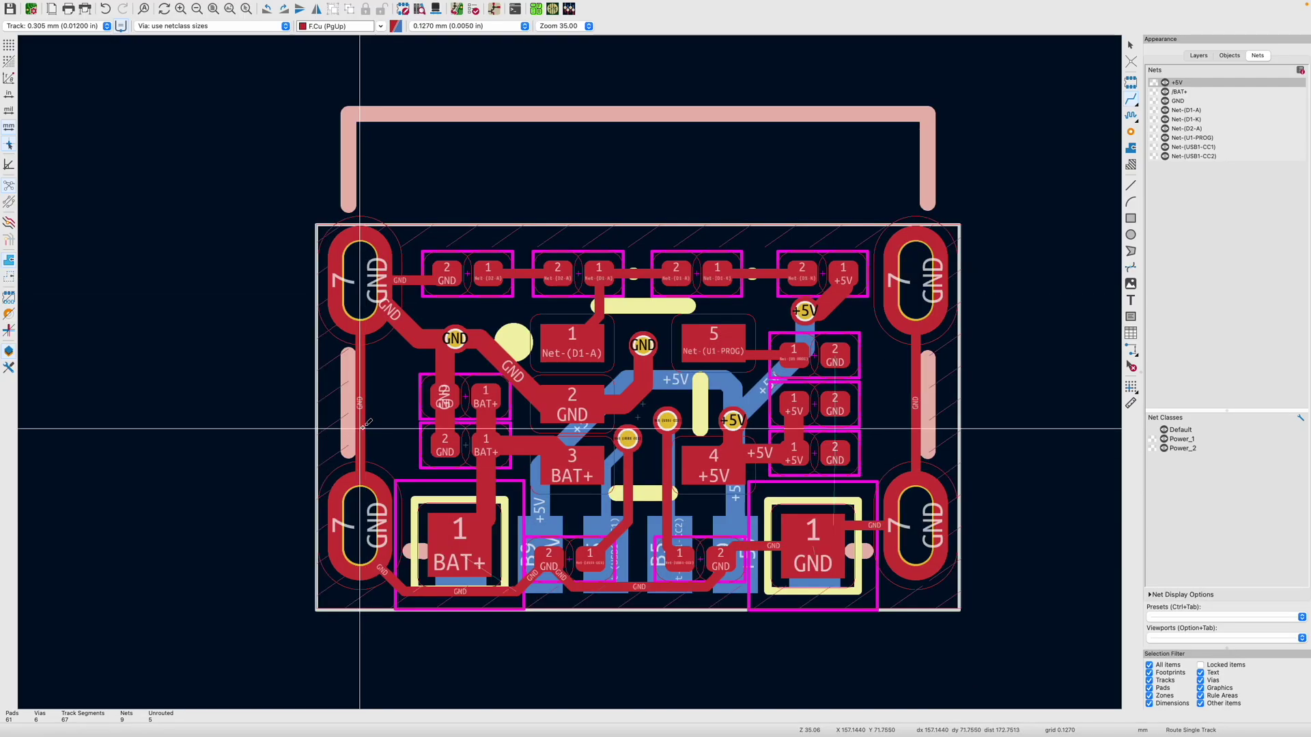
{"action": "left_click", "coordinate": [359, 314]}
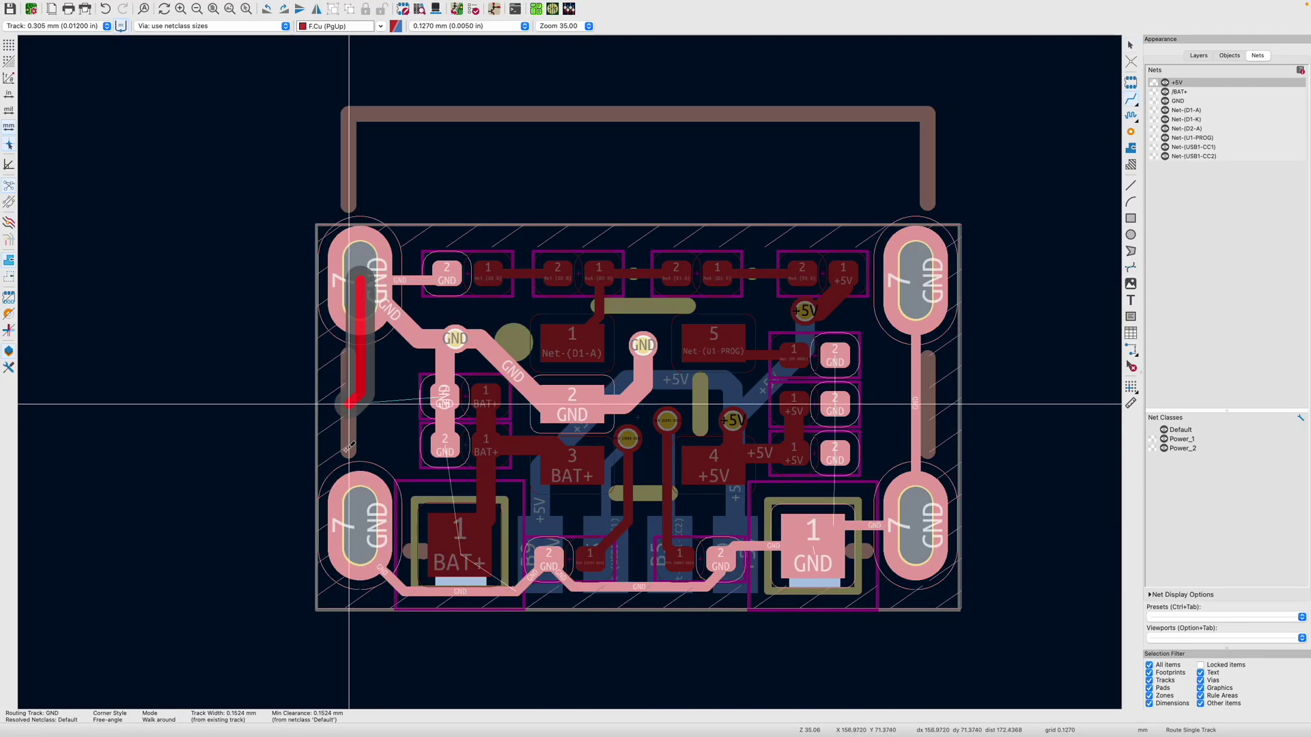
{"action": "key", "text": "Escape"}
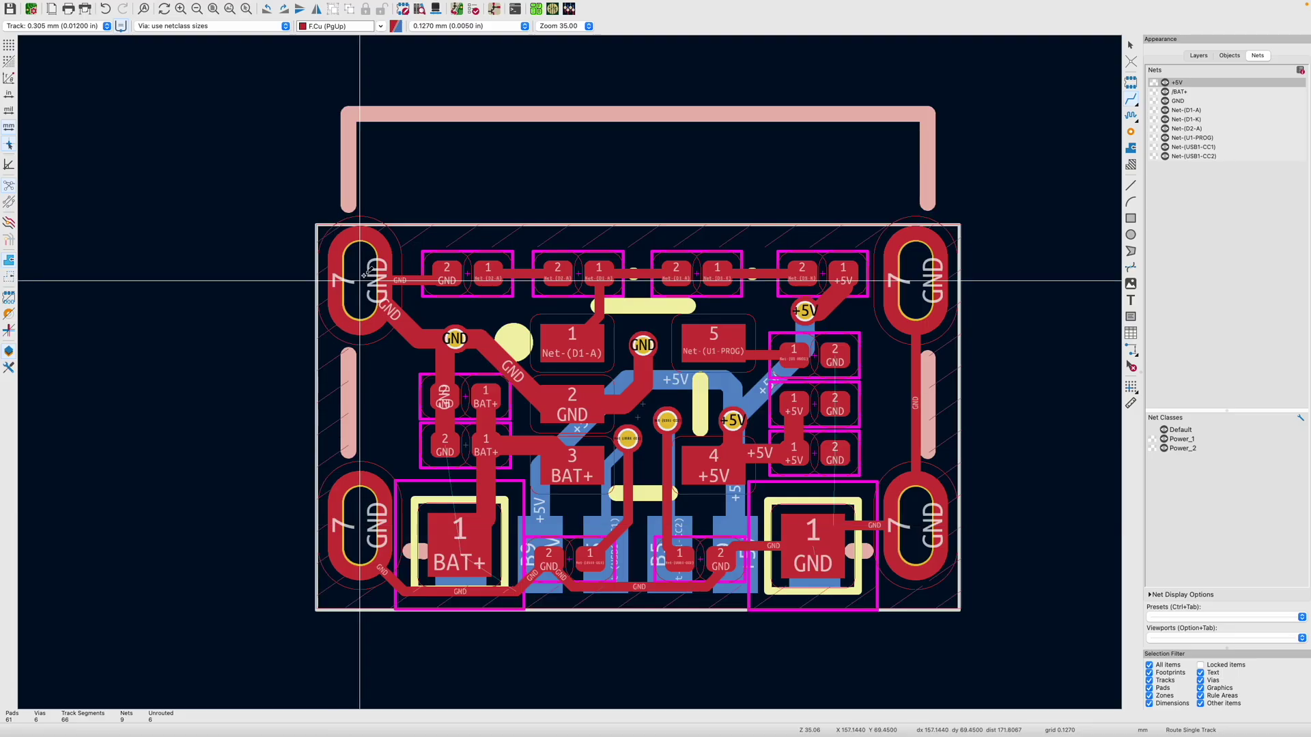
{"action": "left_click", "coordinate": [359, 281]}
{"action": "key", "text": "Escape"}
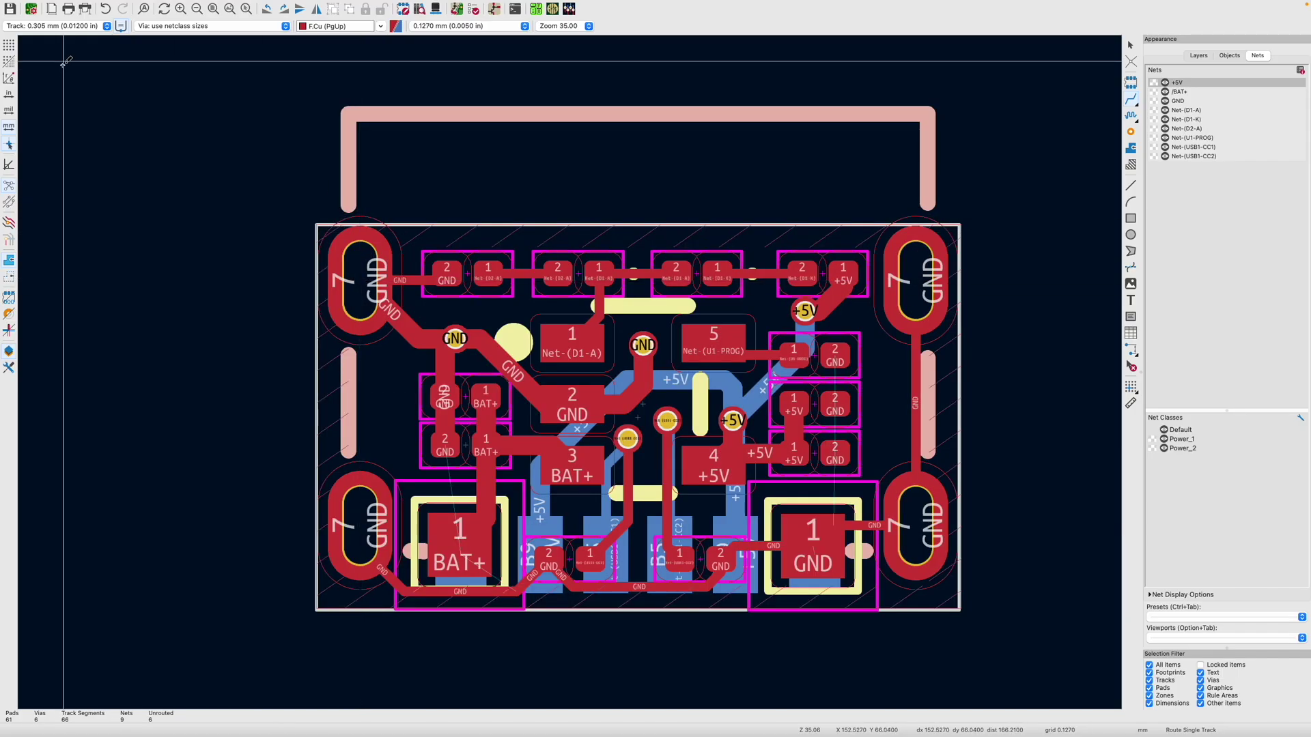
{"action": "key", "text": "Escape"}
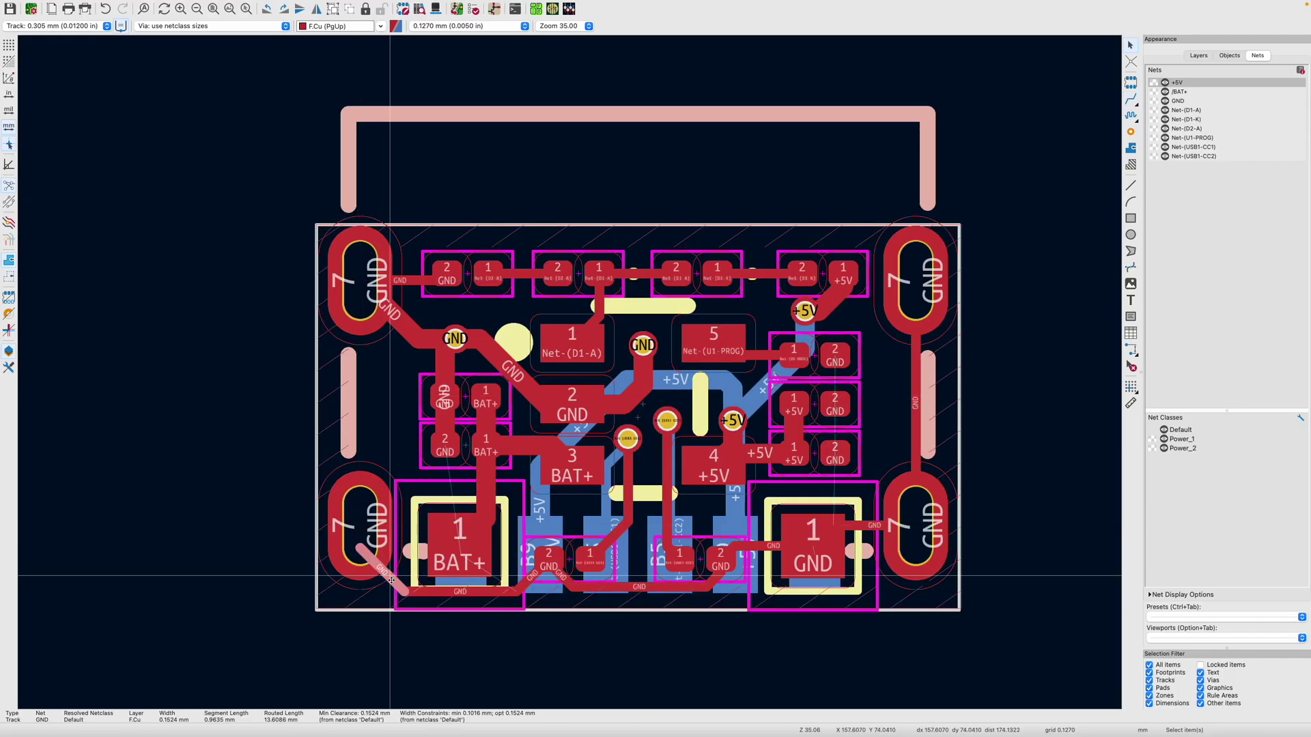
Step: Save the board and switch the track width to 0.508 mm
{"action": "key", "text": "x"}
{"action": "left_click", "coordinate": [360, 281]}
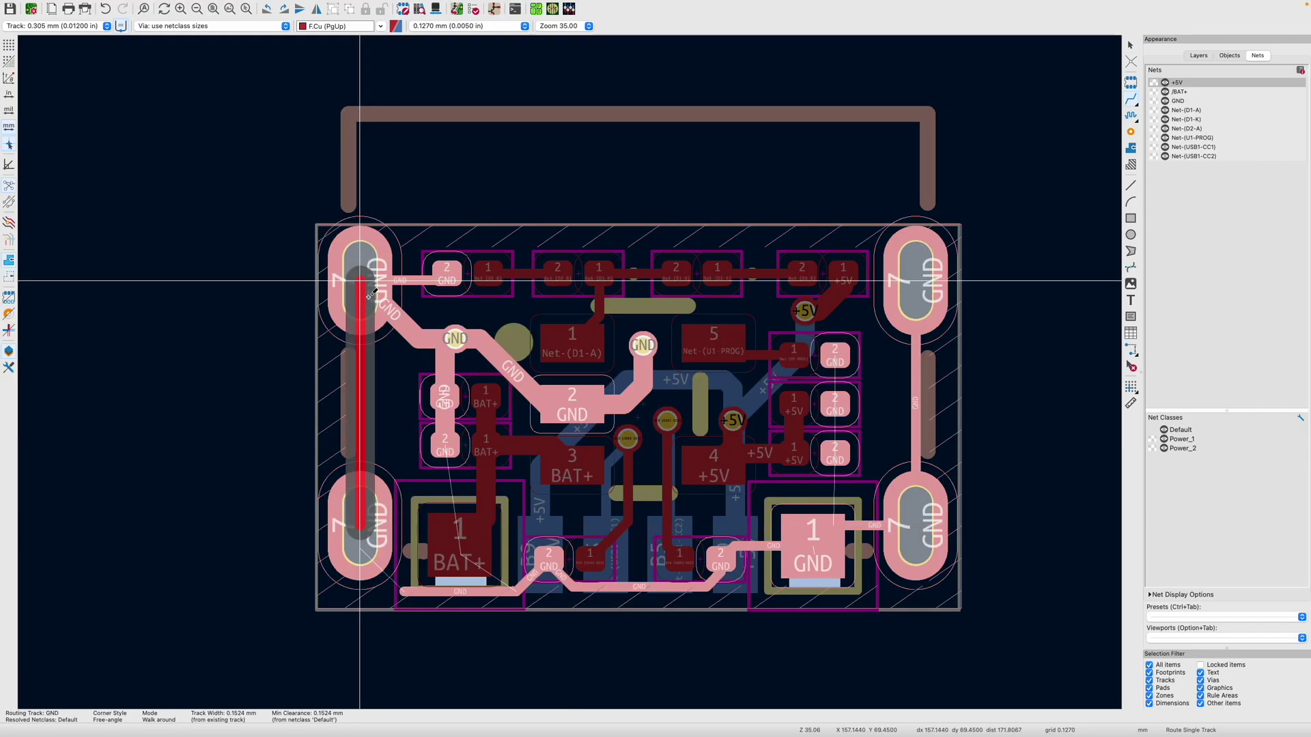
{"action": "key", "text": "Escape"}
{"action": "key", "text": "super+s"}
{"action": "left_click", "coordinate": [82, 25]}
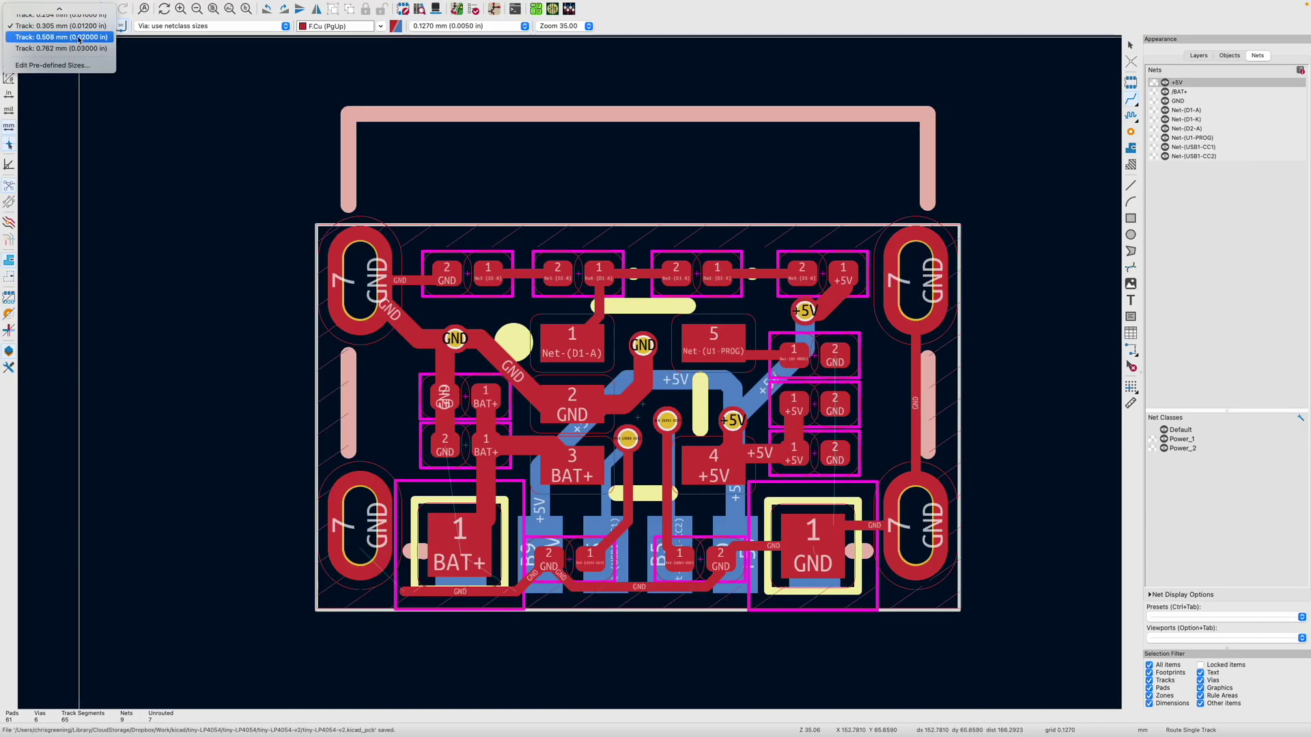
{"action": "left_click", "coordinate": [78, 37]}
{"action": "left_click", "coordinate": [360, 280]}
{"action": "key", "text": "Escape"}
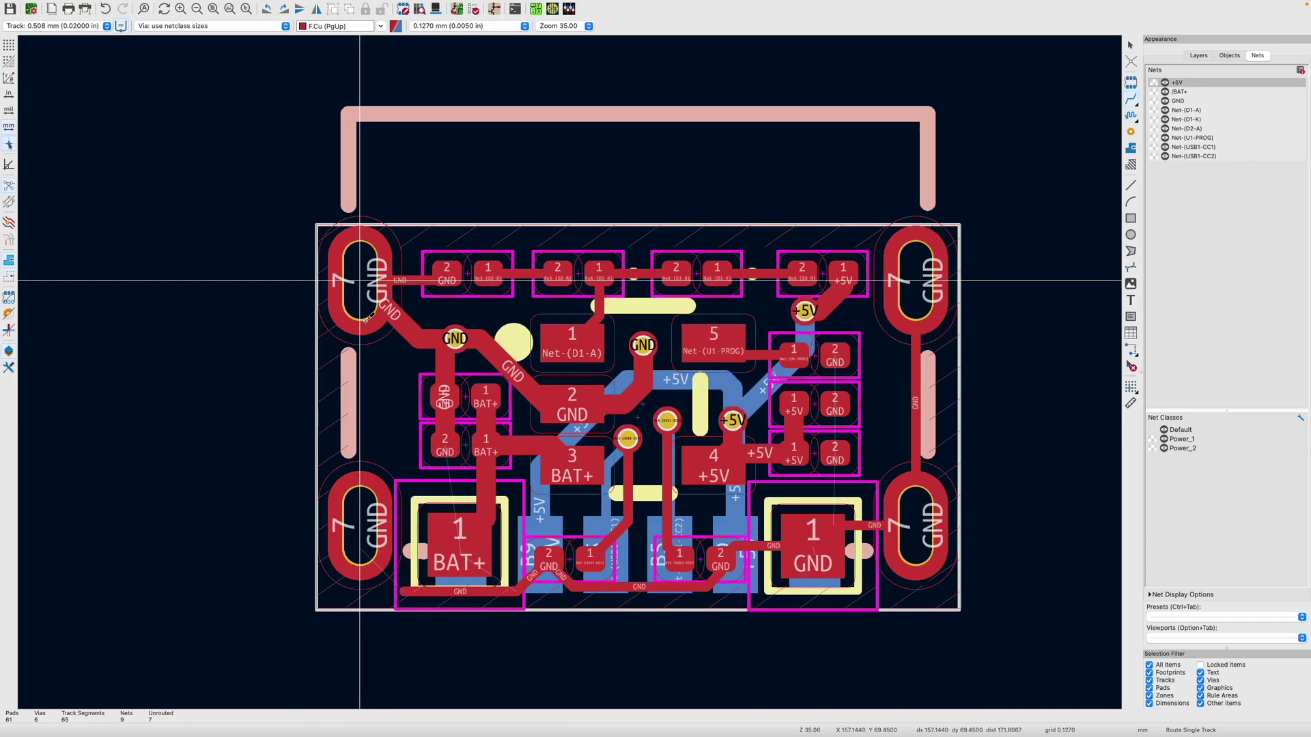
{"action": "key", "text": "Escape"}
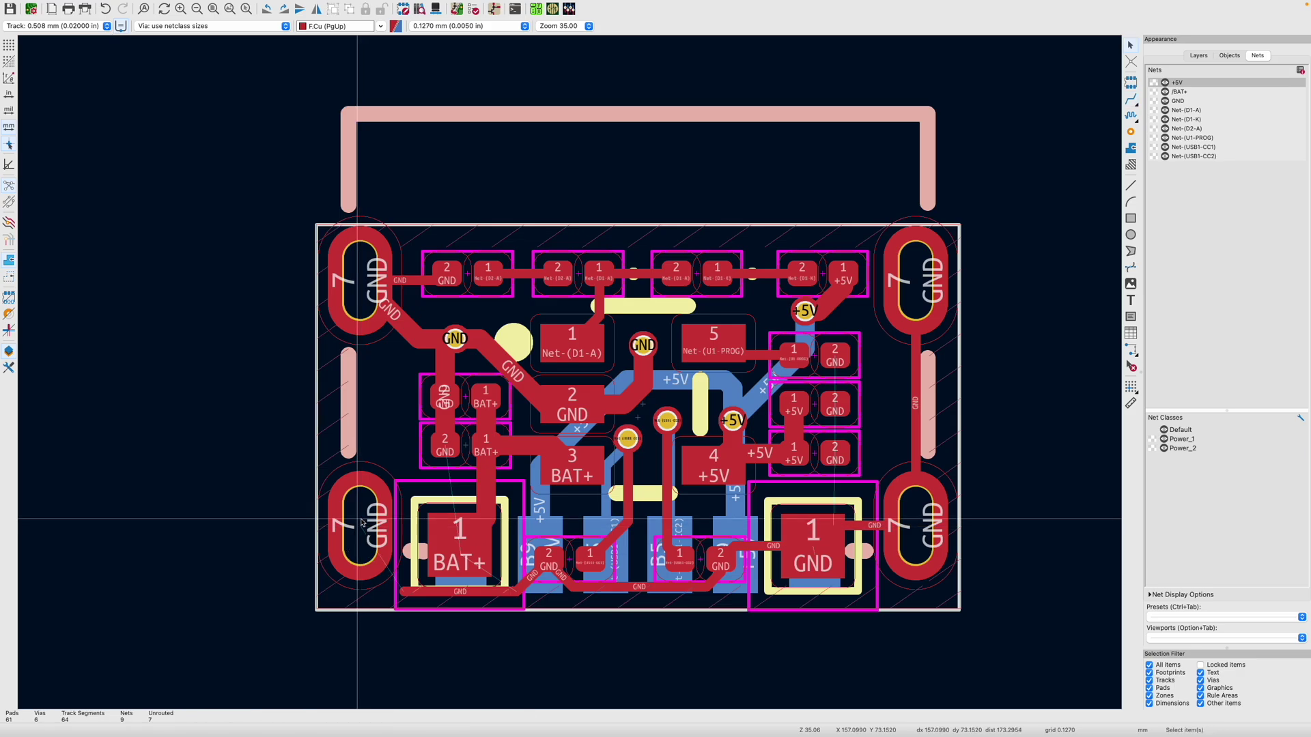
Step: Run GND tracks between the left mounting holes and from the bottom ground trace to the bottom-left hole
{"action": "key", "text": "x"}
{"action": "left_click", "coordinate": [360, 281]}
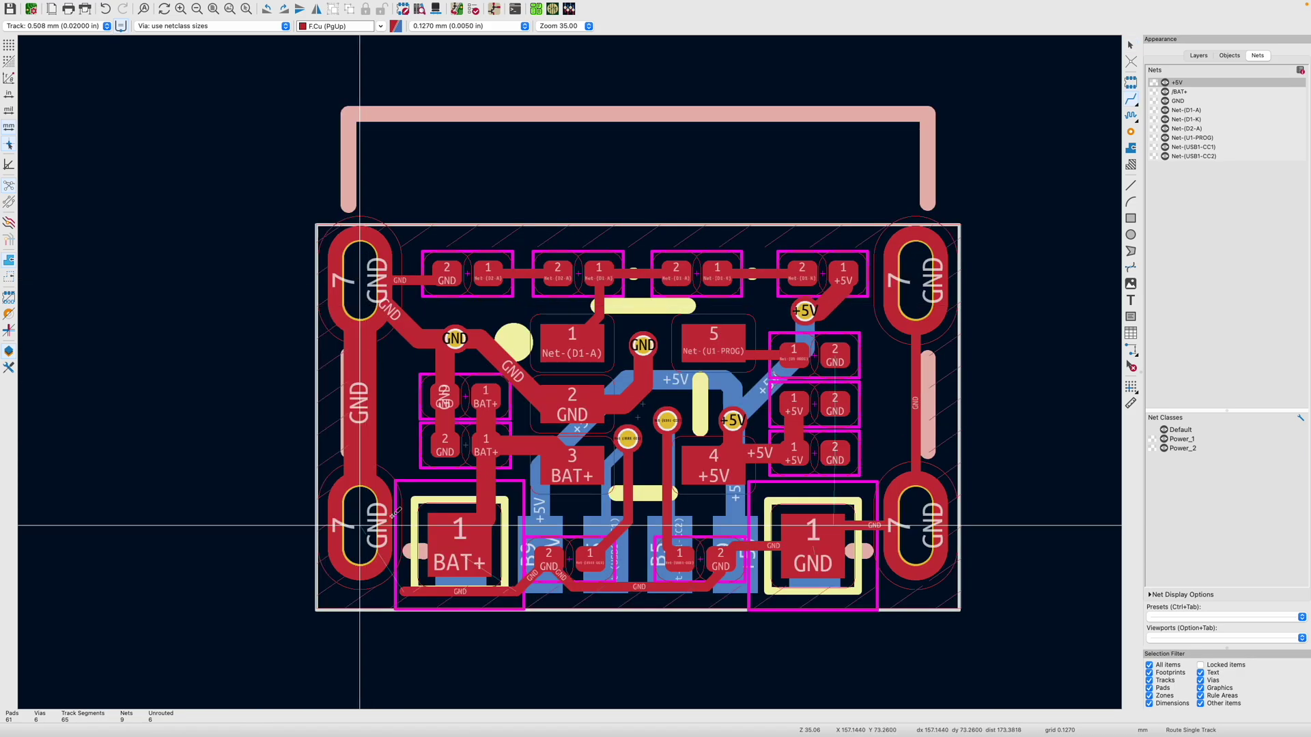
{"action": "left_click", "coordinate": [413, 589]}
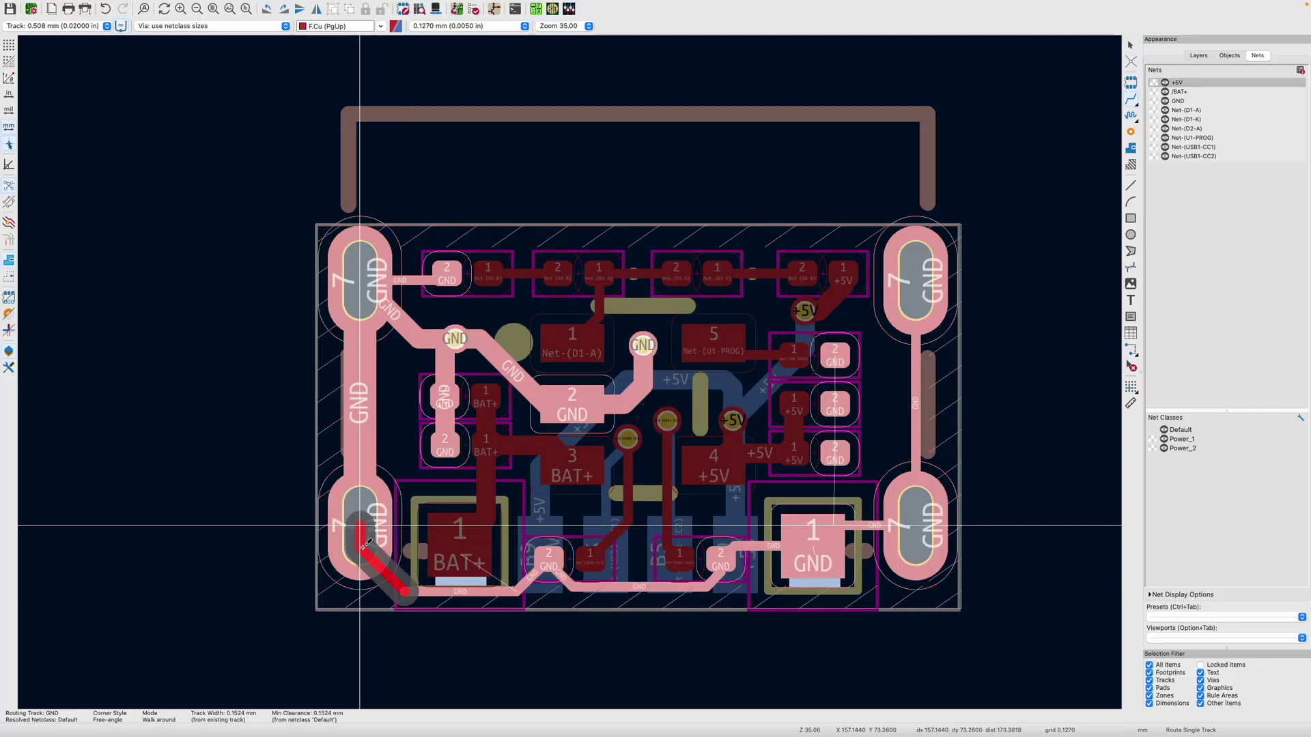
{"action": "left_click", "coordinate": [365, 541]}
{"action": "key", "text": "Escape"}
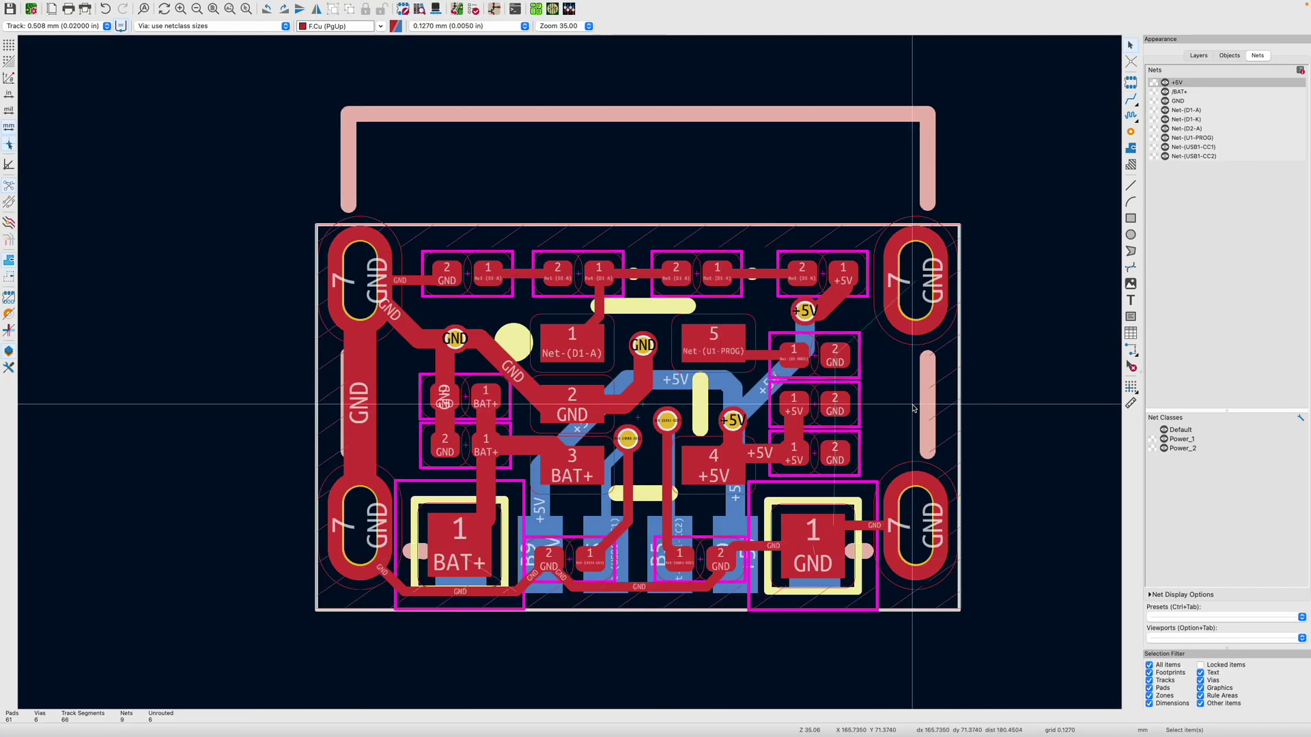
Step: Join the right mounting holes with a GND track, save, and select the short GND trace by J2
{"action": "key", "text": "x"}
{"action": "left_click", "coordinate": [916, 525]}
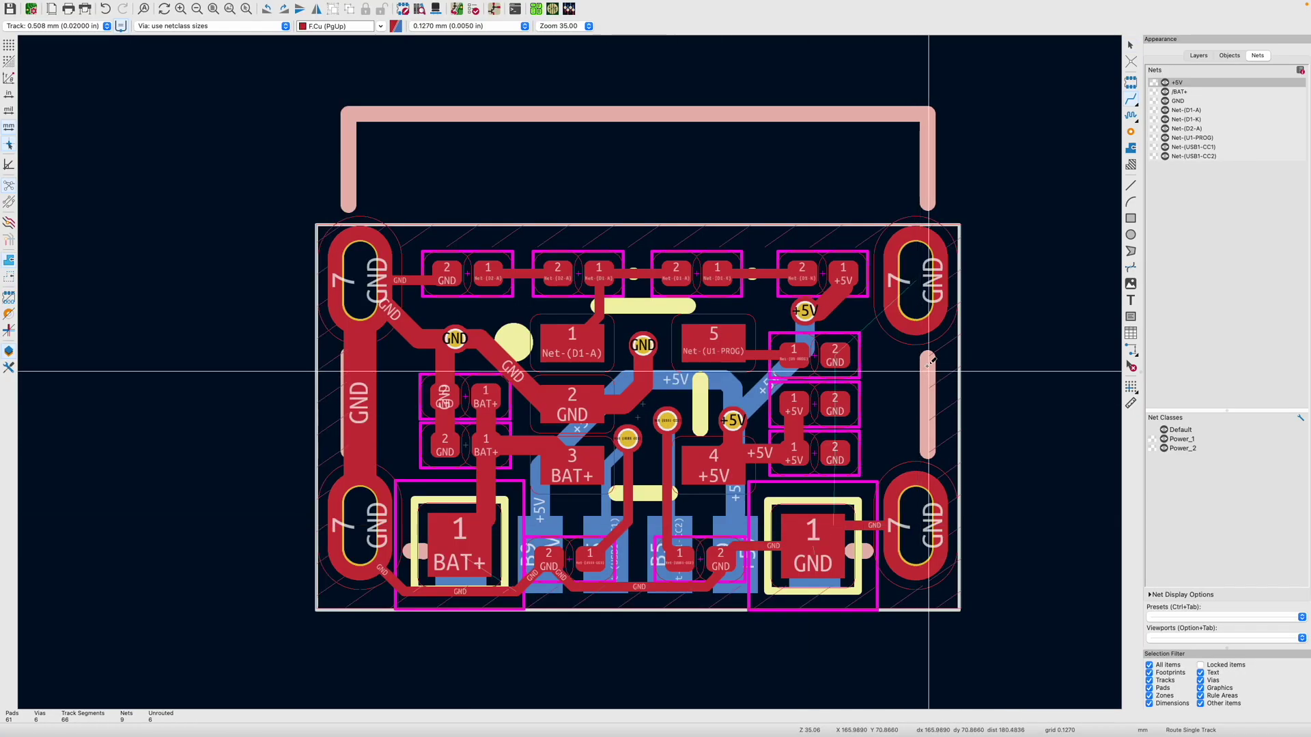
{"action": "left_click", "coordinate": [906, 509]}
{"action": "key", "text": "Escape"}
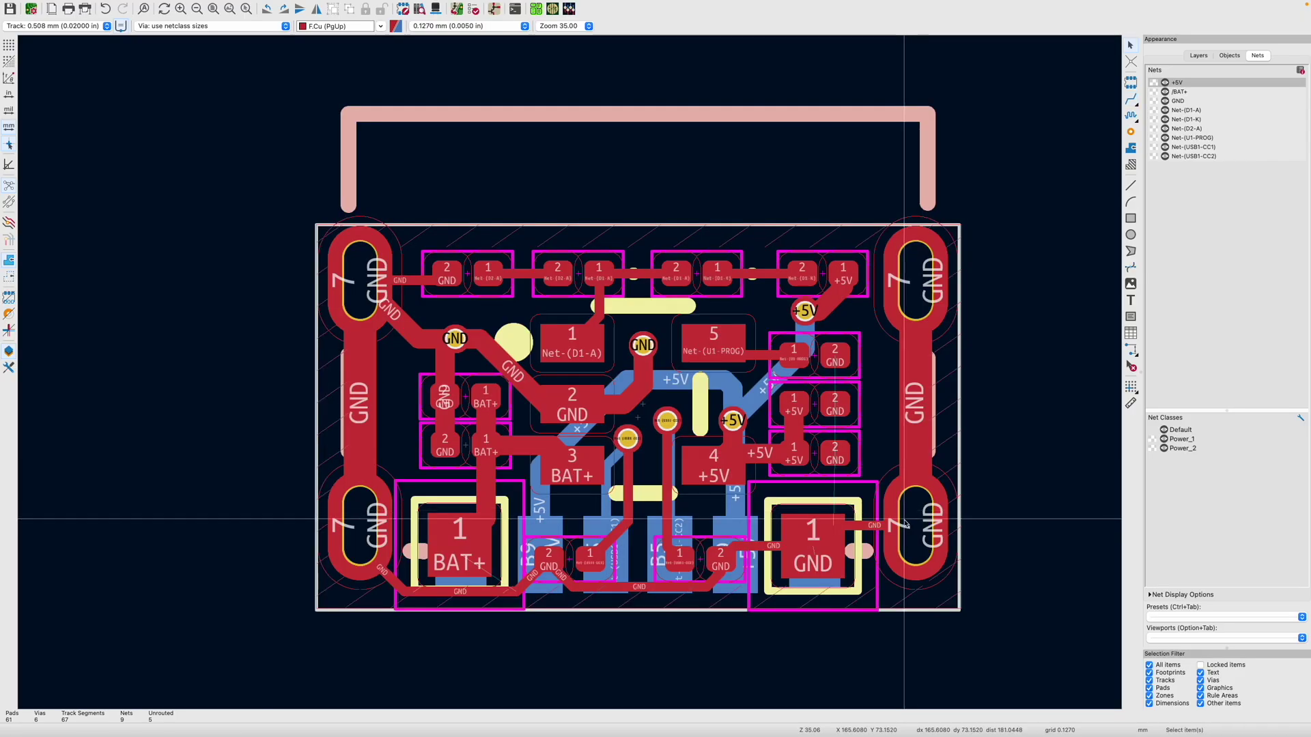
{"action": "left_click", "coordinate": [872, 525]}
{"action": "key", "text": "ctrl+s"}
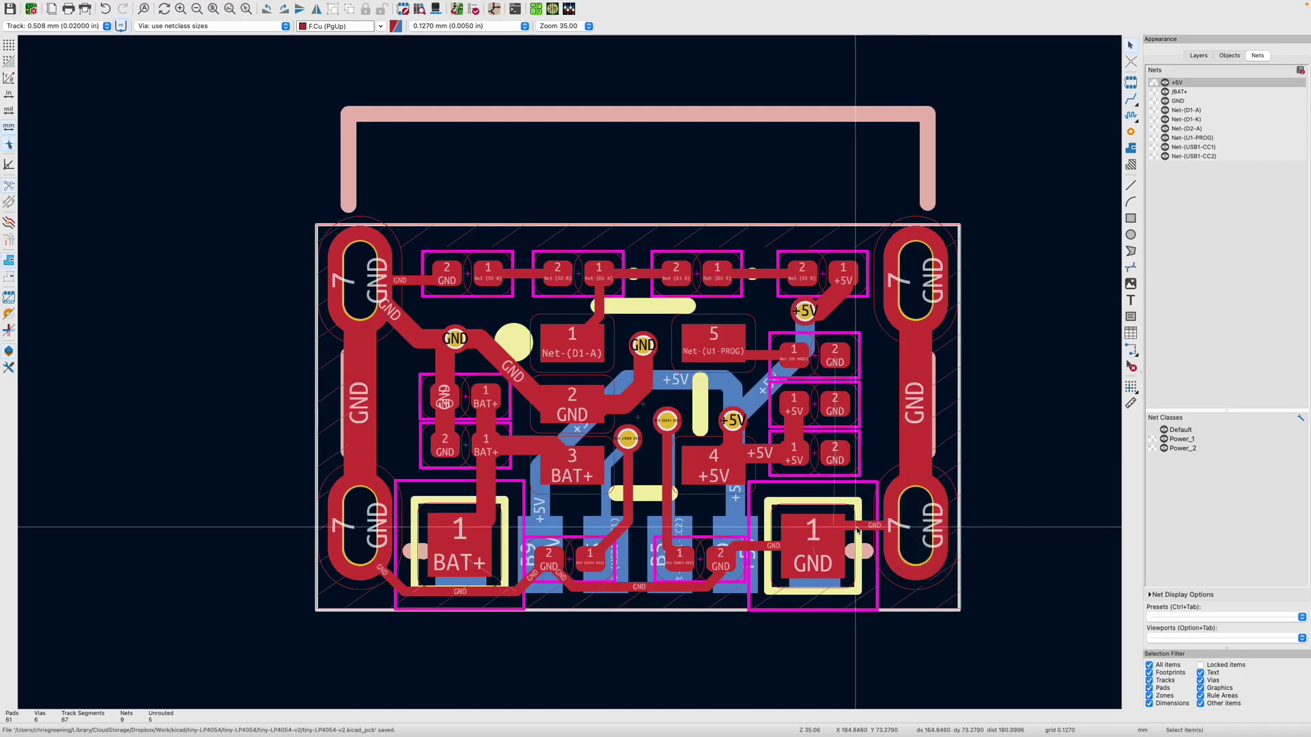
{"action": "left_click", "coordinate": [857, 531]}
{"action": "left_click", "coordinate": [856, 532]}
{"action": "left_click", "coordinate": [868, 535]}
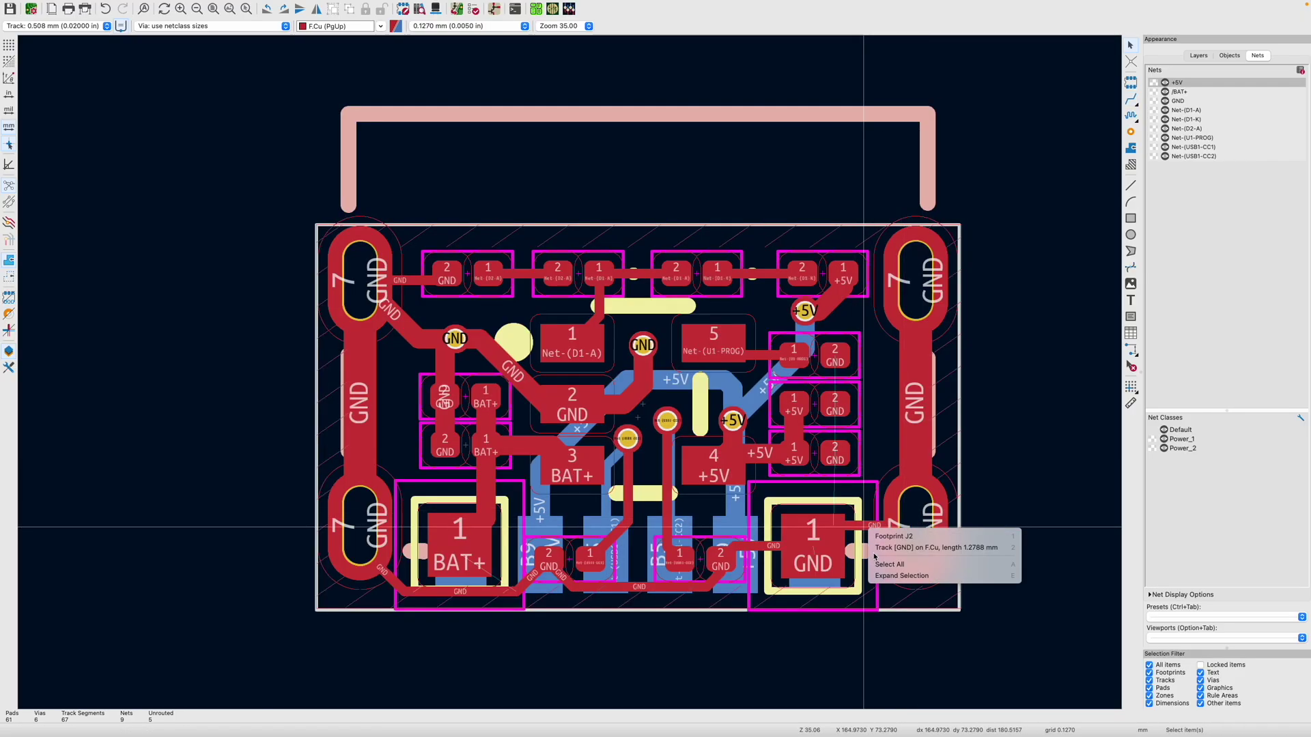
{"action": "left_click", "coordinate": [879, 549]}
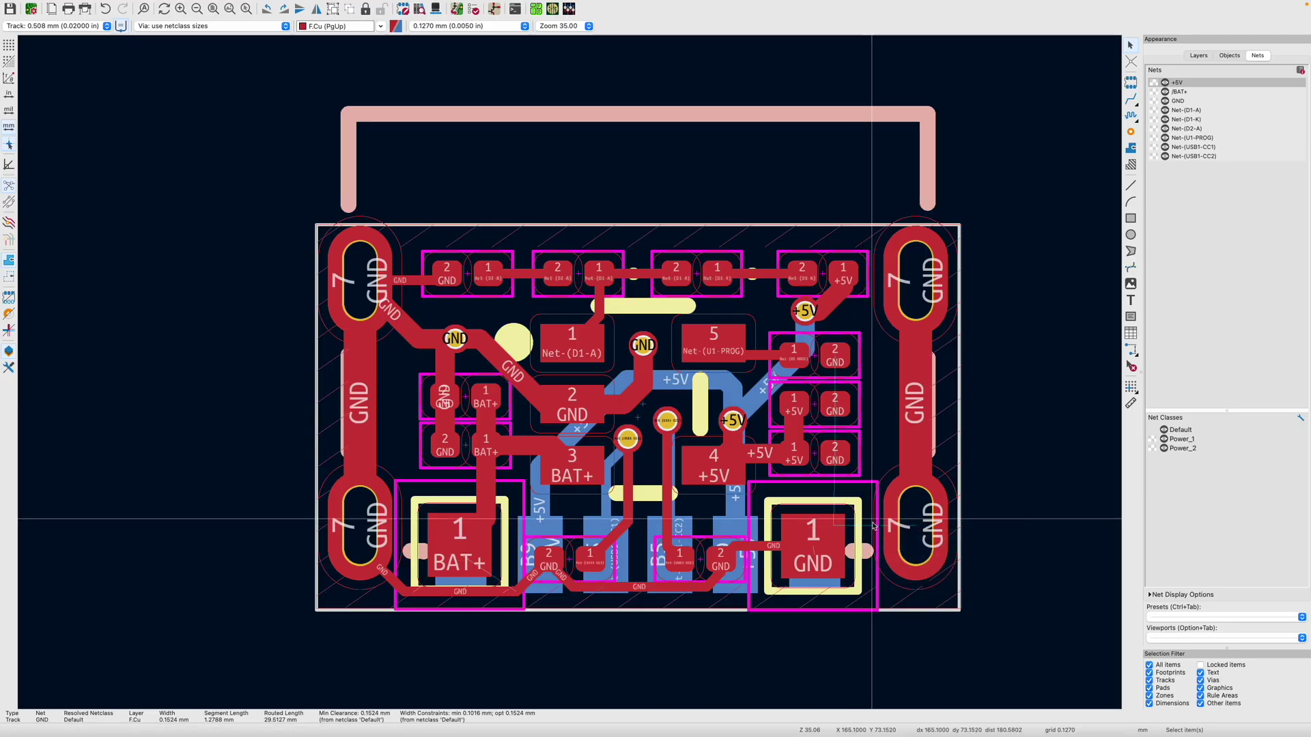
Step: Connect the right mounting hole and right-side pad 2 to the GND pads, then save
{"action": "key", "text": "x"}
{"action": "left_click", "coordinate": [814, 550]}
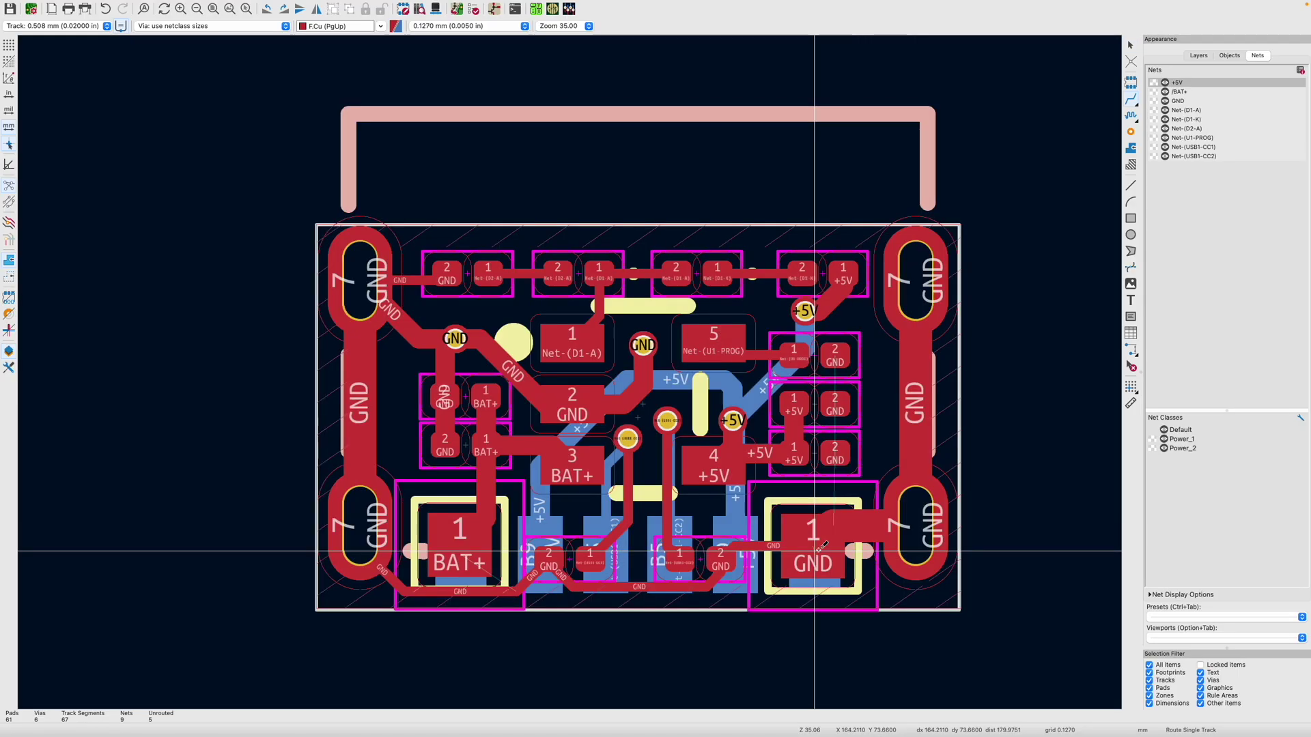
{"action": "key", "text": "ctrl+s"}
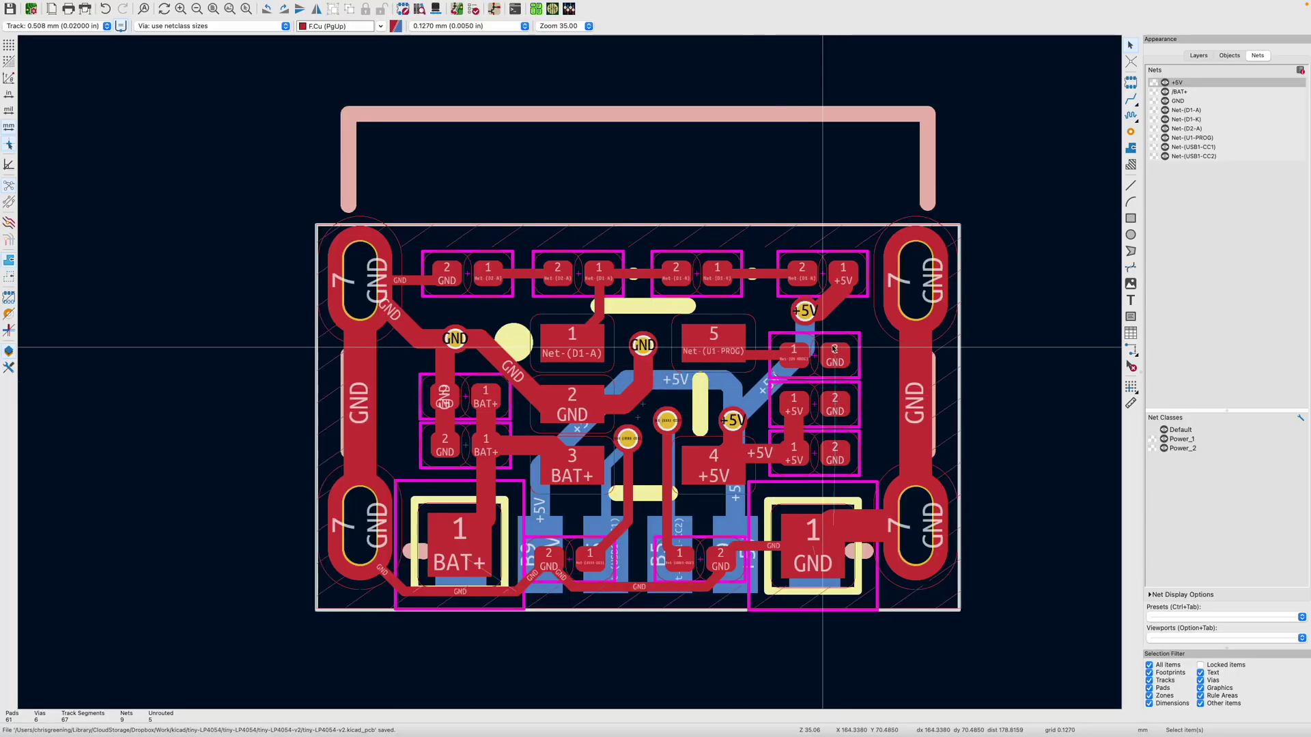
{"action": "key", "text": "x"}
{"action": "left_click", "coordinate": [839, 453]}
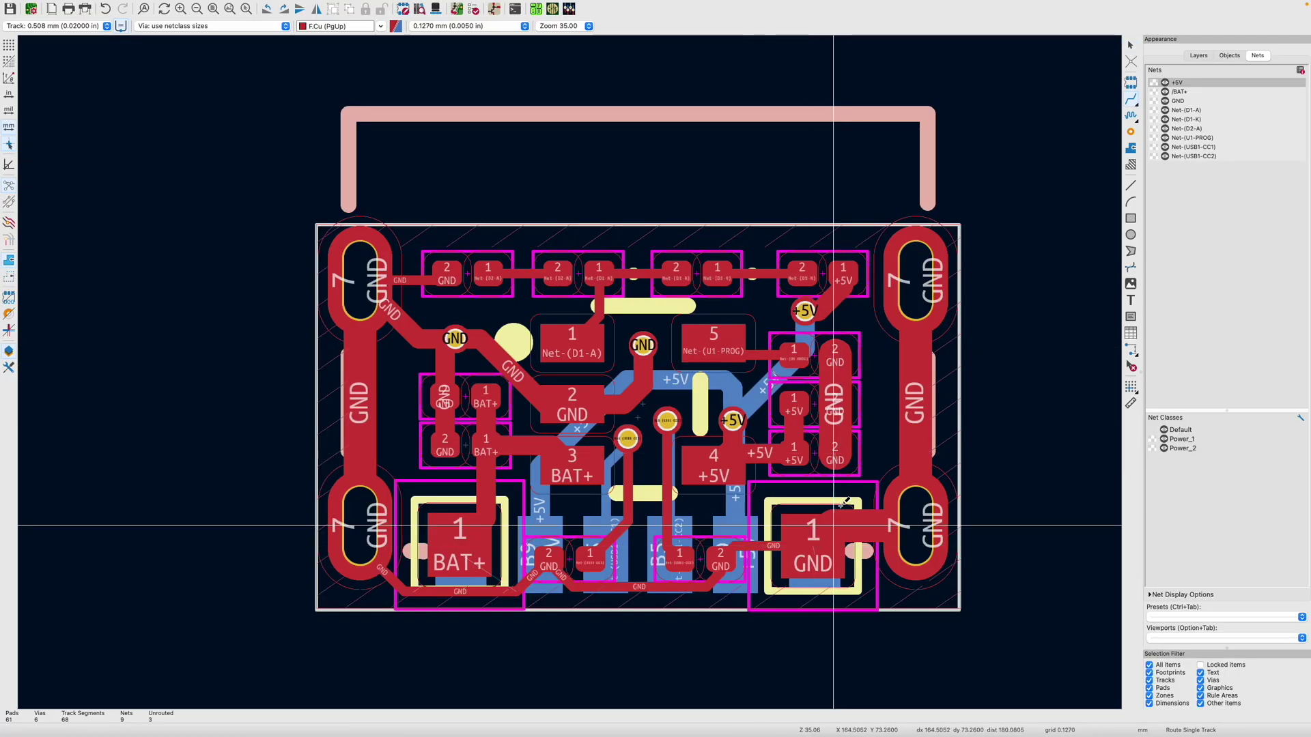
{"action": "left_click", "coordinate": [839, 454]}
{"action": "left_click", "coordinate": [912, 502]}
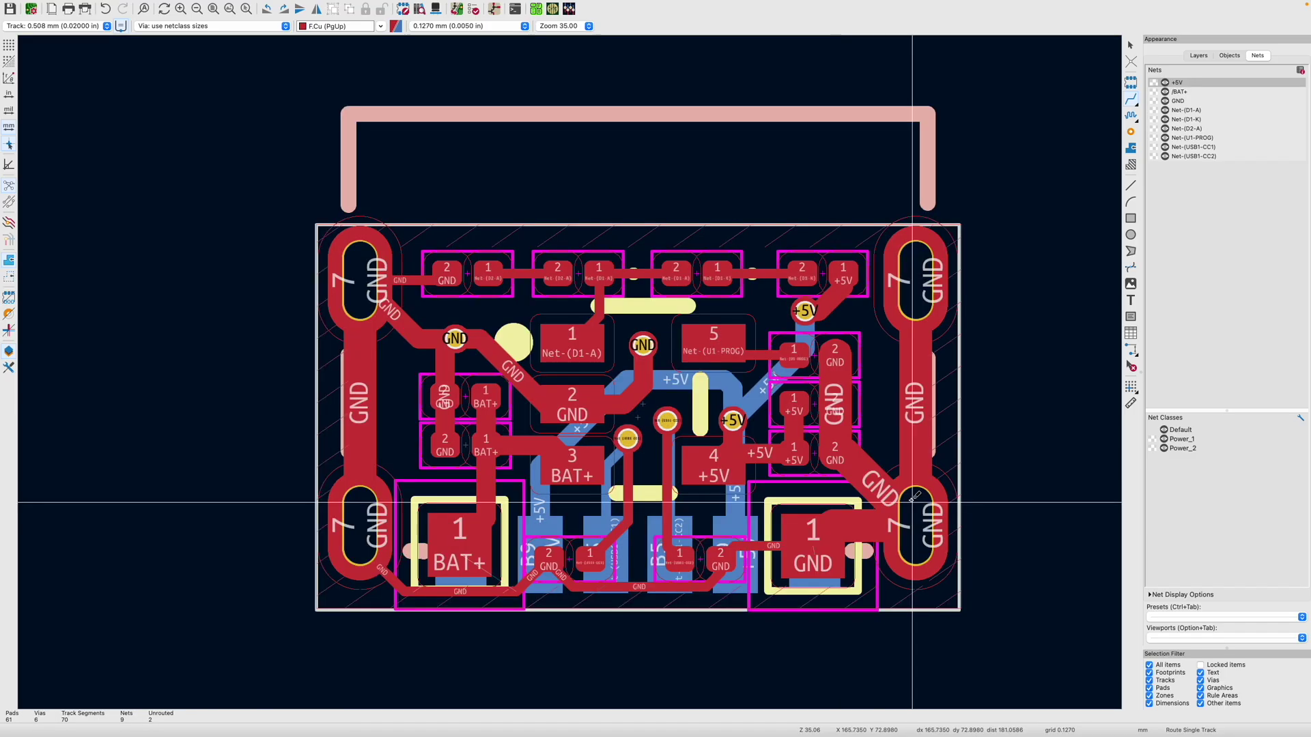
{"action": "key", "text": "ctrl+s"}
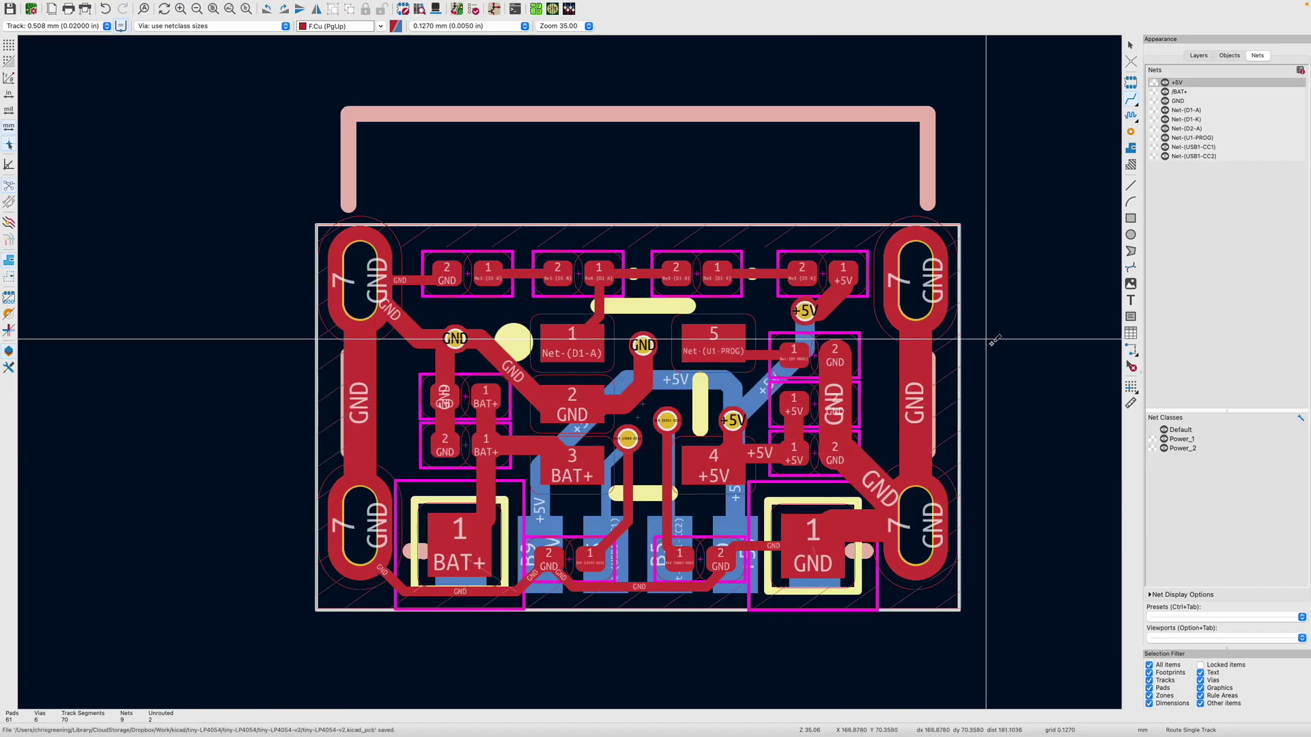
Step: Place GND vias on the right and left mounting-hole tracks
{"action": "key", "text": "ctrl+shift+v"}
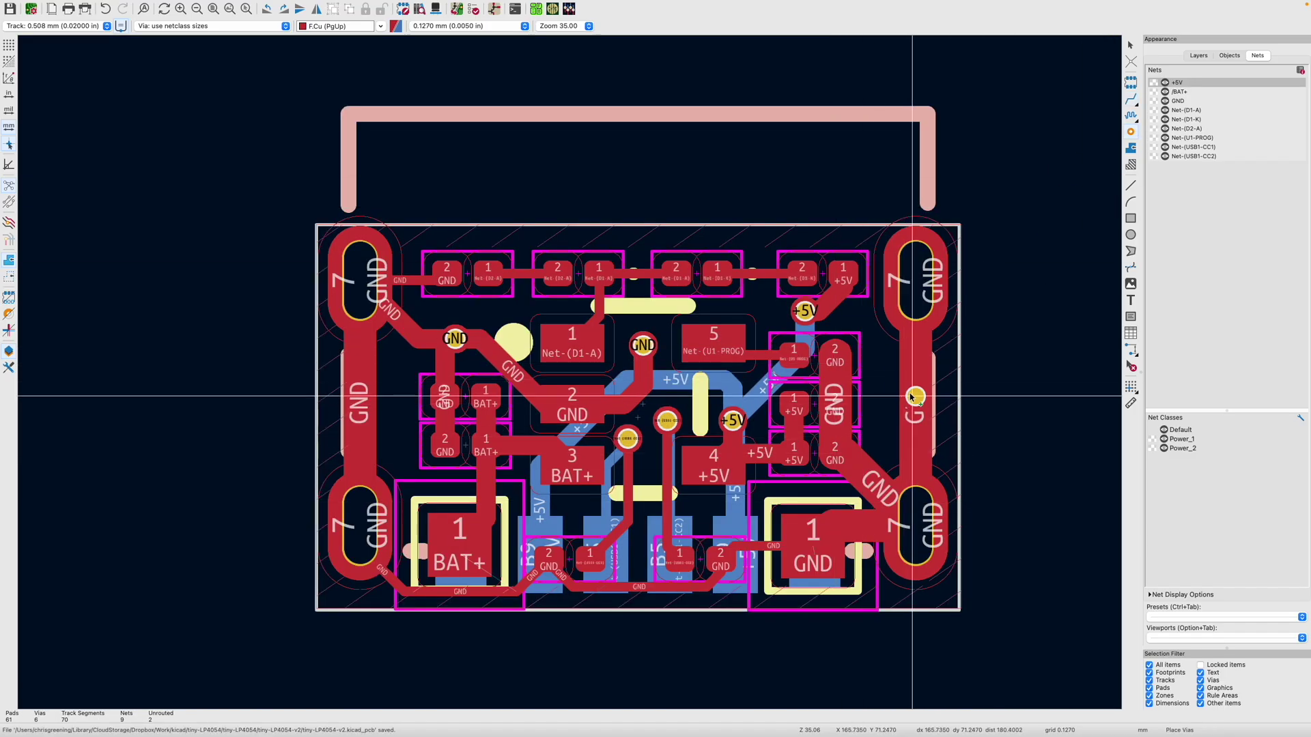
{"action": "left_click", "coordinate": [912, 396]}
{"action": "left_click", "coordinate": [349, 396]}
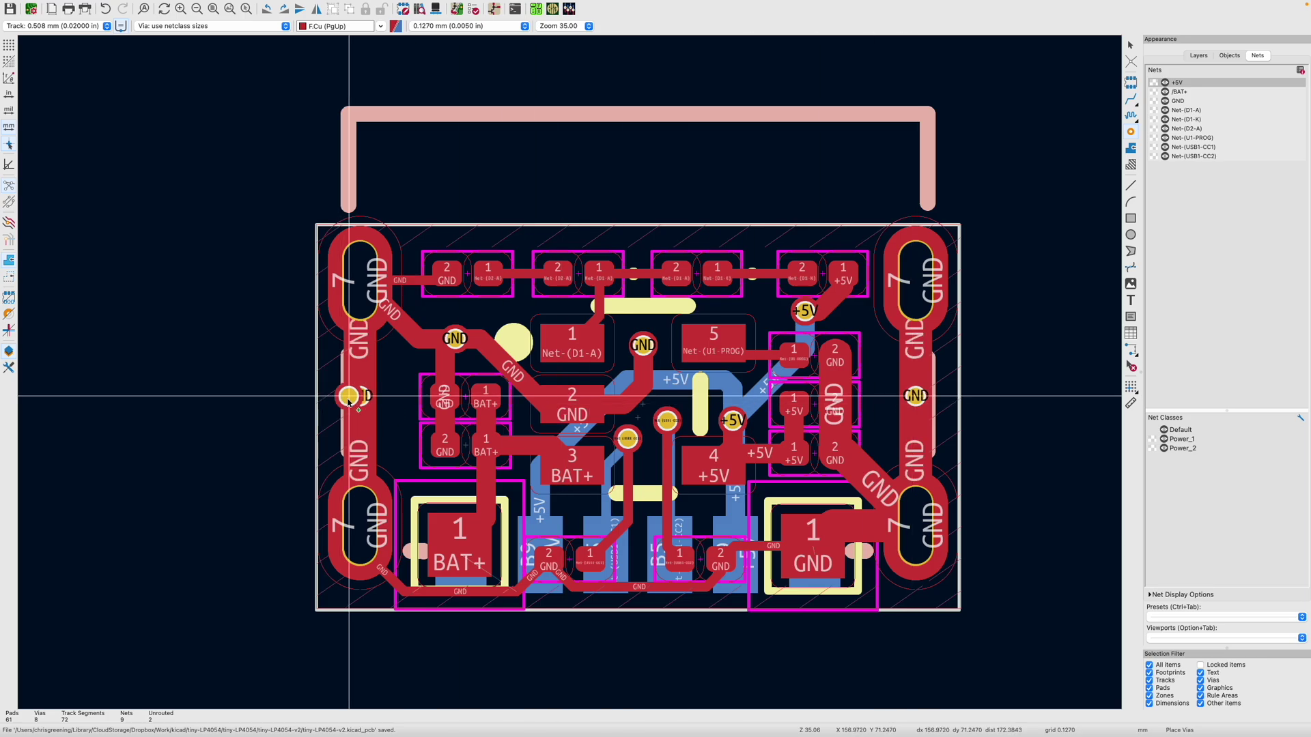
{"action": "key", "text": "Escape"}
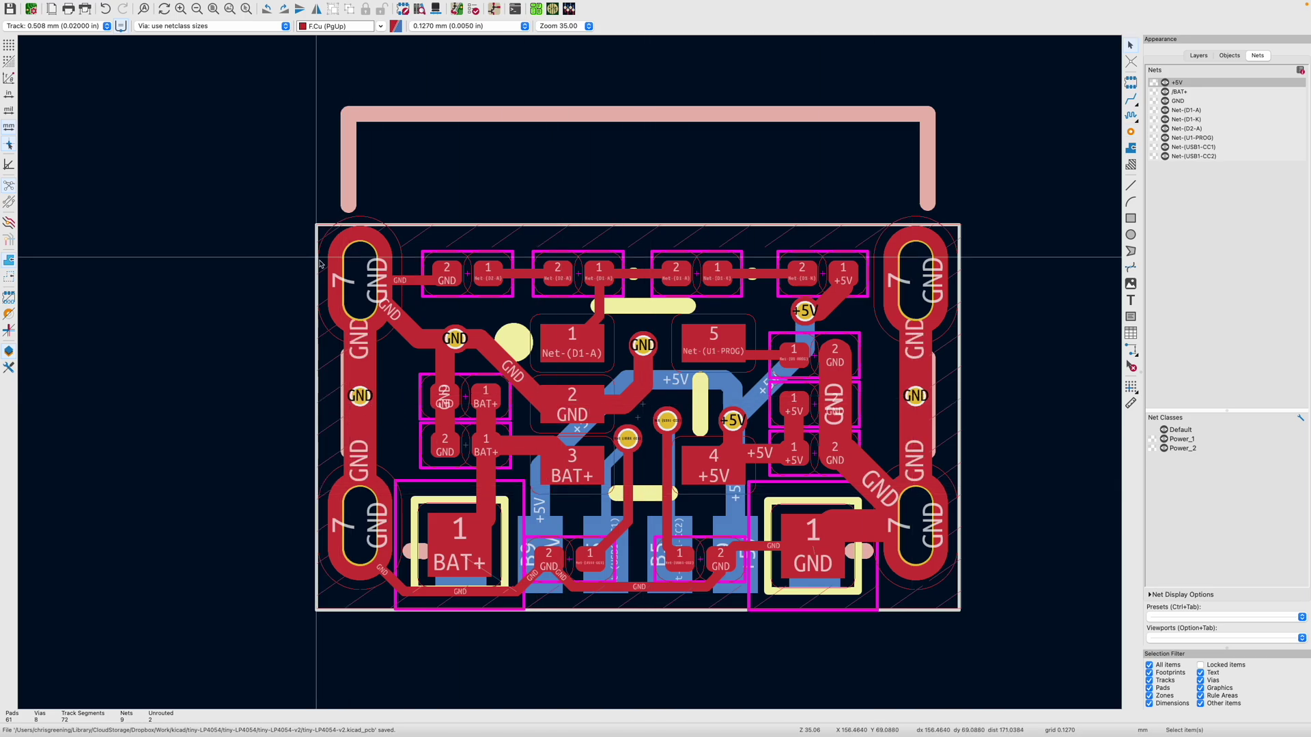
{"action": "mouse_move", "coordinate": [197, 5]}
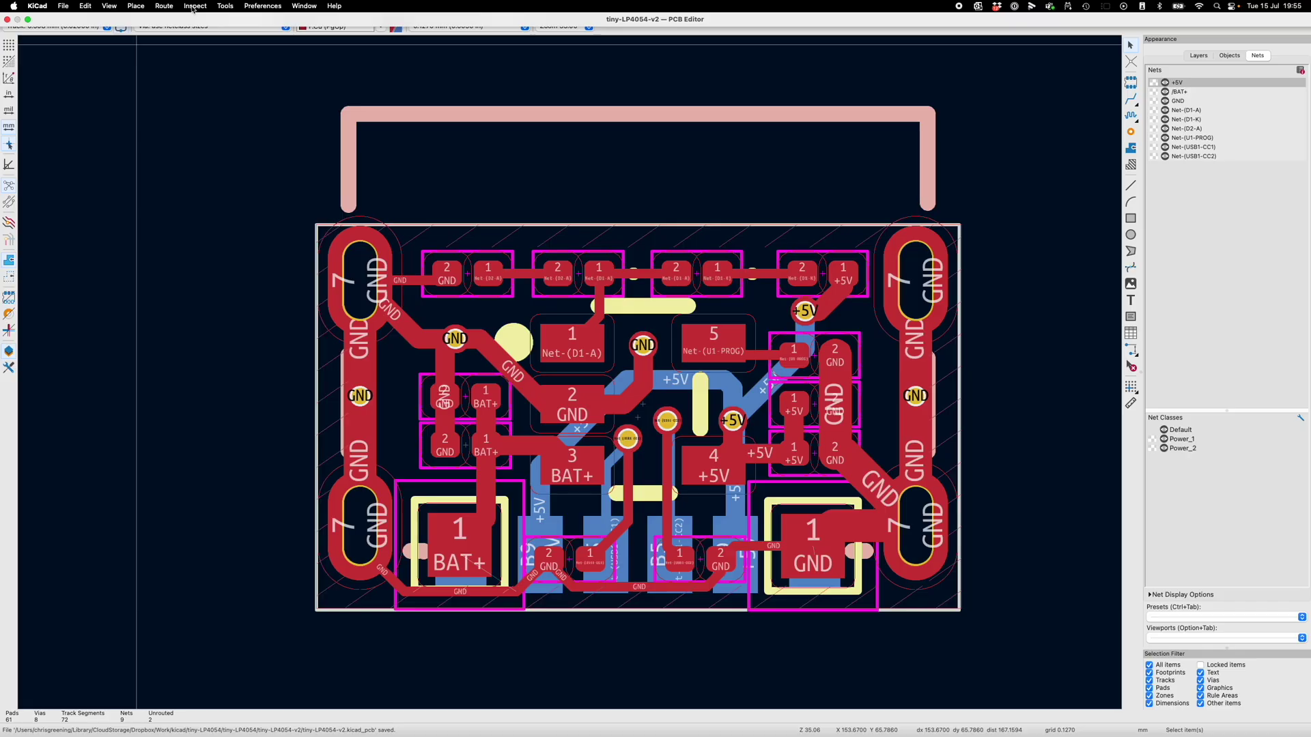
Step: Run the design rules check, inspect the thermal-relief and via-diameter errors, then close the results
{"action": "left_click", "coordinate": [195, 7]}
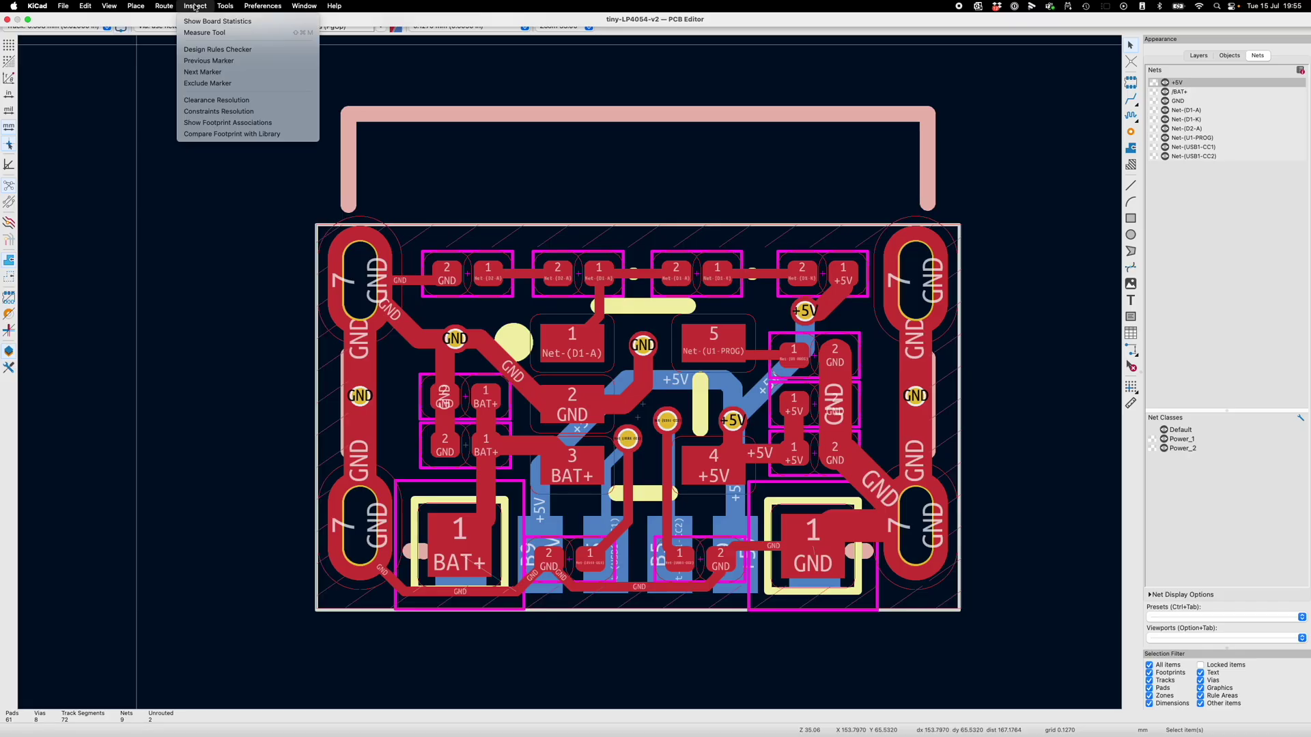
{"action": "left_click", "coordinate": [197, 49]}
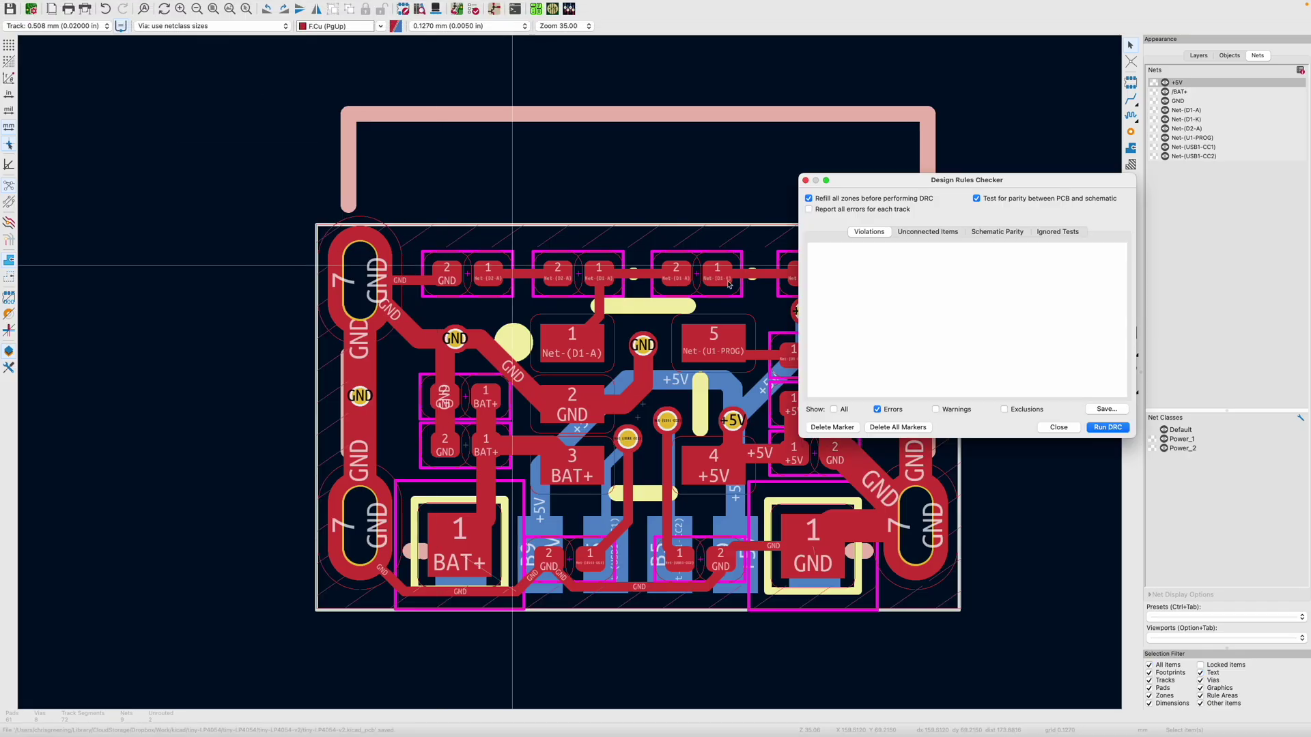
{"action": "left_click", "coordinate": [1107, 427]}
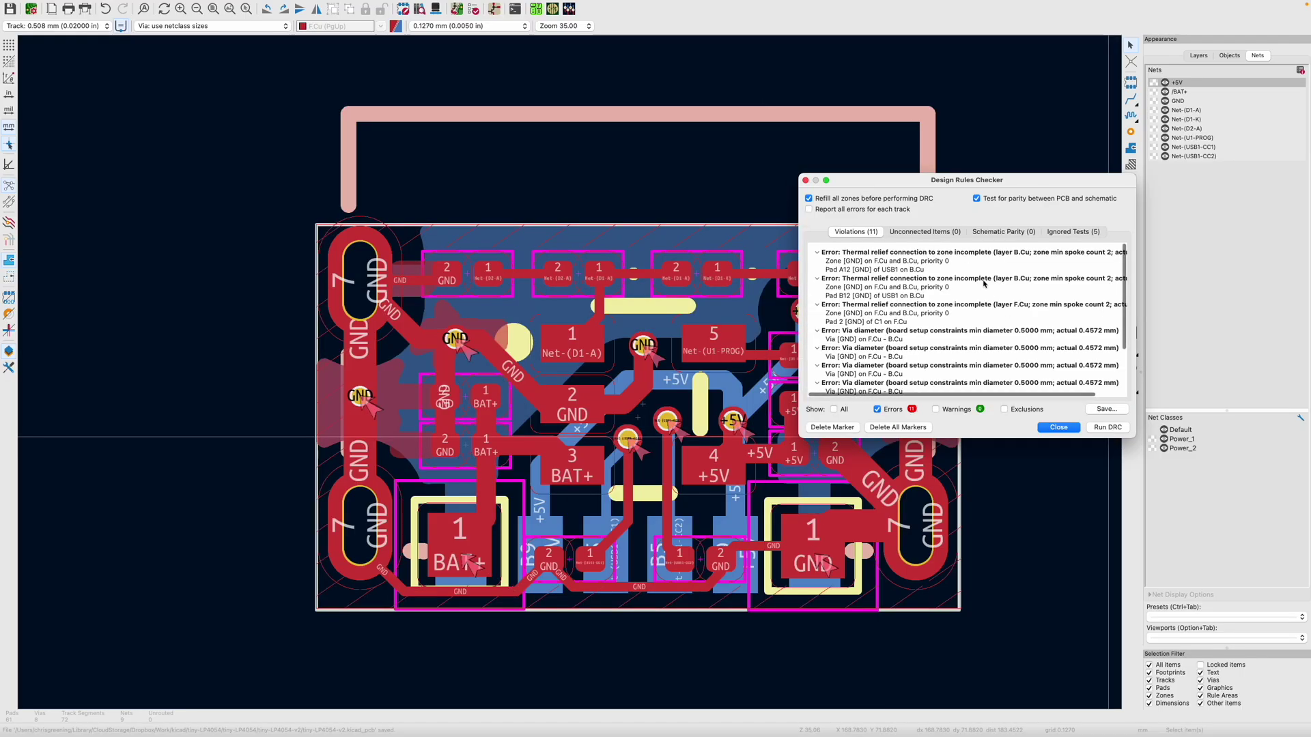
{"action": "left_click", "coordinate": [930, 232]}
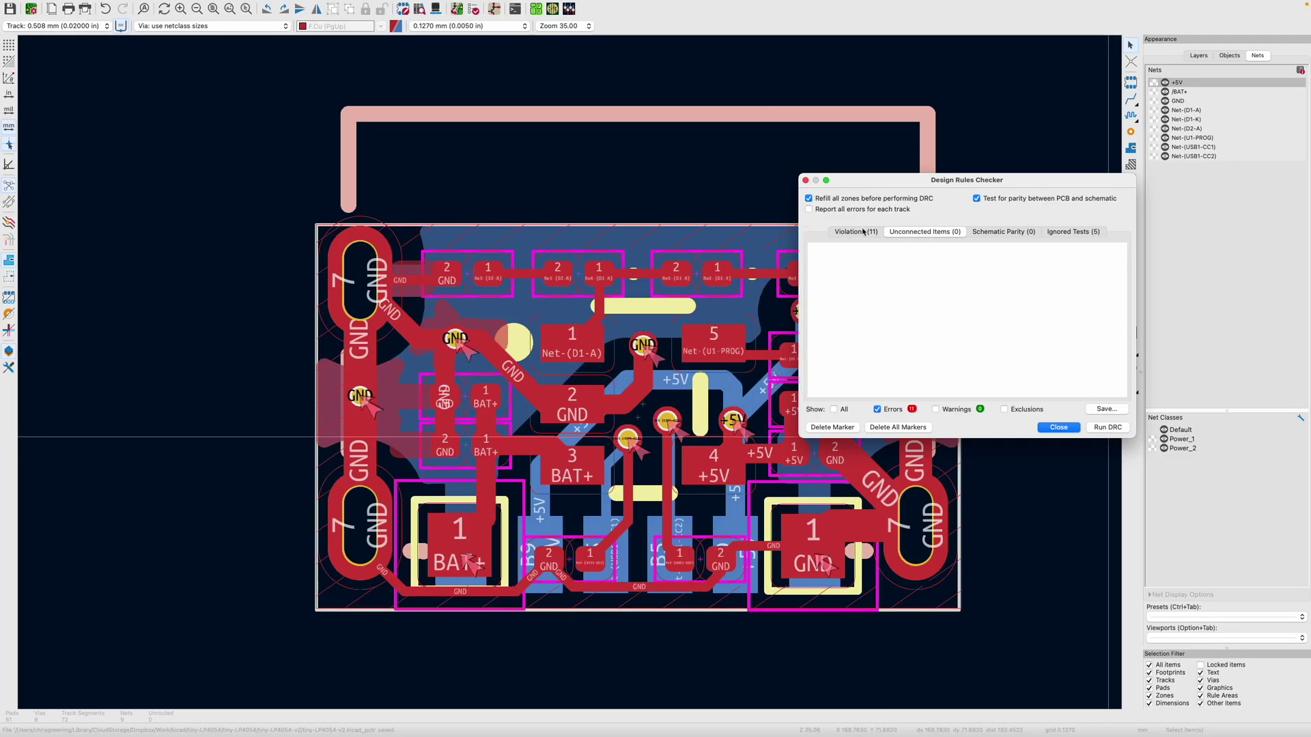
{"action": "left_click", "coordinate": [863, 232]}
{"action": "left_click", "coordinate": [869, 262]}
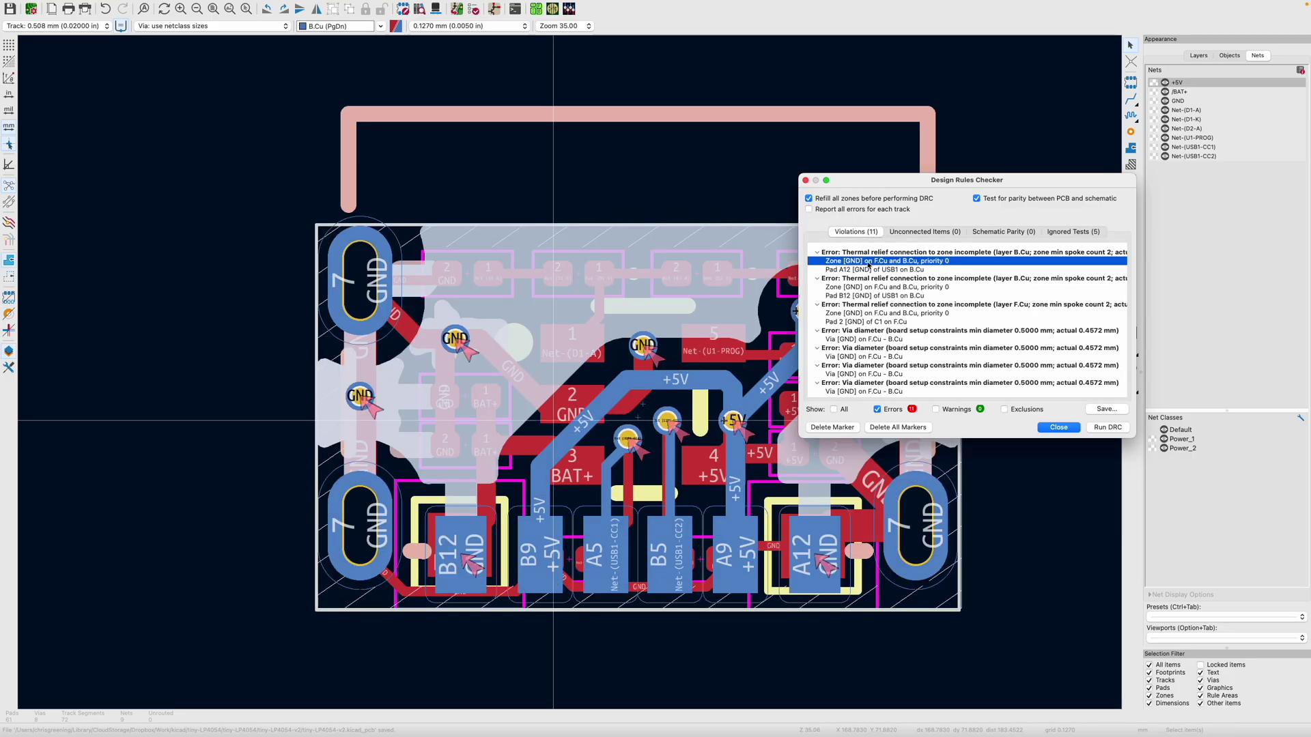
{"action": "left_click", "coordinate": [859, 332]}
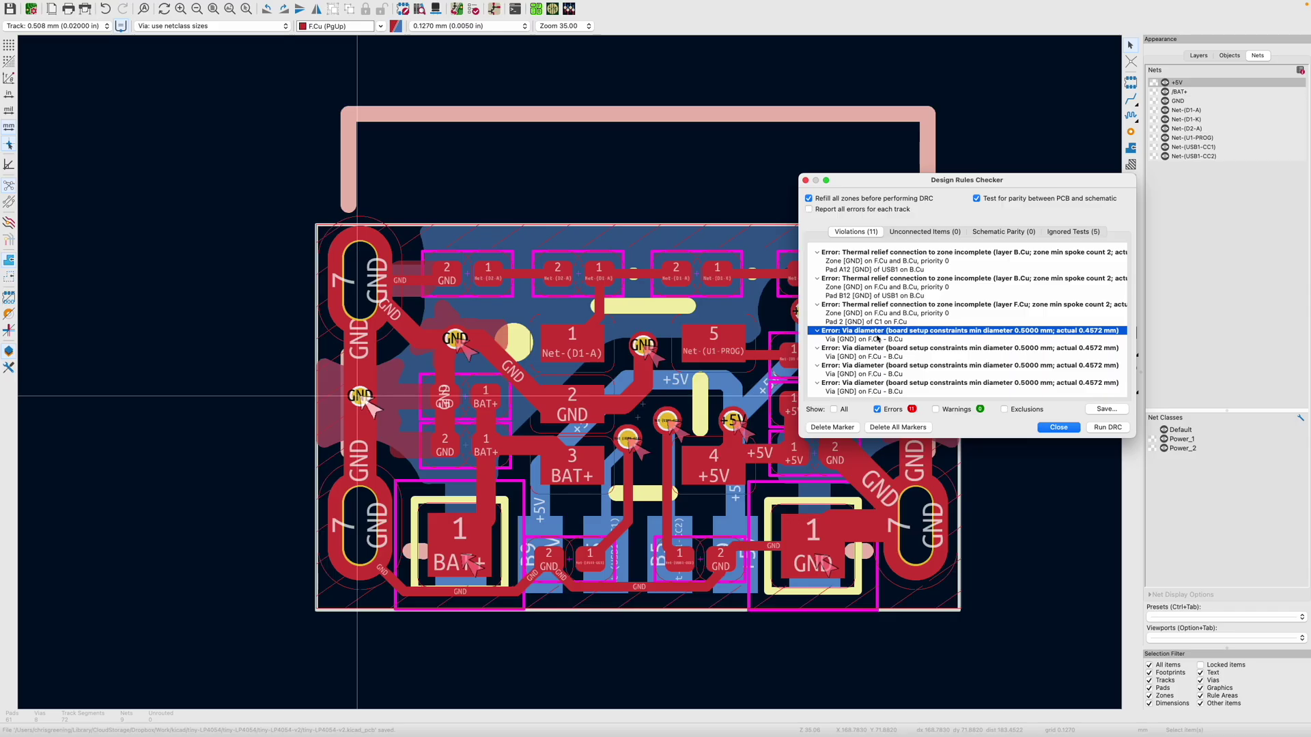
{"action": "scroll", "coordinate": [1057, 362], "scroll_direction": "down", "scroll_amount": 4}
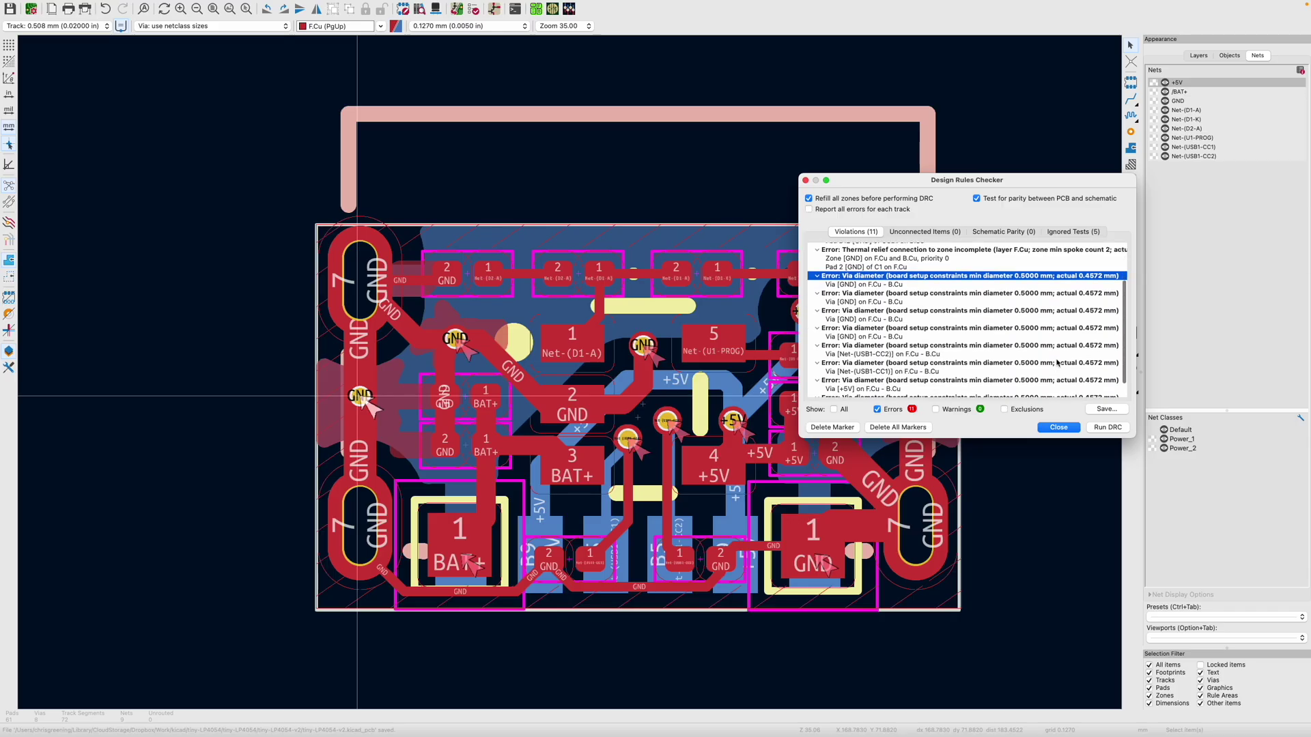
{"action": "left_click", "coordinate": [1058, 428]}
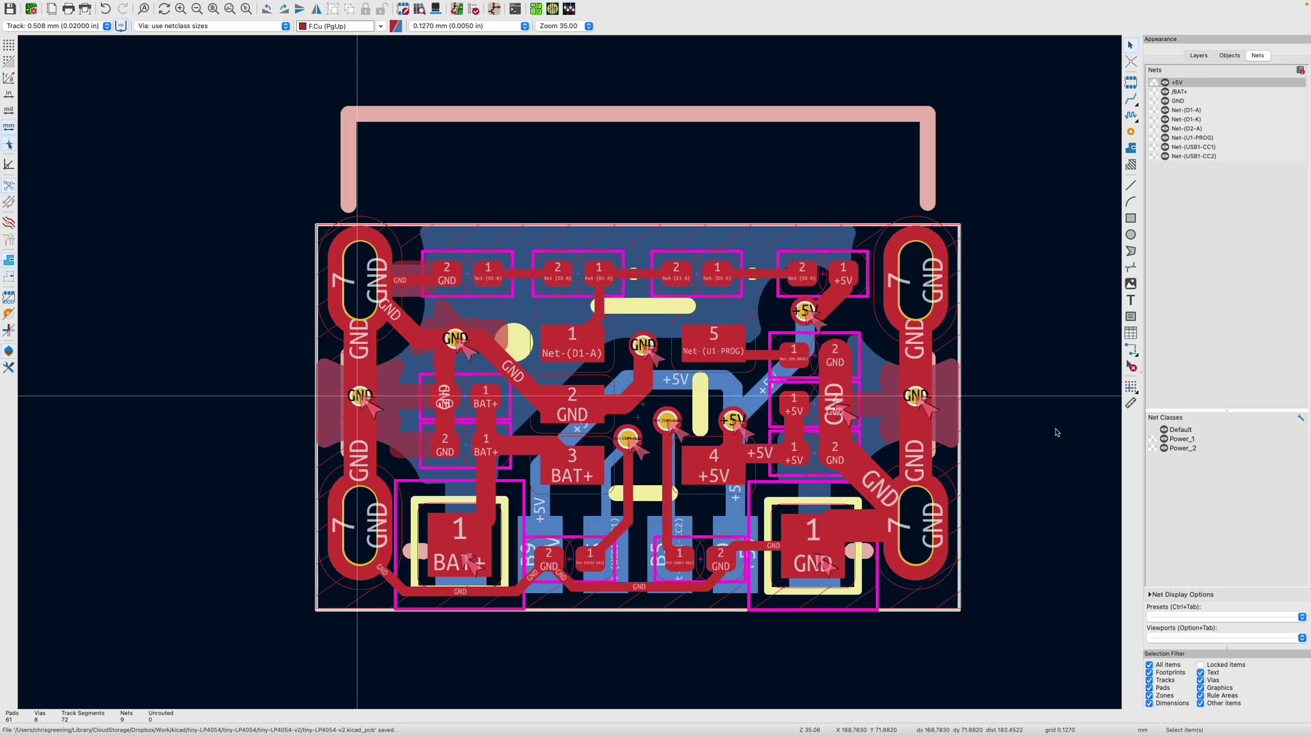
{"action": "scroll", "coordinate": [570, 375], "scroll_direction": "right", "scroll_amount": 2}
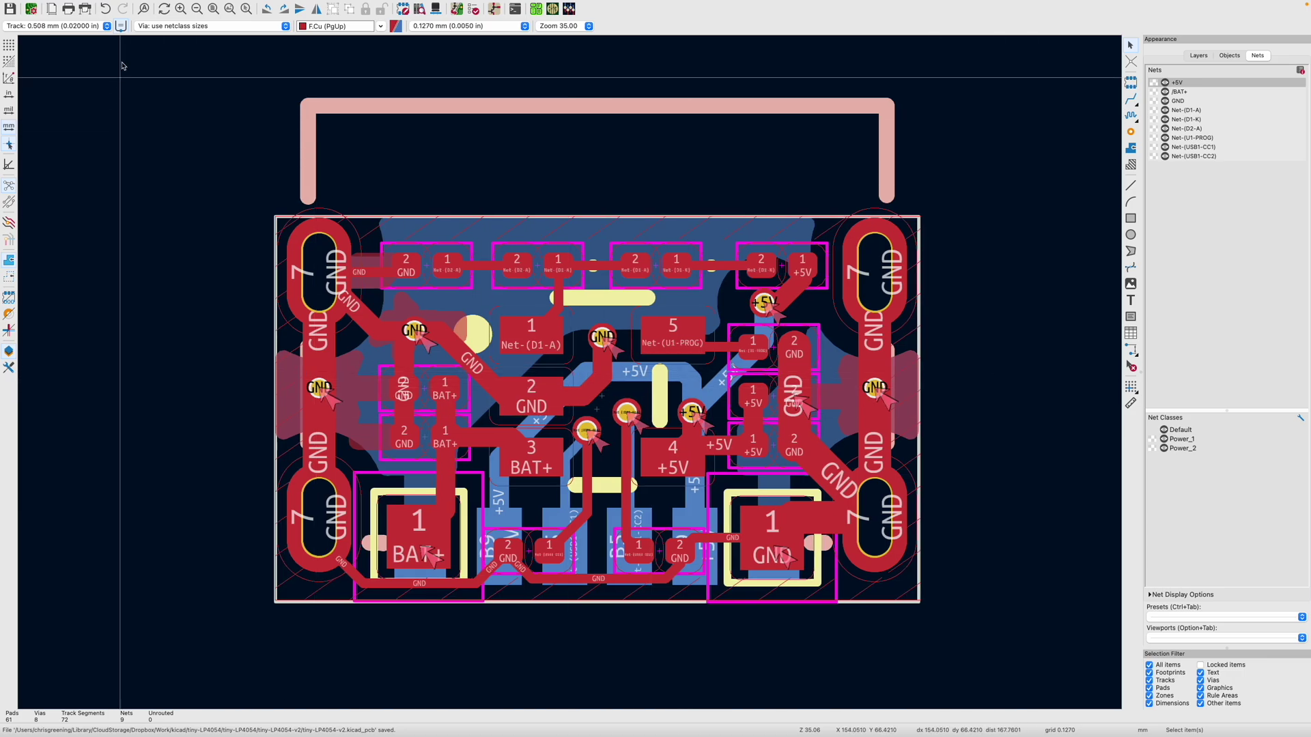
{"action": "left_click", "coordinate": [109, 6]}
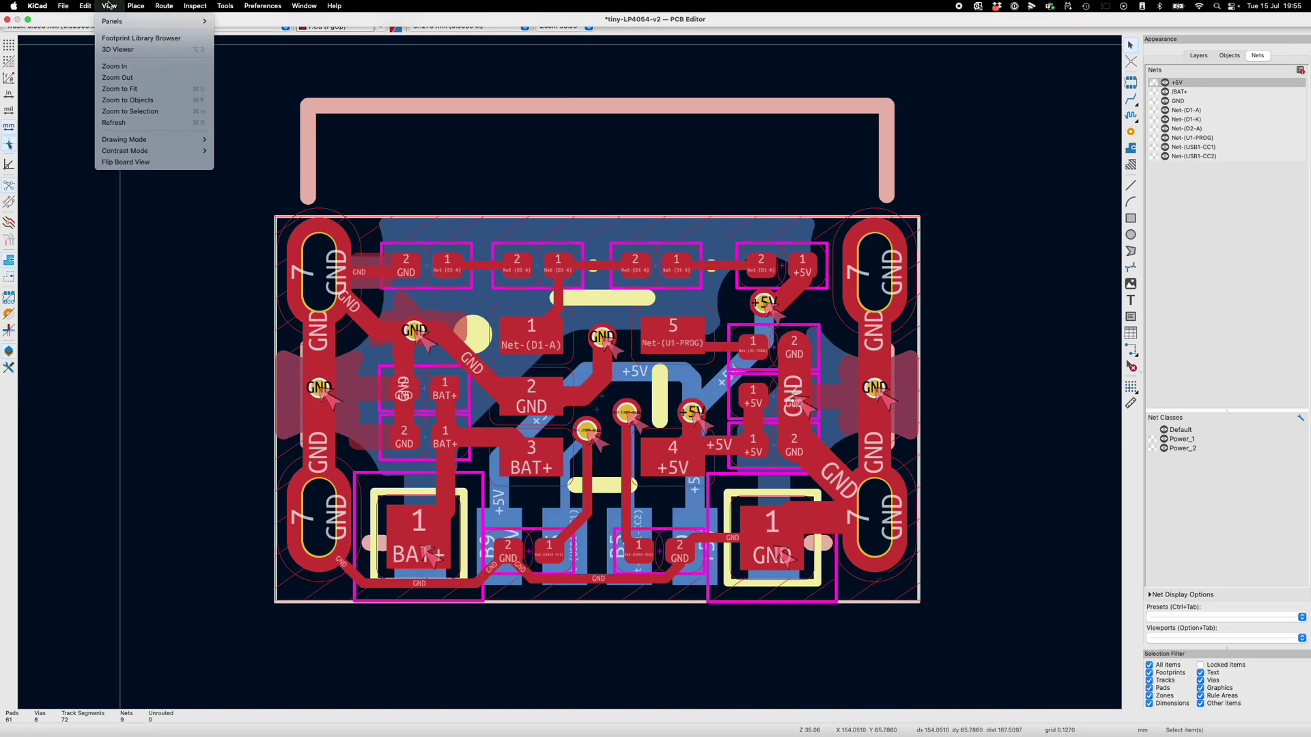
{"action": "left_click", "coordinate": [112, 50]}
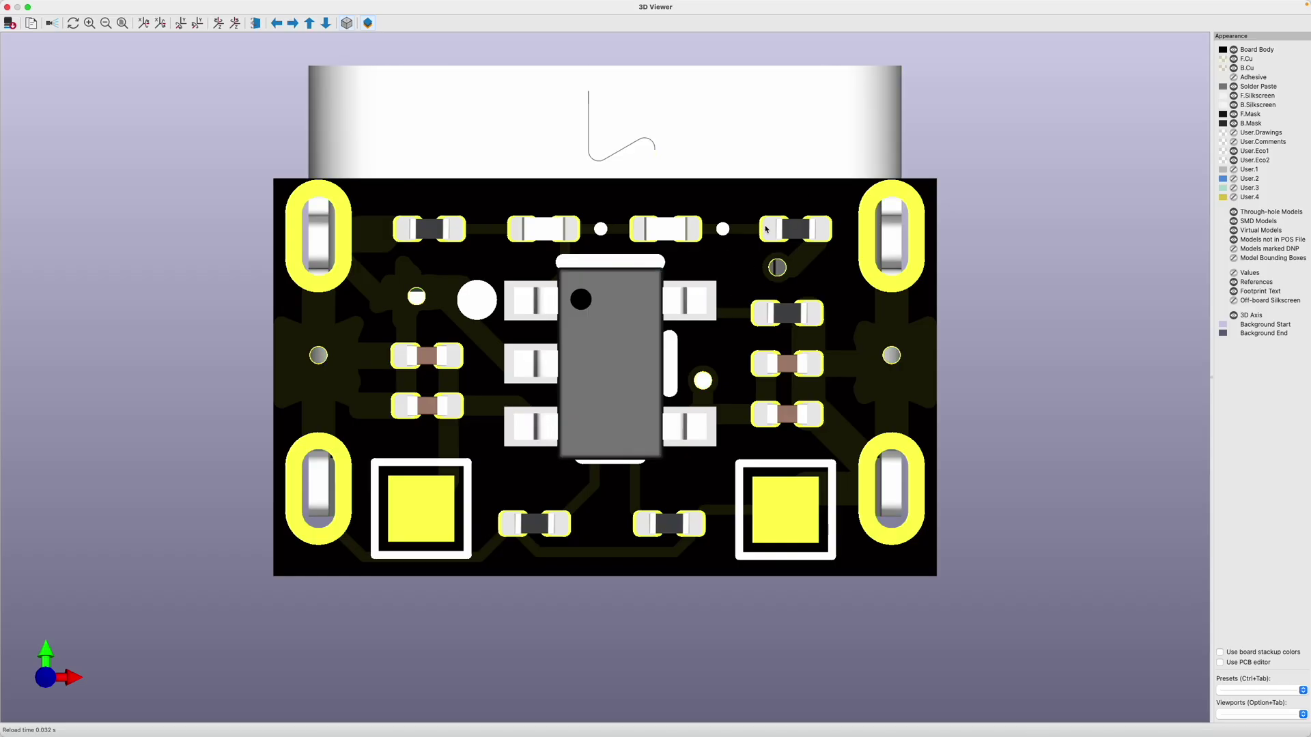
{"action": "left_click_drag", "start_coordinate": [987, 145], "coordinate": [284, 196]}
{"action": "scroll", "coordinate": [351, 492], "scroll_direction": "down", "scroll_amount": 5}
{"action": "left_click_drag", "start_coordinate": [700, 306], "coordinate": [380, 96]}
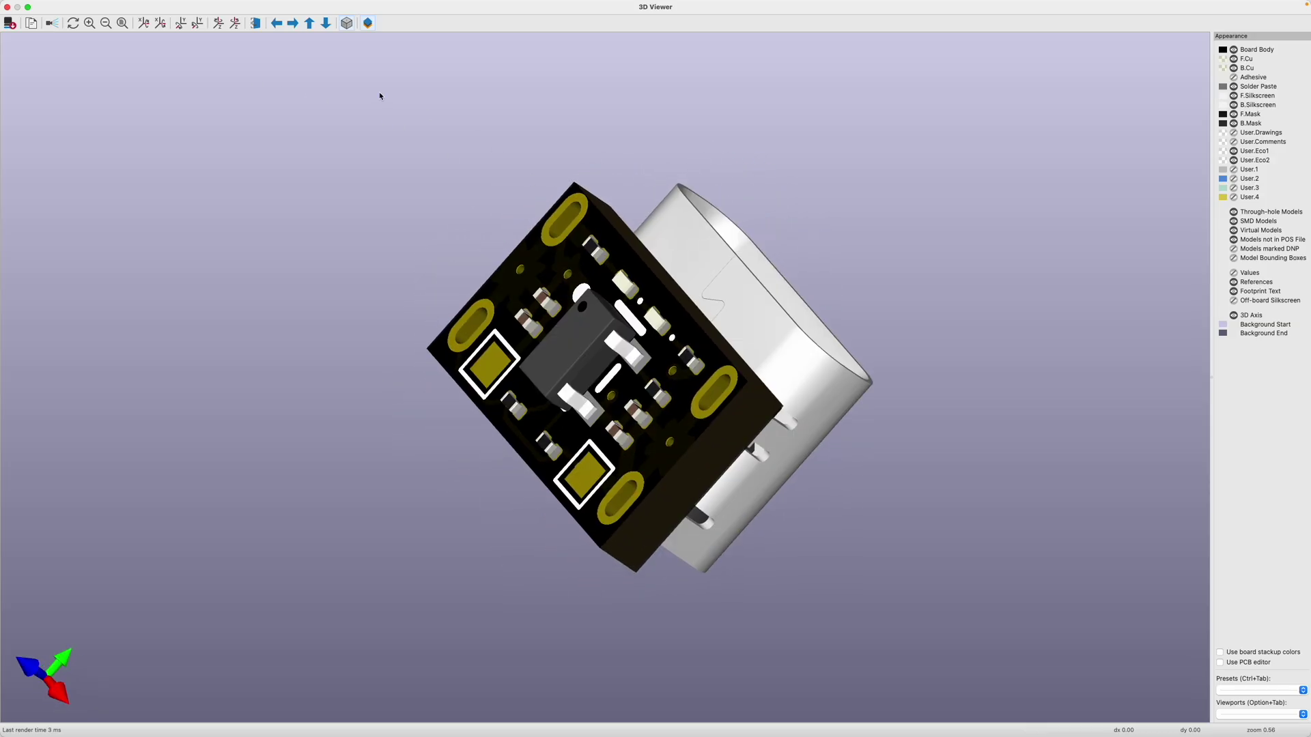
{"action": "left_click_drag", "start_coordinate": [395, 284], "coordinate": [520, 473]}
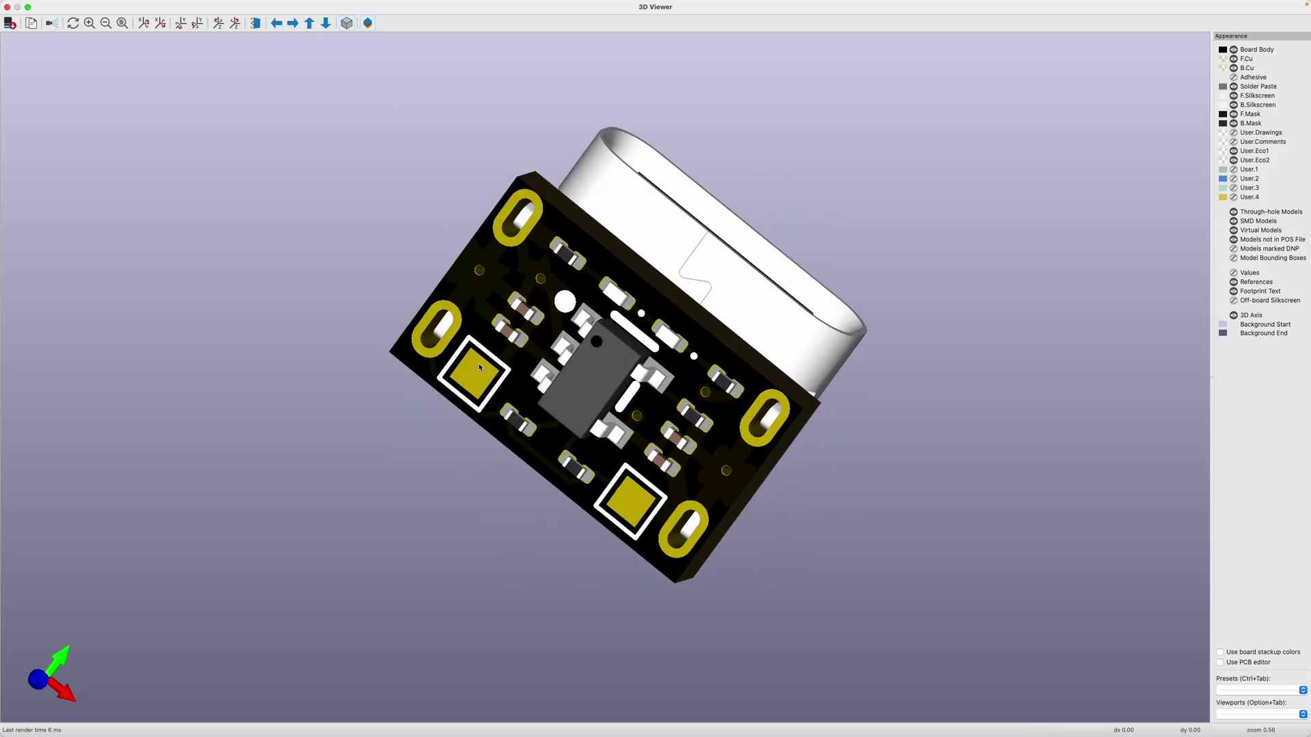
{"action": "left_click", "coordinate": [7, 8]}
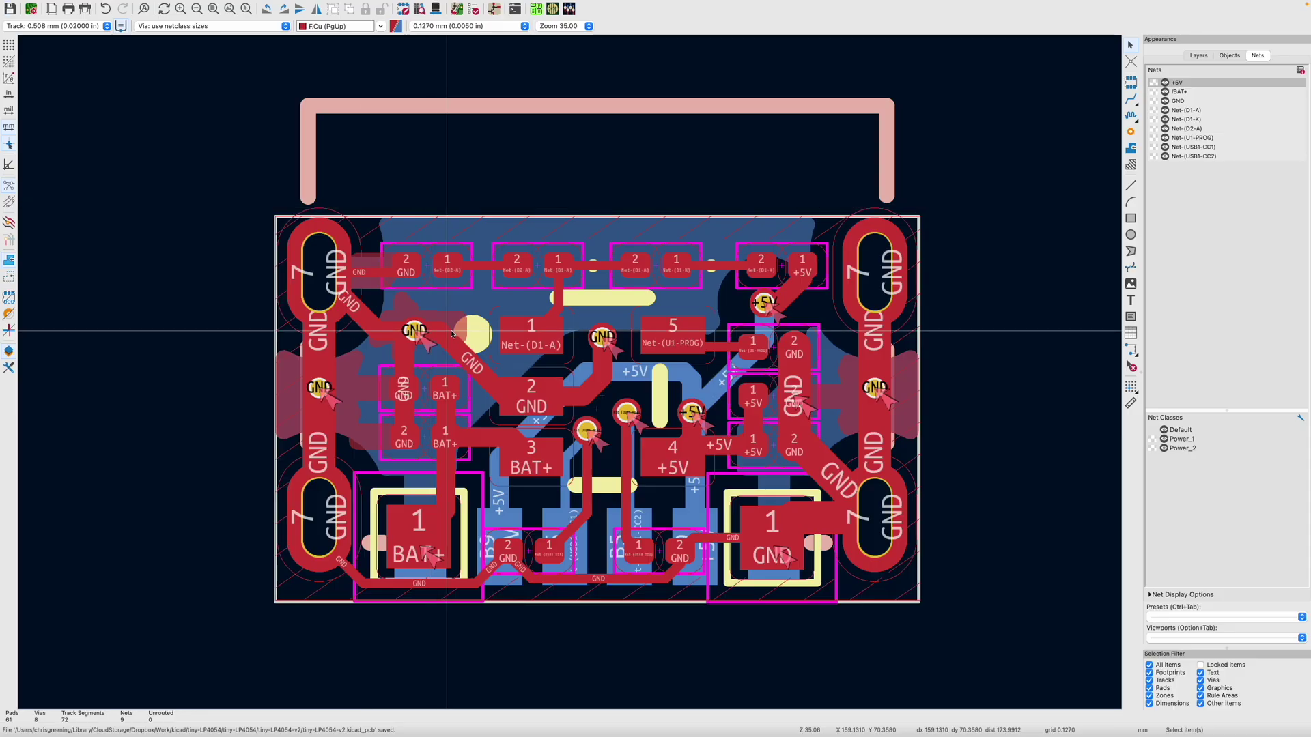
Step: Place a '+' text on F.Silkscreen beside the BAT+ pad
{"action": "left_click", "coordinate": [1199, 56]}
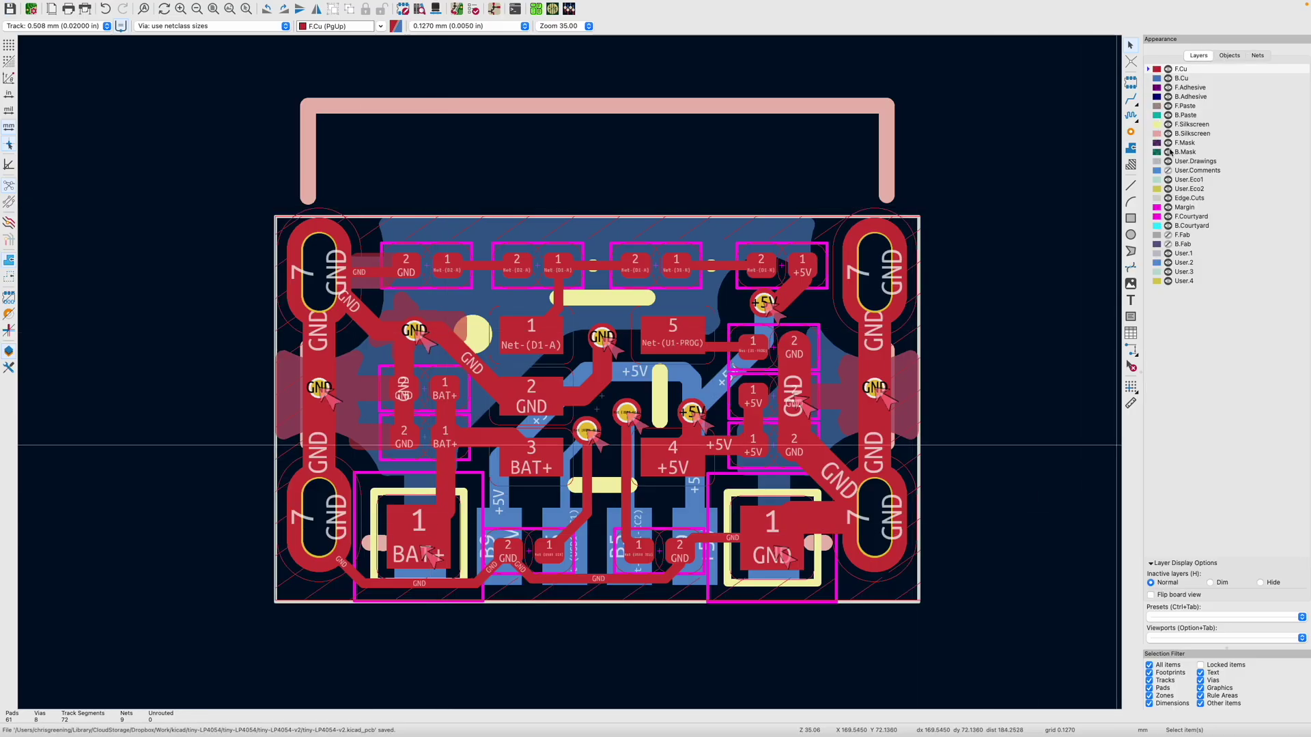
{"action": "left_click", "coordinate": [1154, 125]}
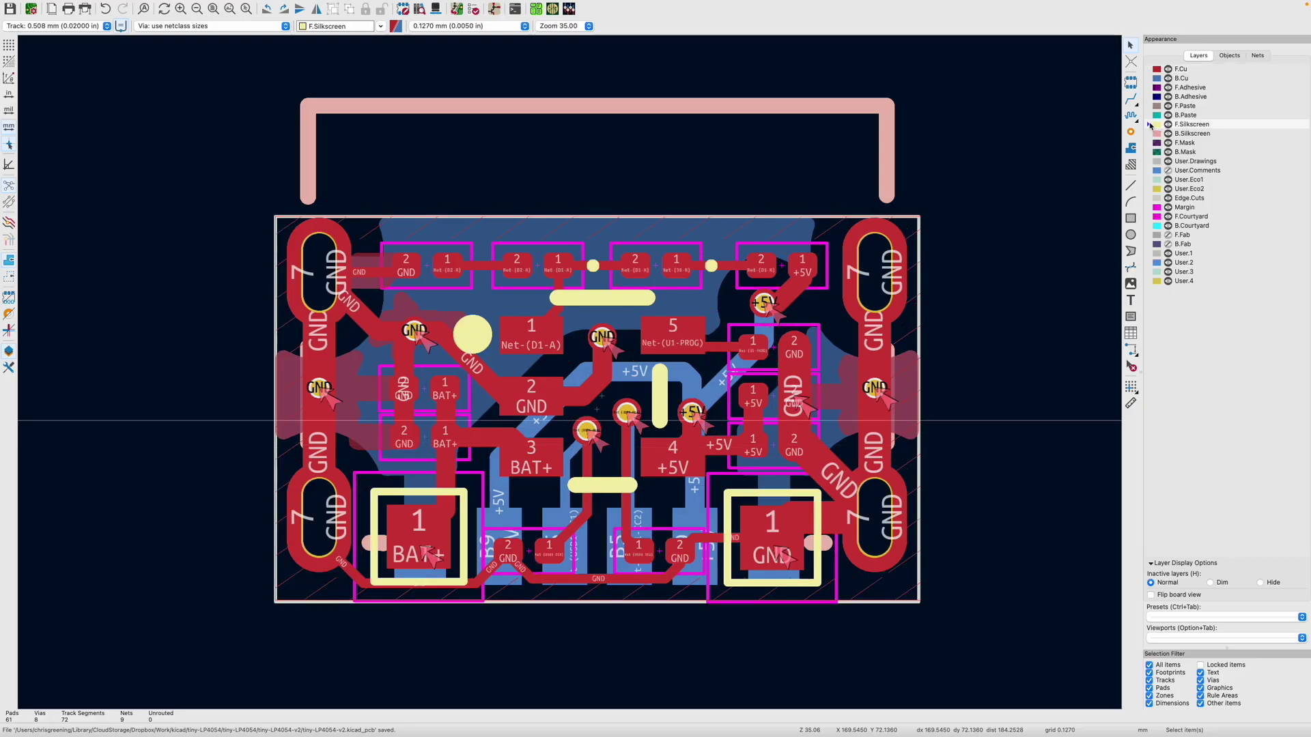
{"action": "left_click", "coordinate": [1130, 301]}
{"action": "left_click", "coordinate": [847, 297]}
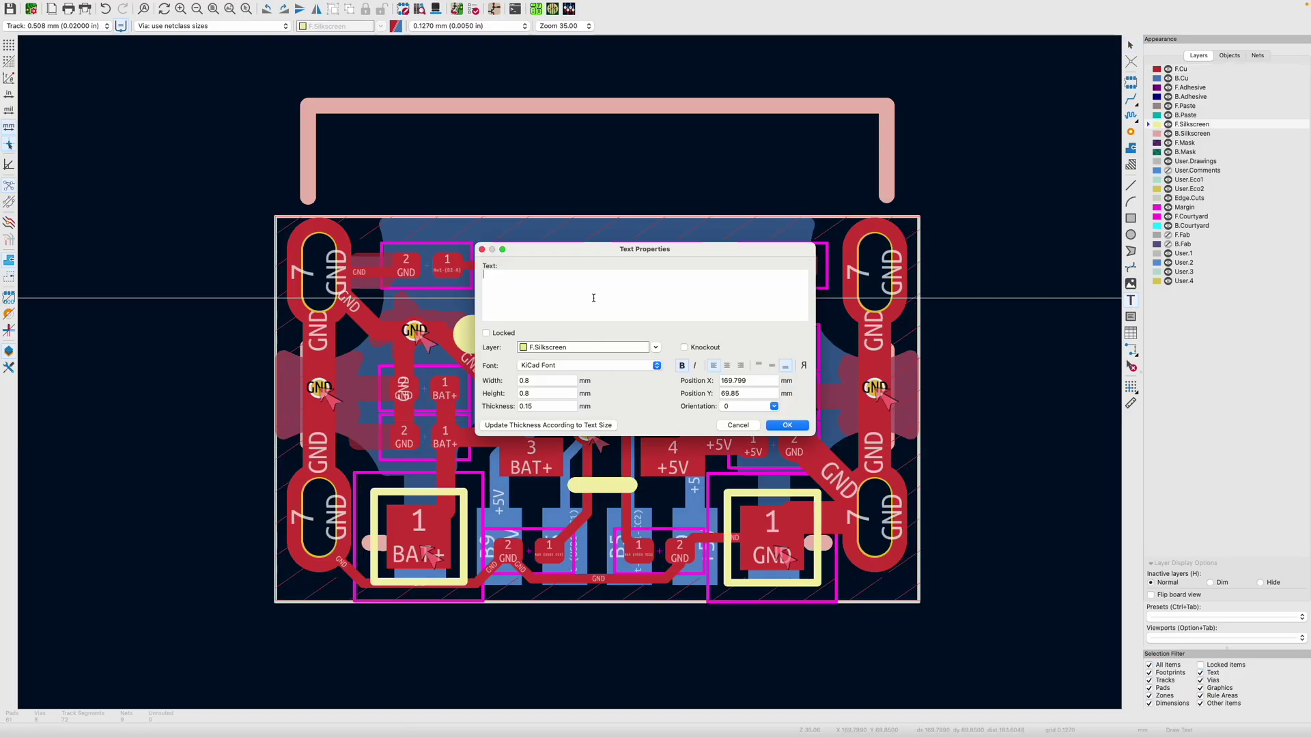
{"action": "left_click", "coordinate": [792, 426]}
{"action": "left_click", "coordinate": [417, 474]}
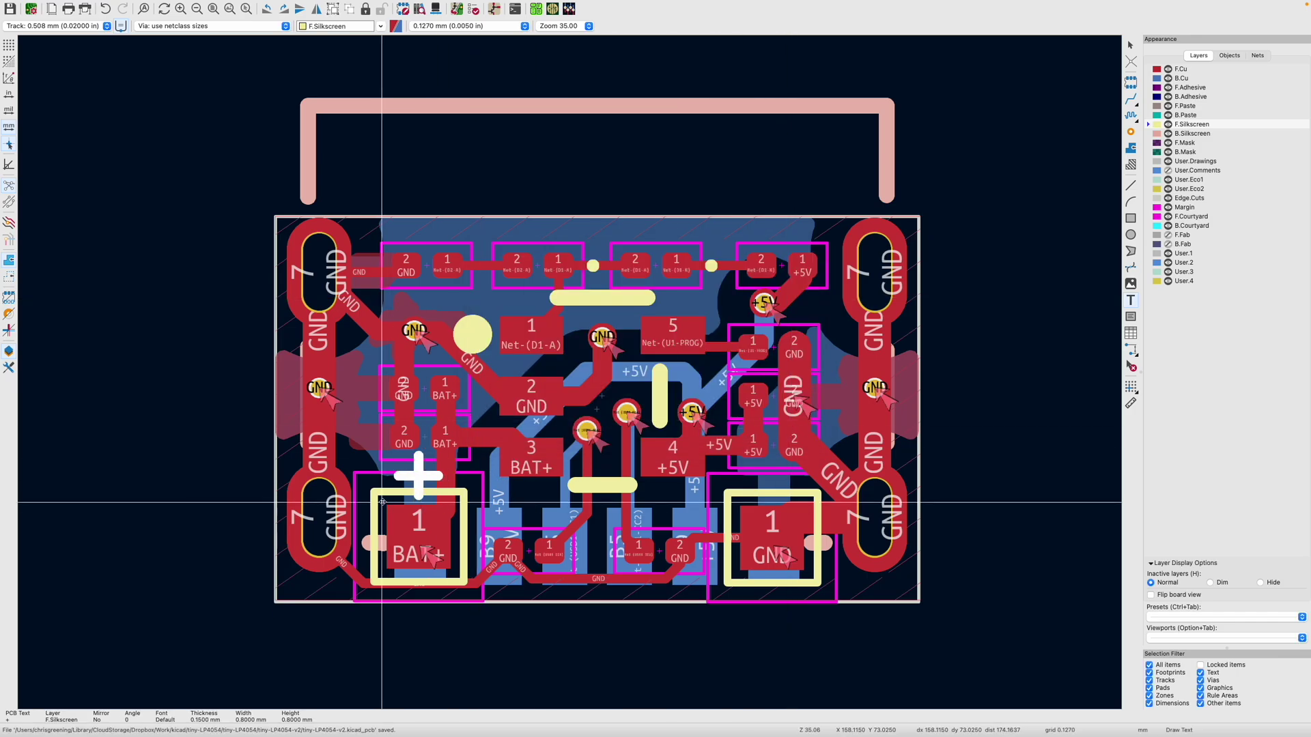
{"action": "key", "text": "Escape"}
Step: Duplicate the '+' mark to the GND pad, change it to '−', position it and save
{"action": "left_click", "coordinate": [383, 477]}
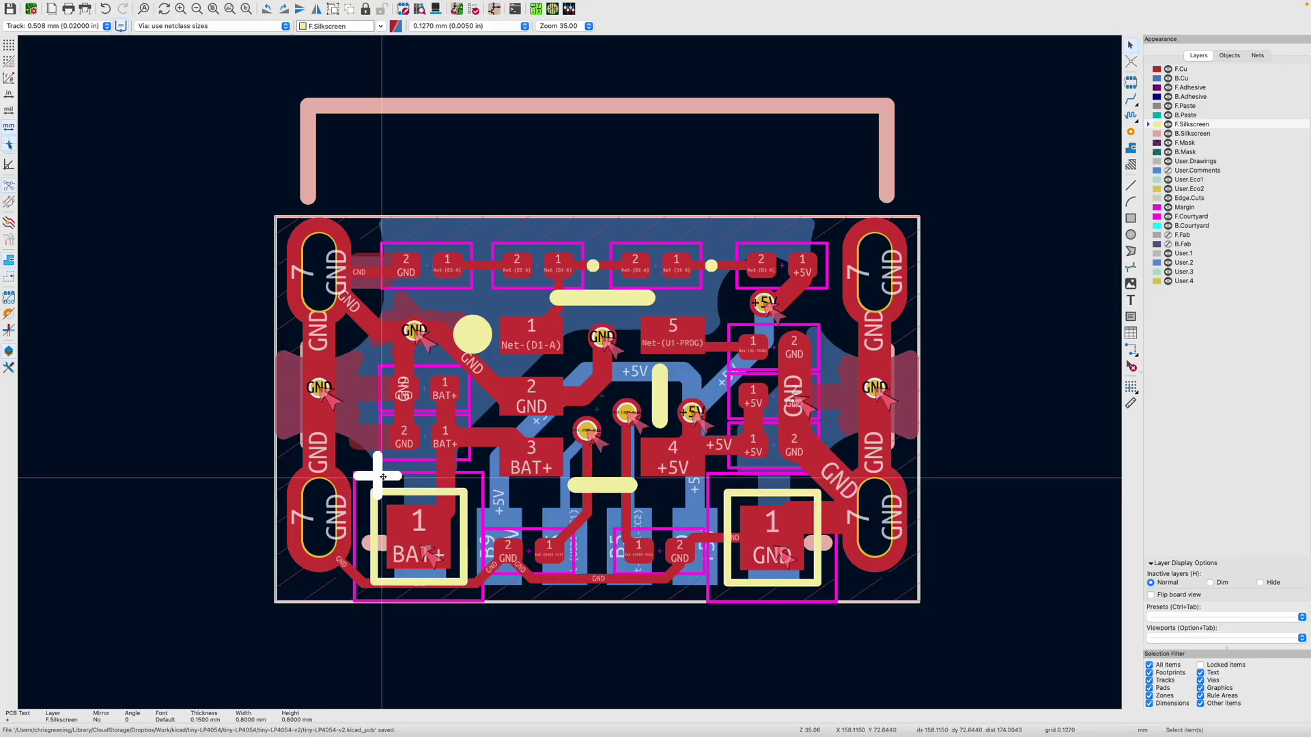
{"action": "key", "text": "ctrl+d"}
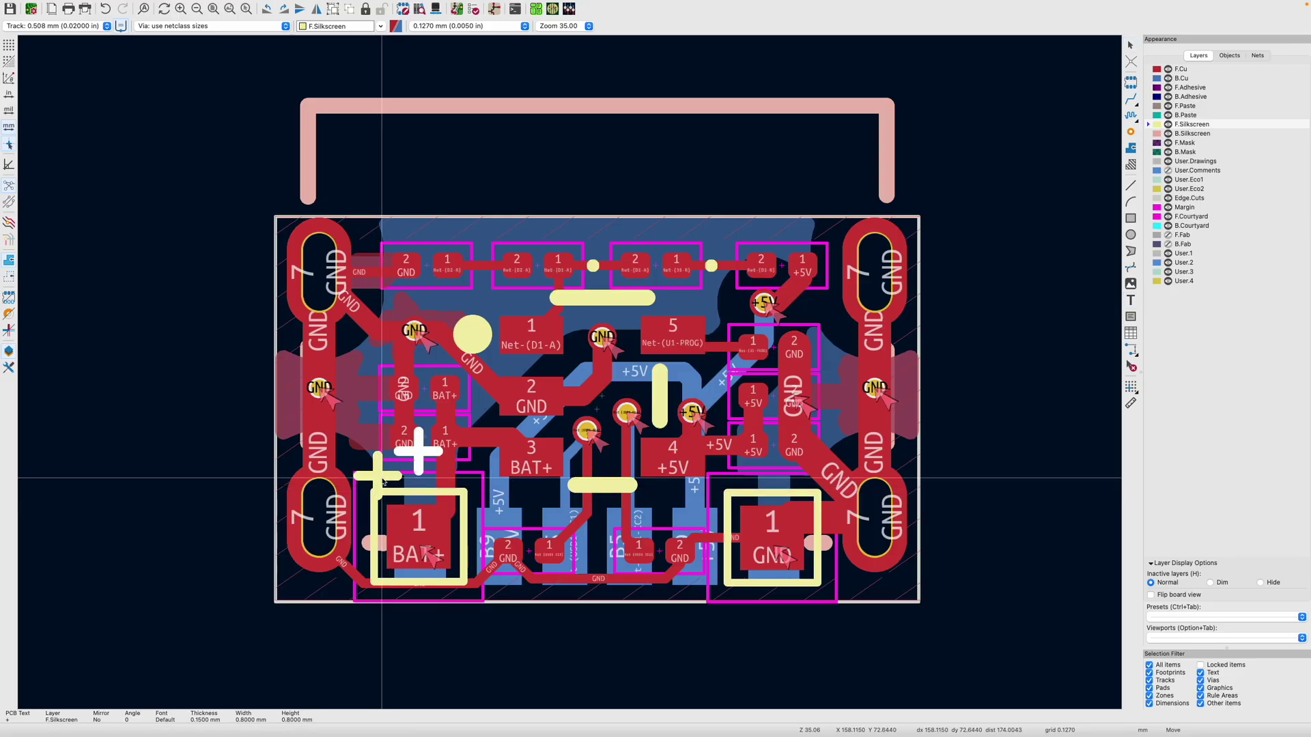
{"action": "left_click", "coordinate": [790, 486]}
{"action": "double_click", "coordinate": [824, 471]}
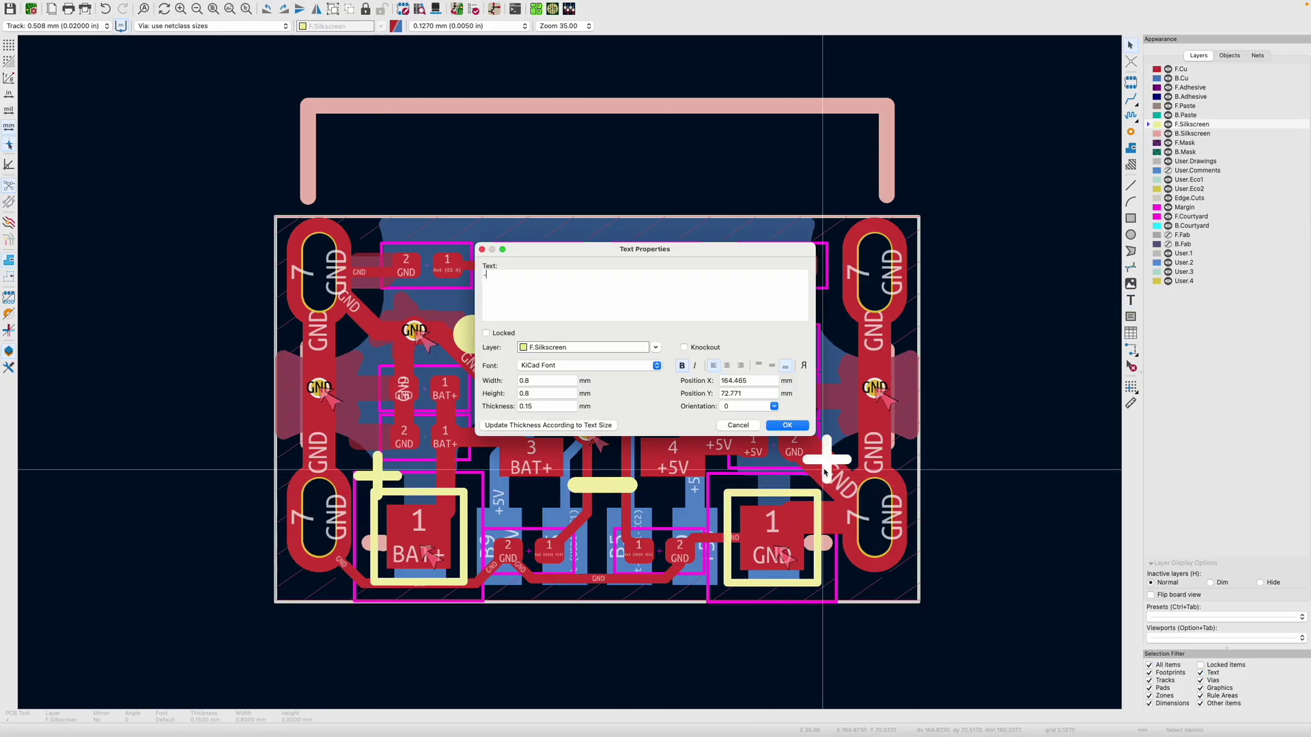
{"action": "left_click", "coordinate": [787, 425]}
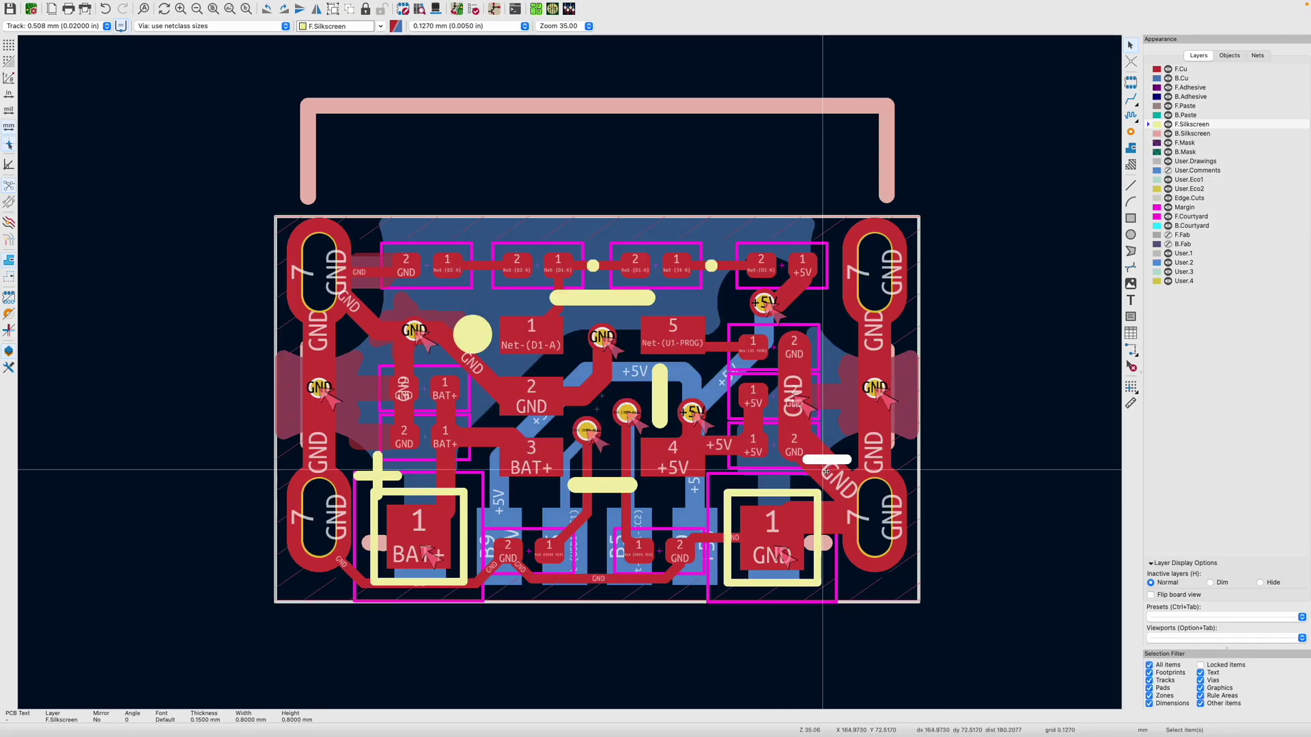
{"action": "key", "text": "m"}
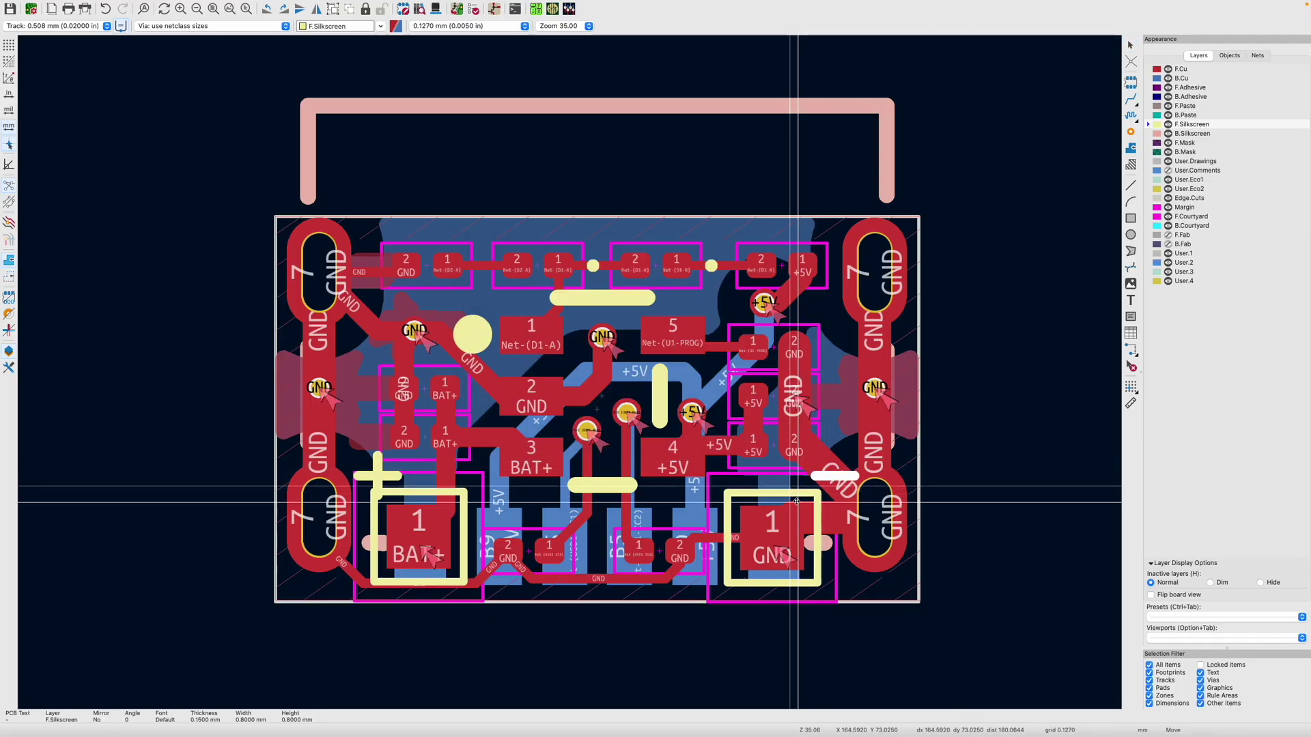
{"action": "left_click", "coordinate": [798, 503]}
{"action": "key", "text": "ctrl+s"}
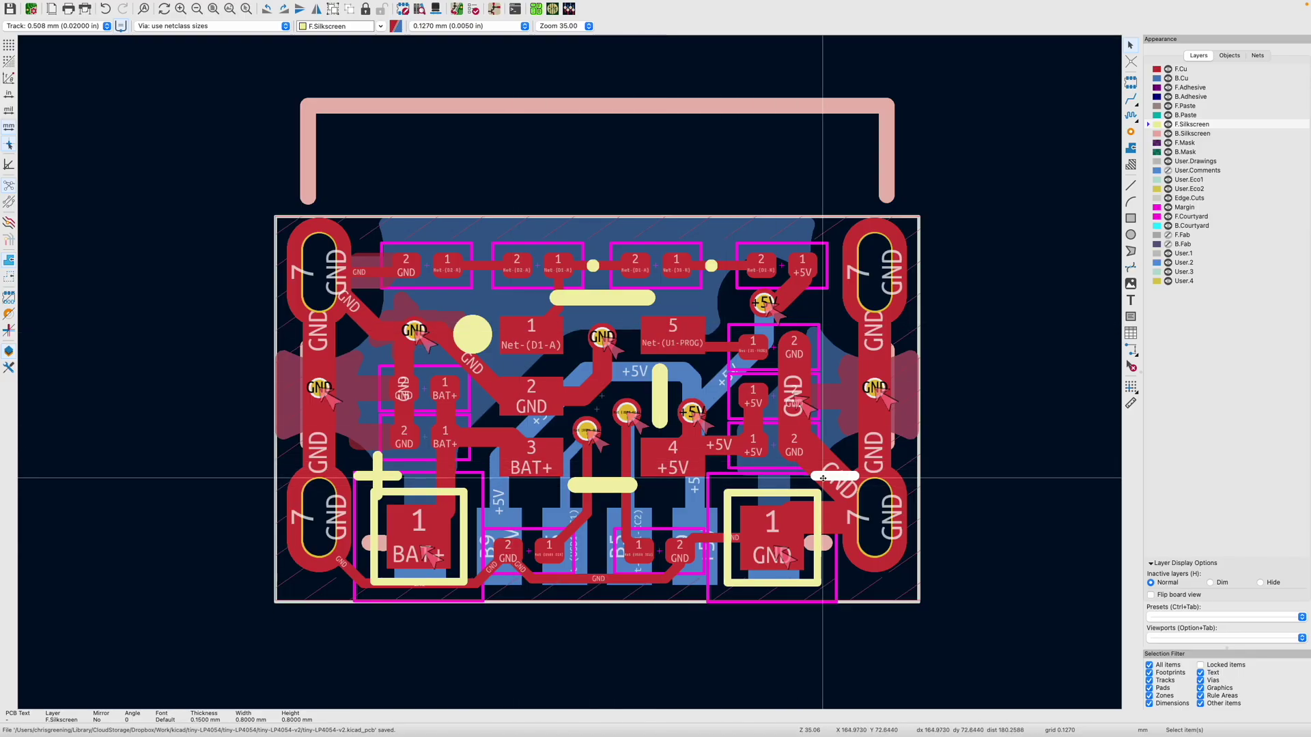
Step: Nudge the '−' mark left and reposition the '+' mark beside the BAT+ pad
{"action": "key", "text": "m"}
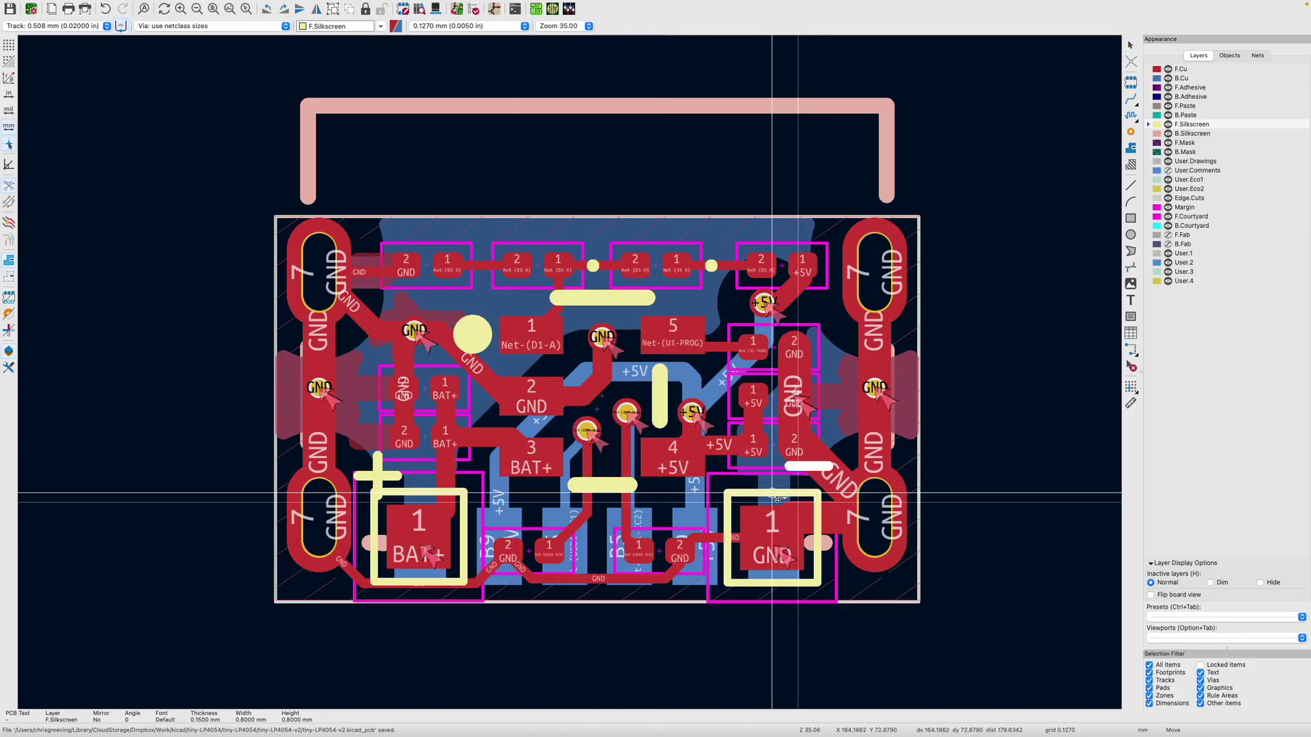
{"action": "left_click", "coordinate": [783, 472]}
{"action": "left_click", "coordinate": [375, 472]}
{"action": "key", "text": "m"}
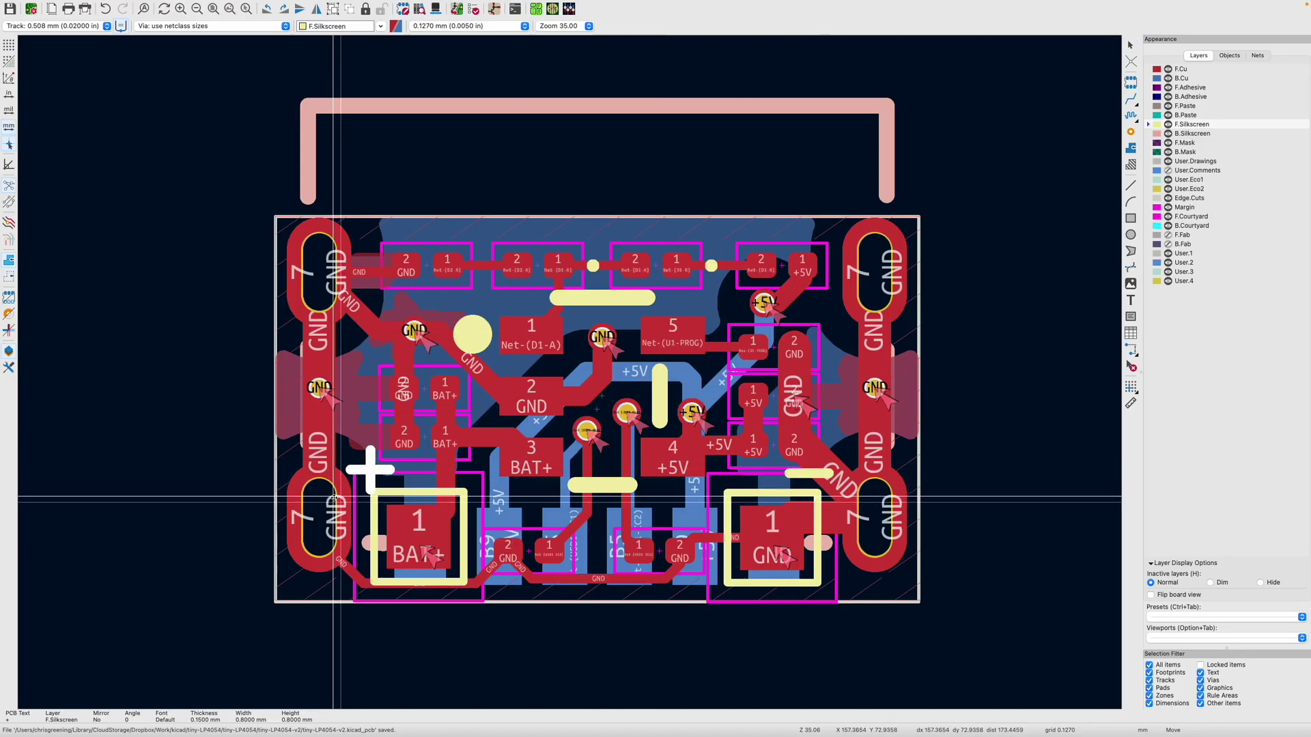
{"action": "left_click", "coordinate": [329, 494]}
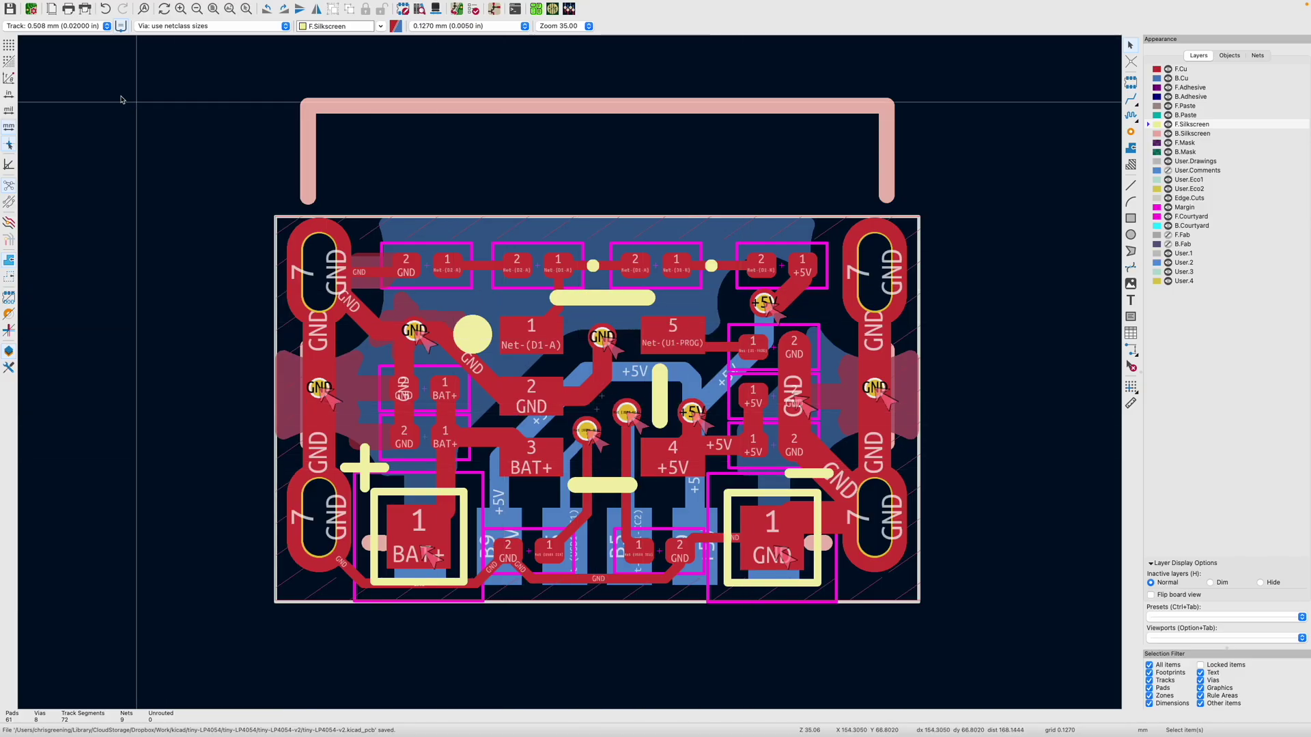
Step: Open the 3D viewer and orbit the charger board into a tilted perspective
{"action": "left_click", "coordinate": [107, 7]}
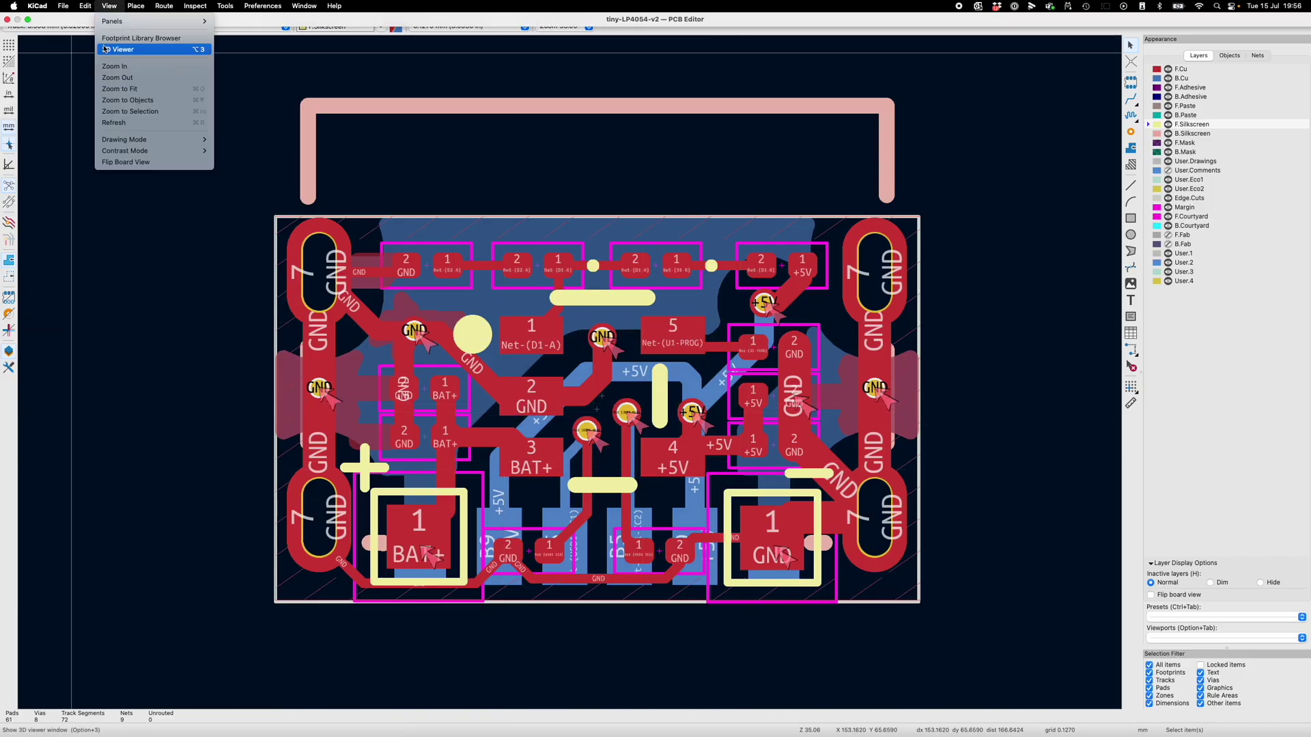
{"action": "left_click", "coordinate": [123, 47]}
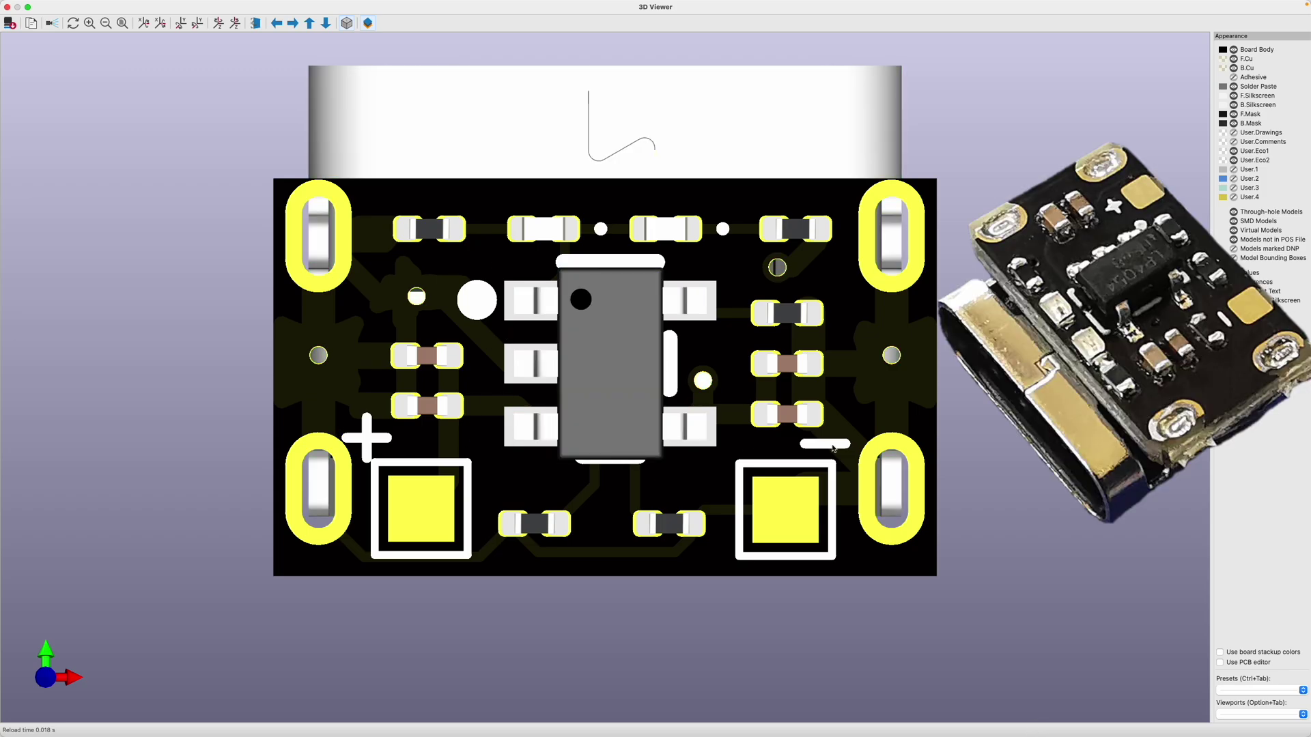
{"action": "left_click_drag", "start_coordinate": [431, 358], "coordinate": [810, 402]}
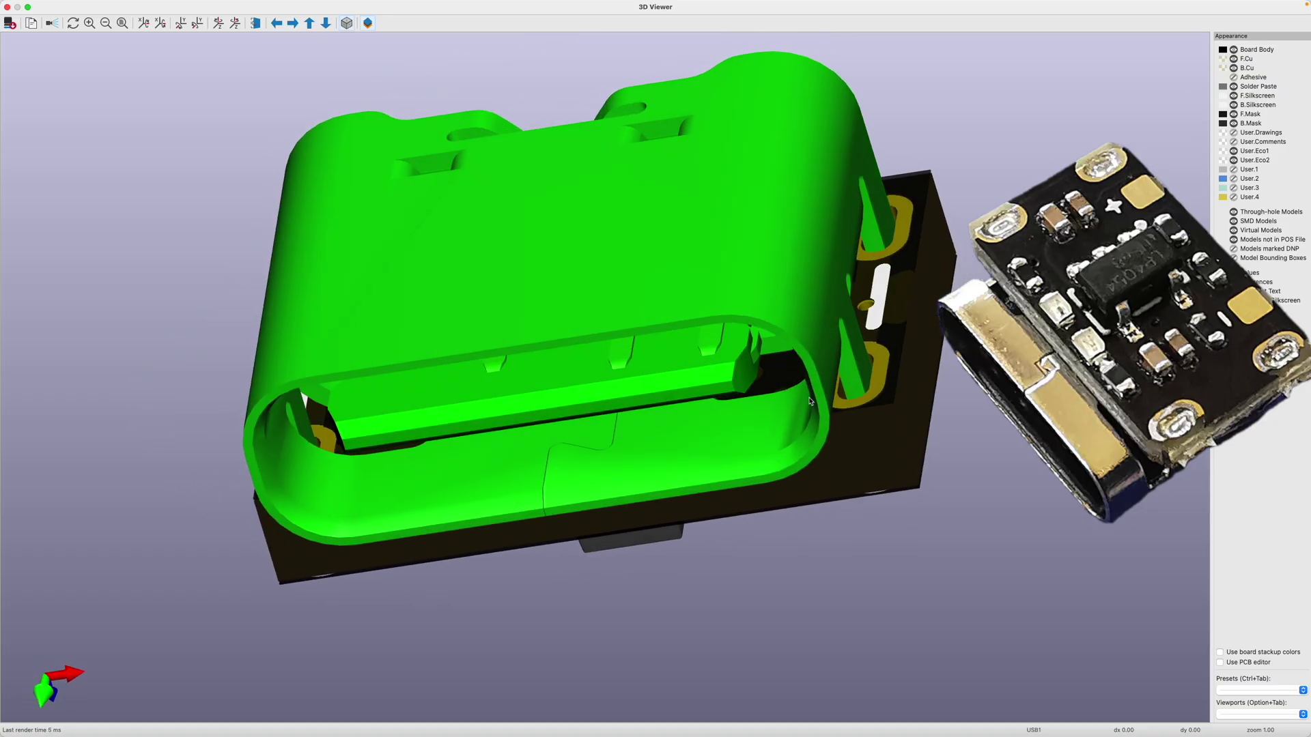